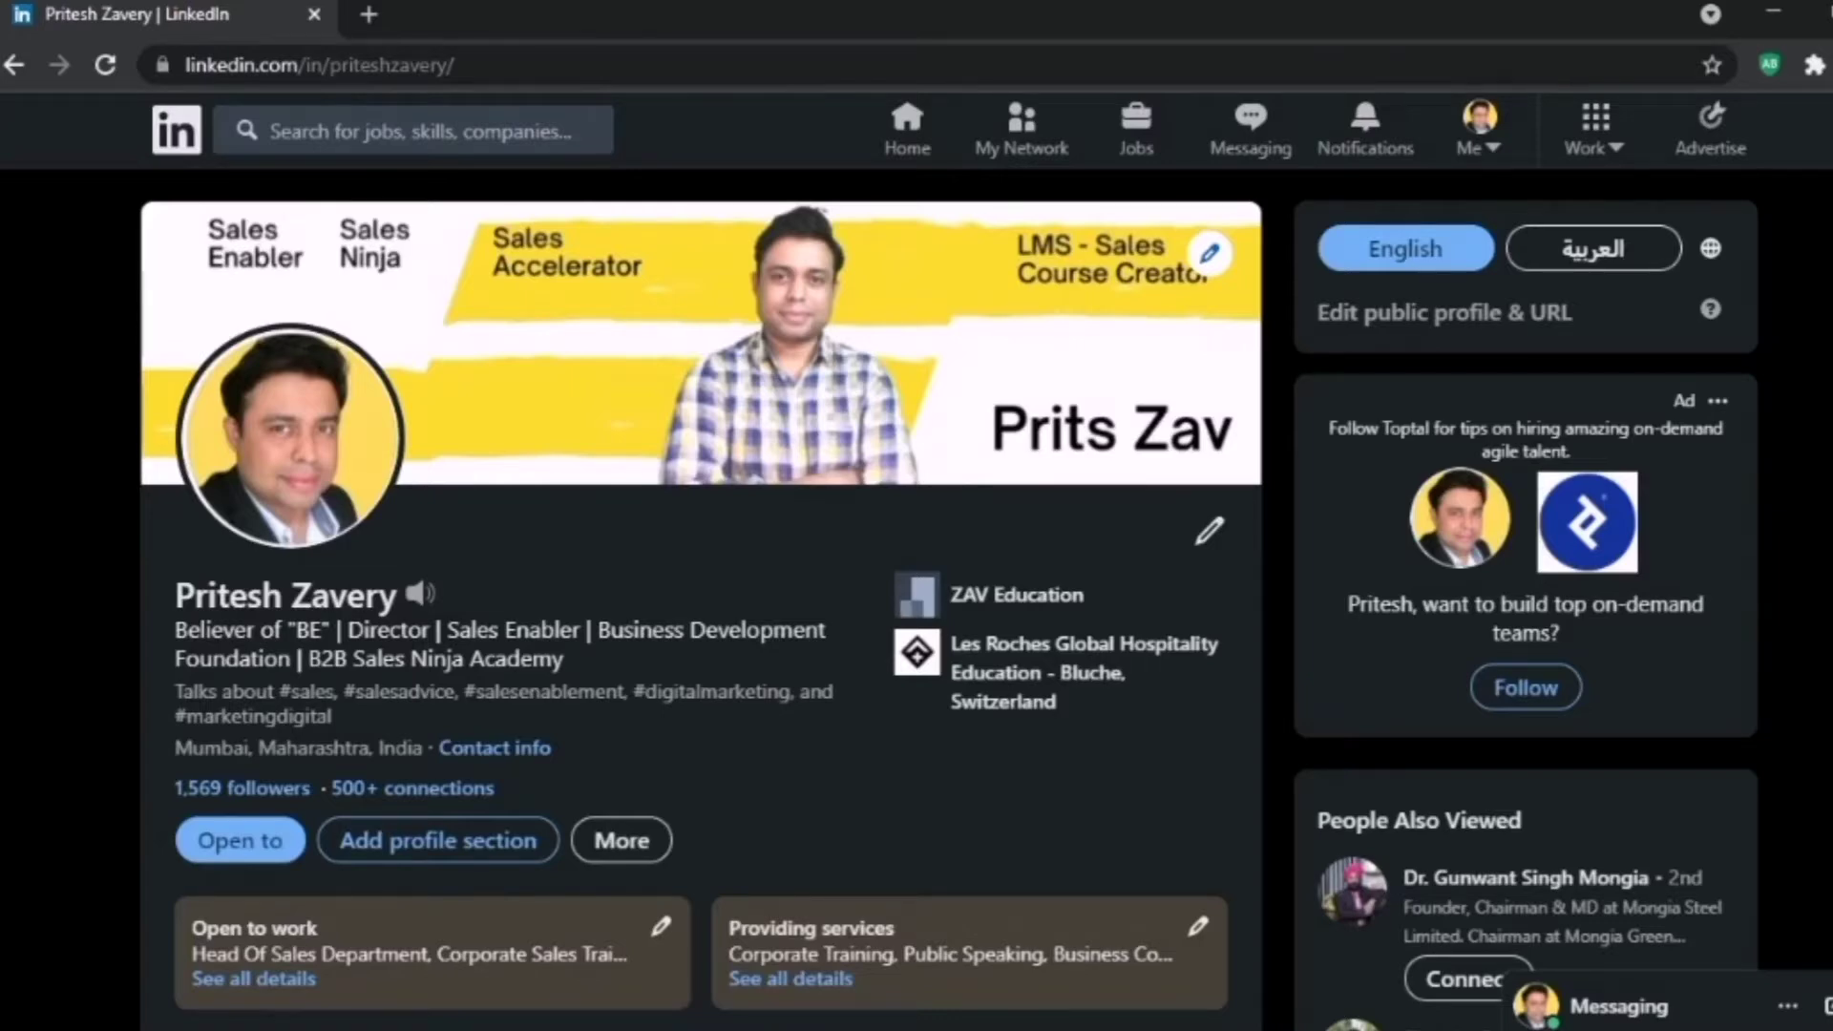
scroll(916, 599, down, 1)
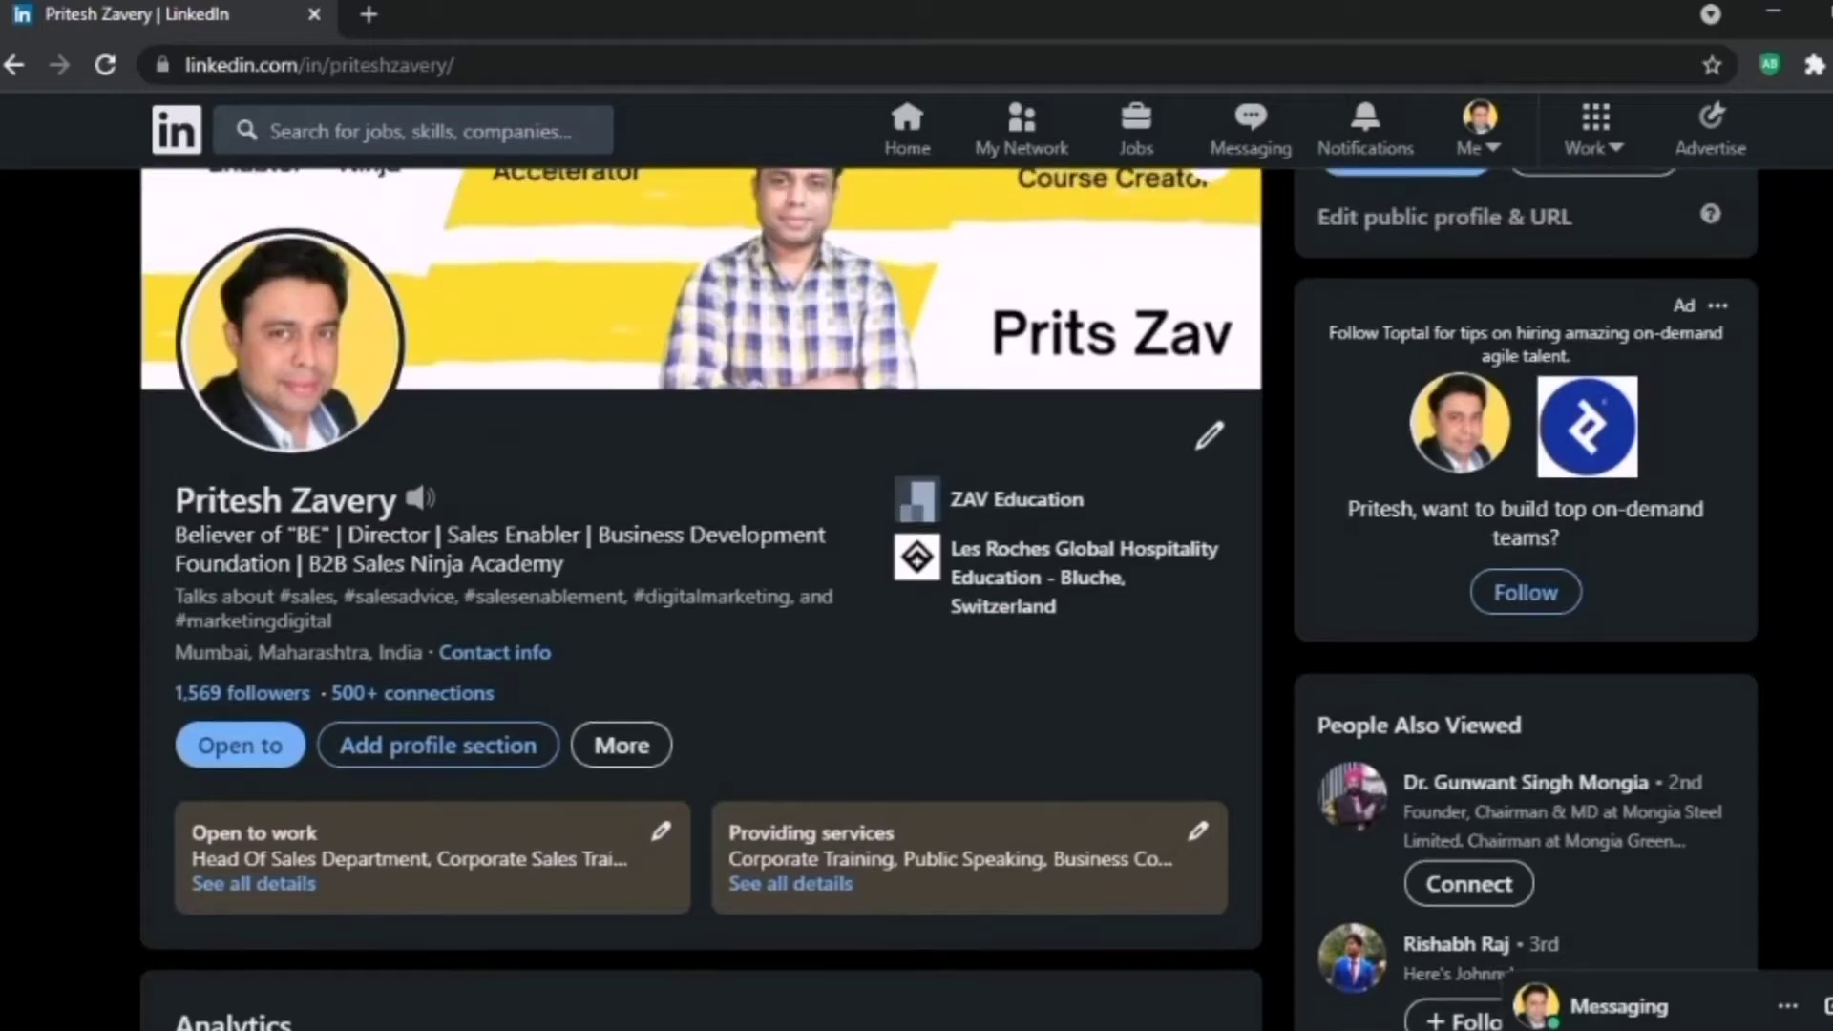
scroll(916, 599, up, 1)
scroll(917, 598, down, 13)
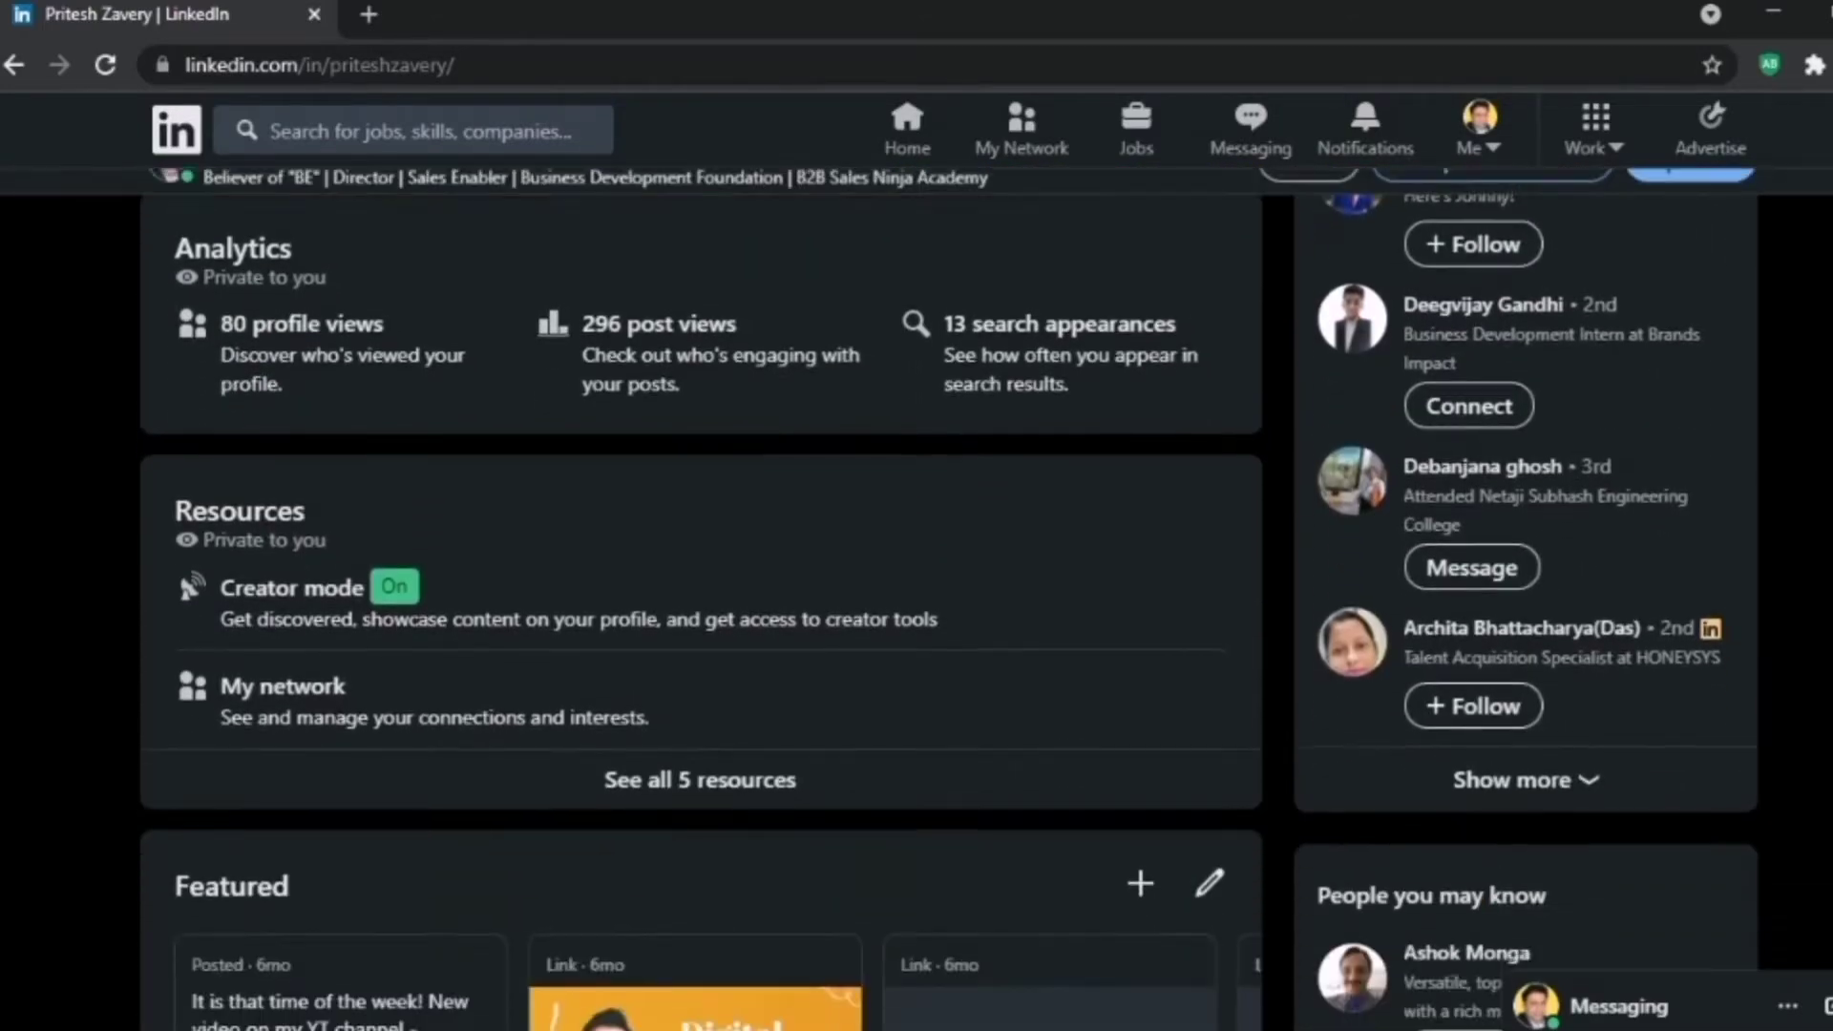
scroll(916, 599, down, 3)
scroll(916, 598, up, 13)
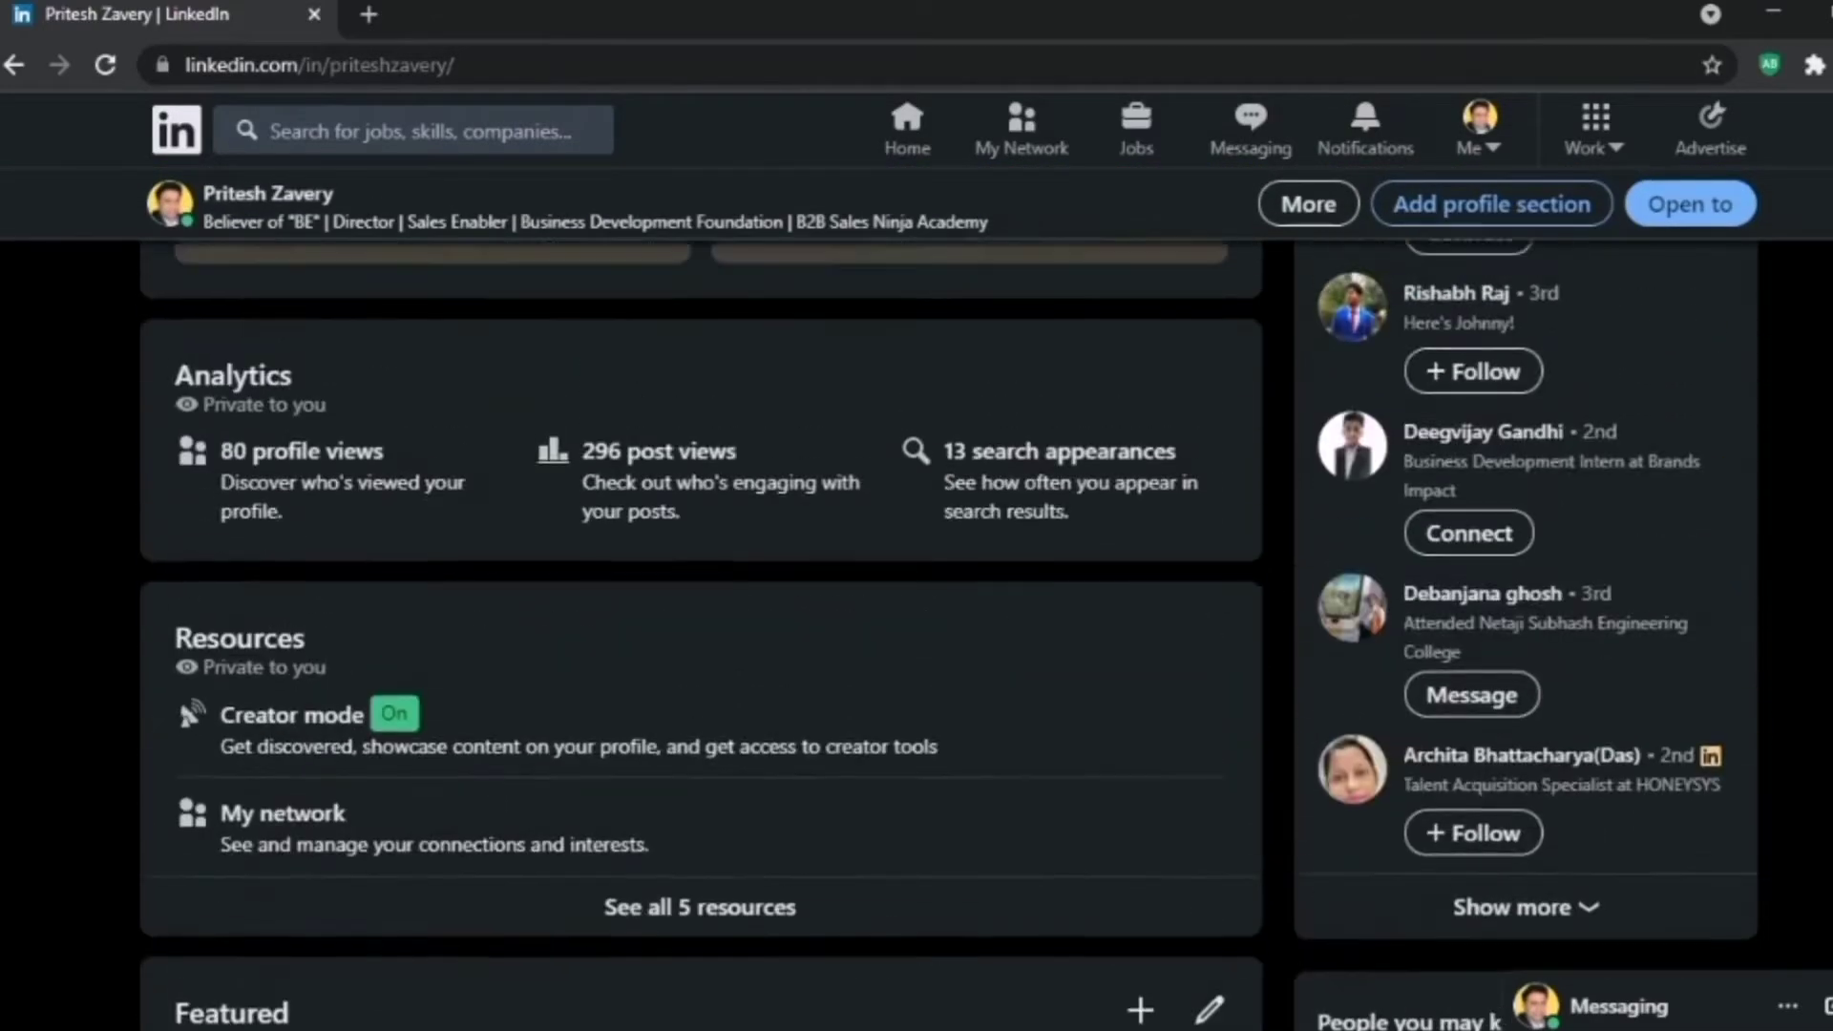
scroll(916, 598, up, 3)
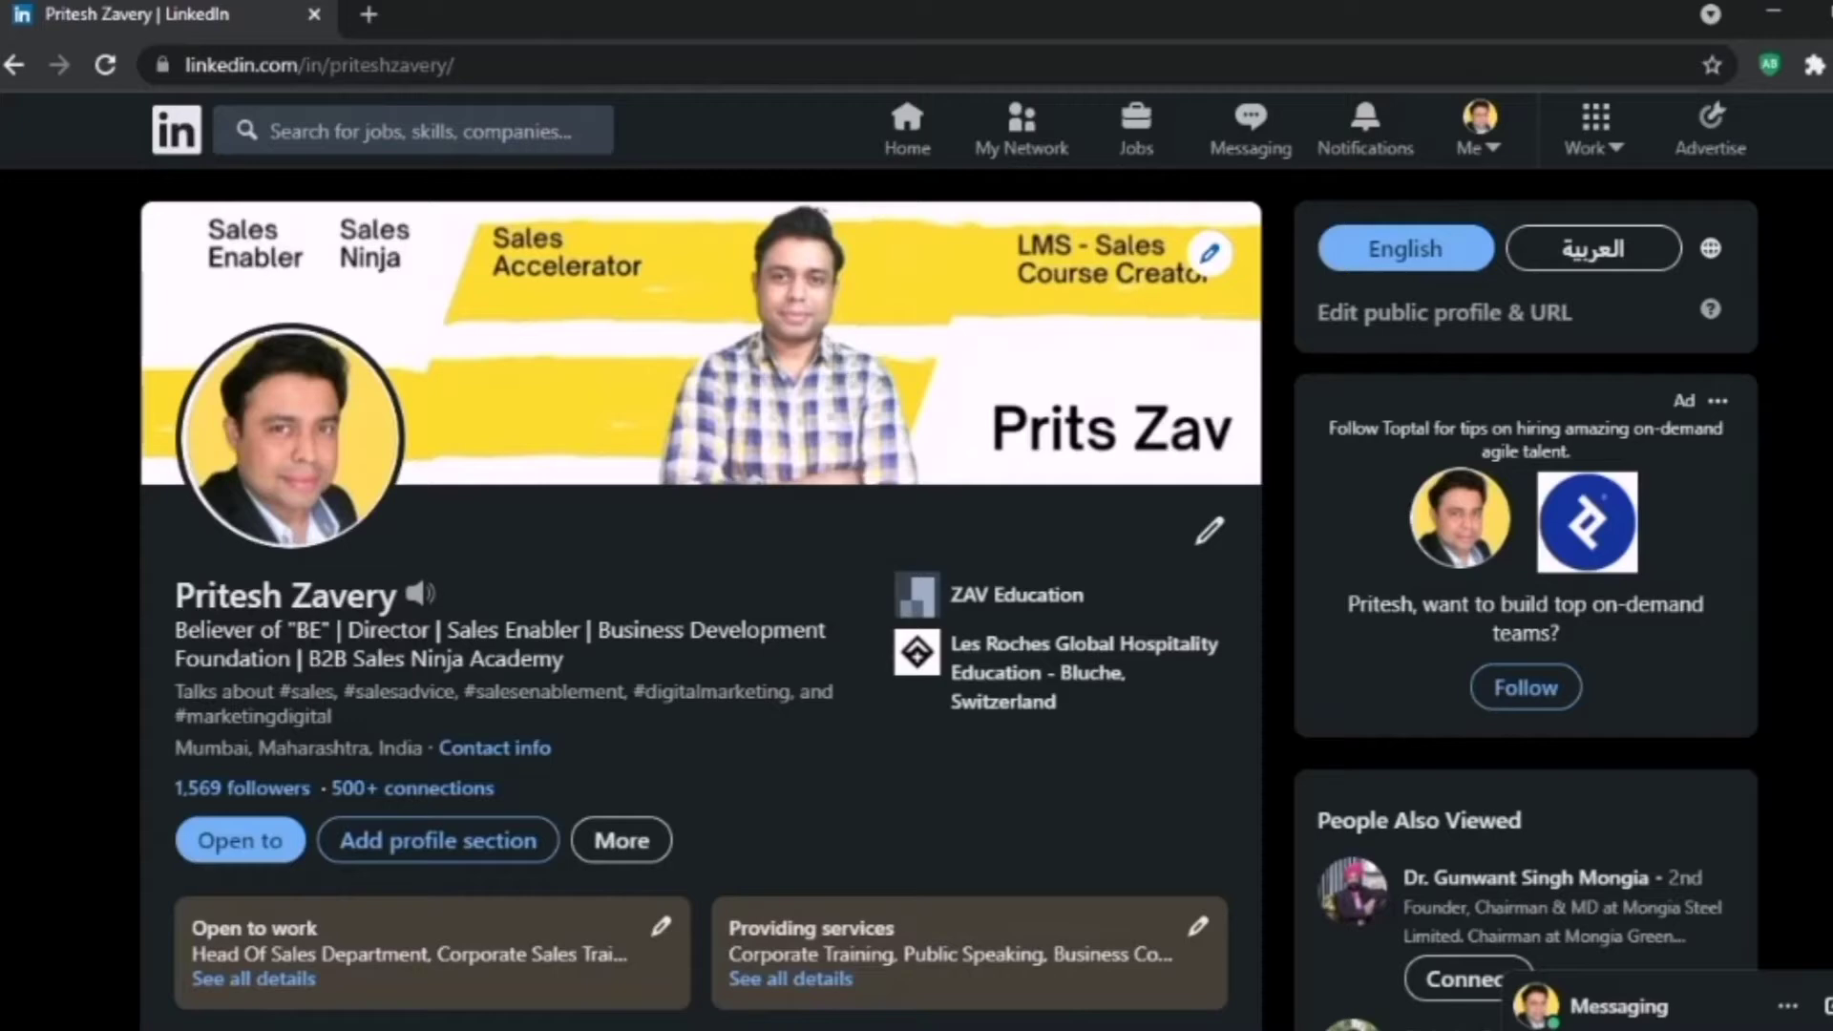
- Start creating a new company page from LinkedIn's business services
click(1604, 143)
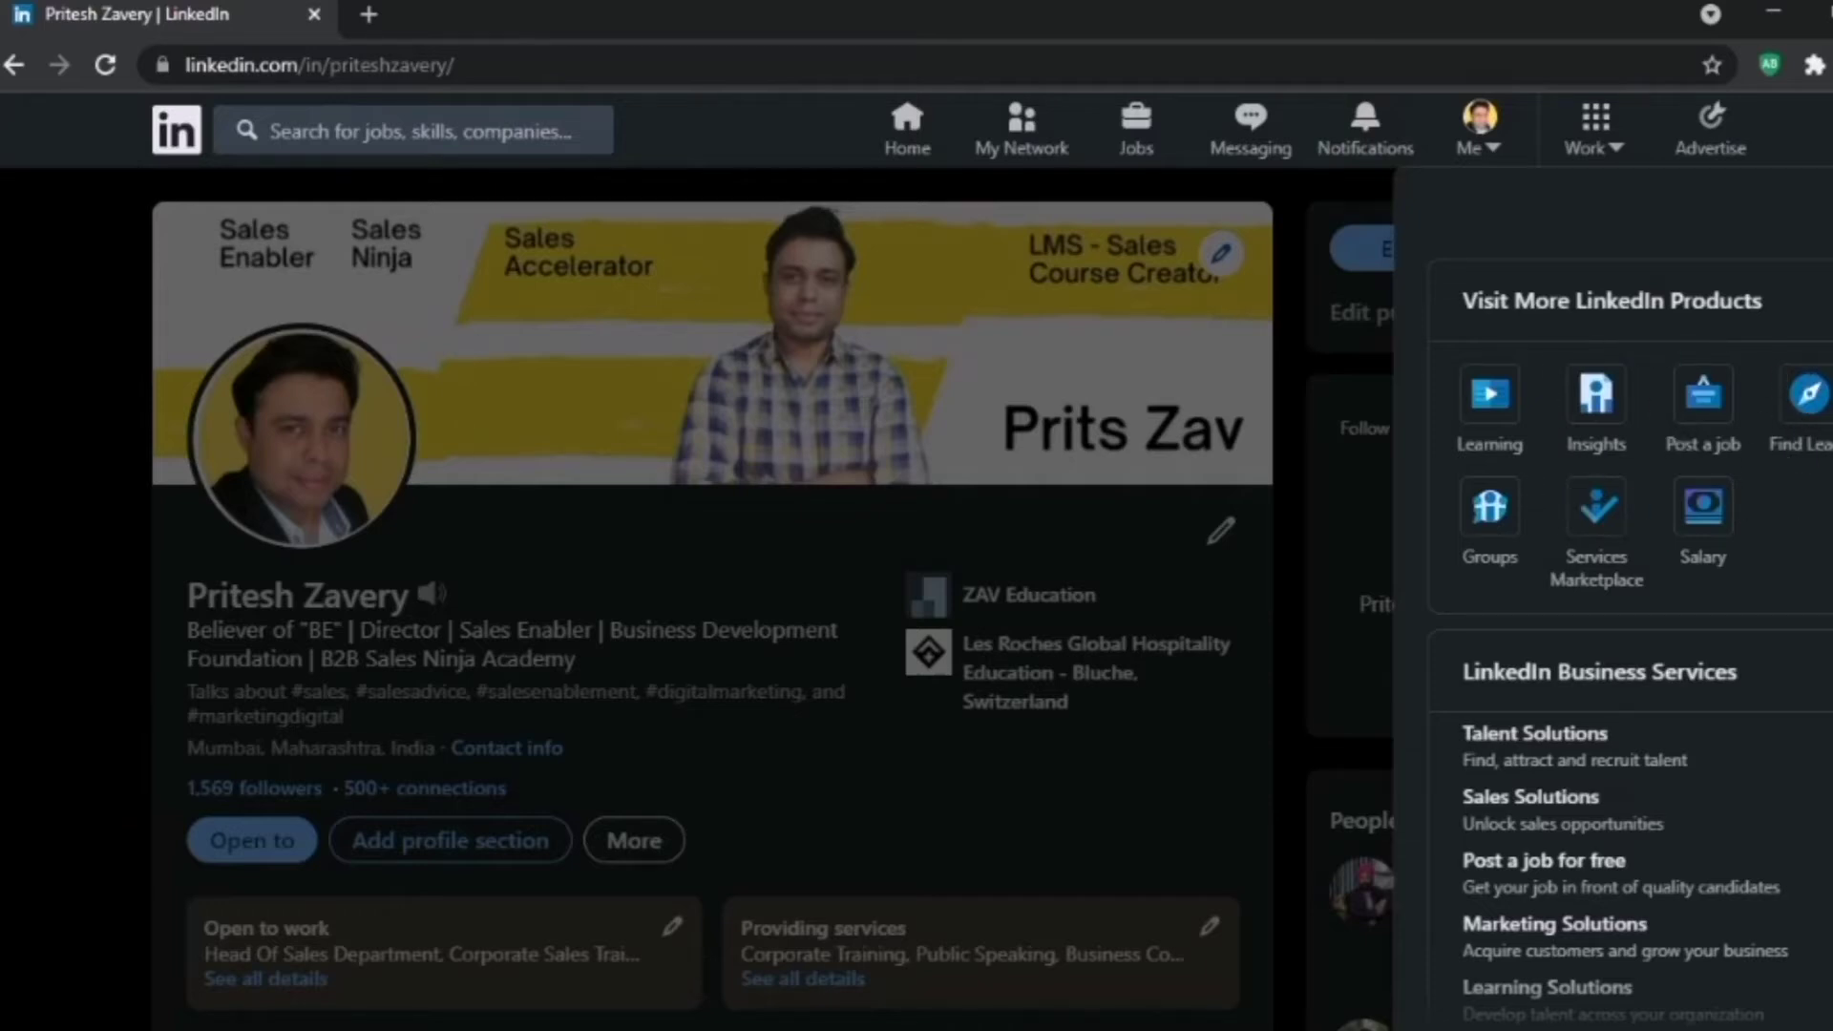
scroll(1631, 630, down, 2)
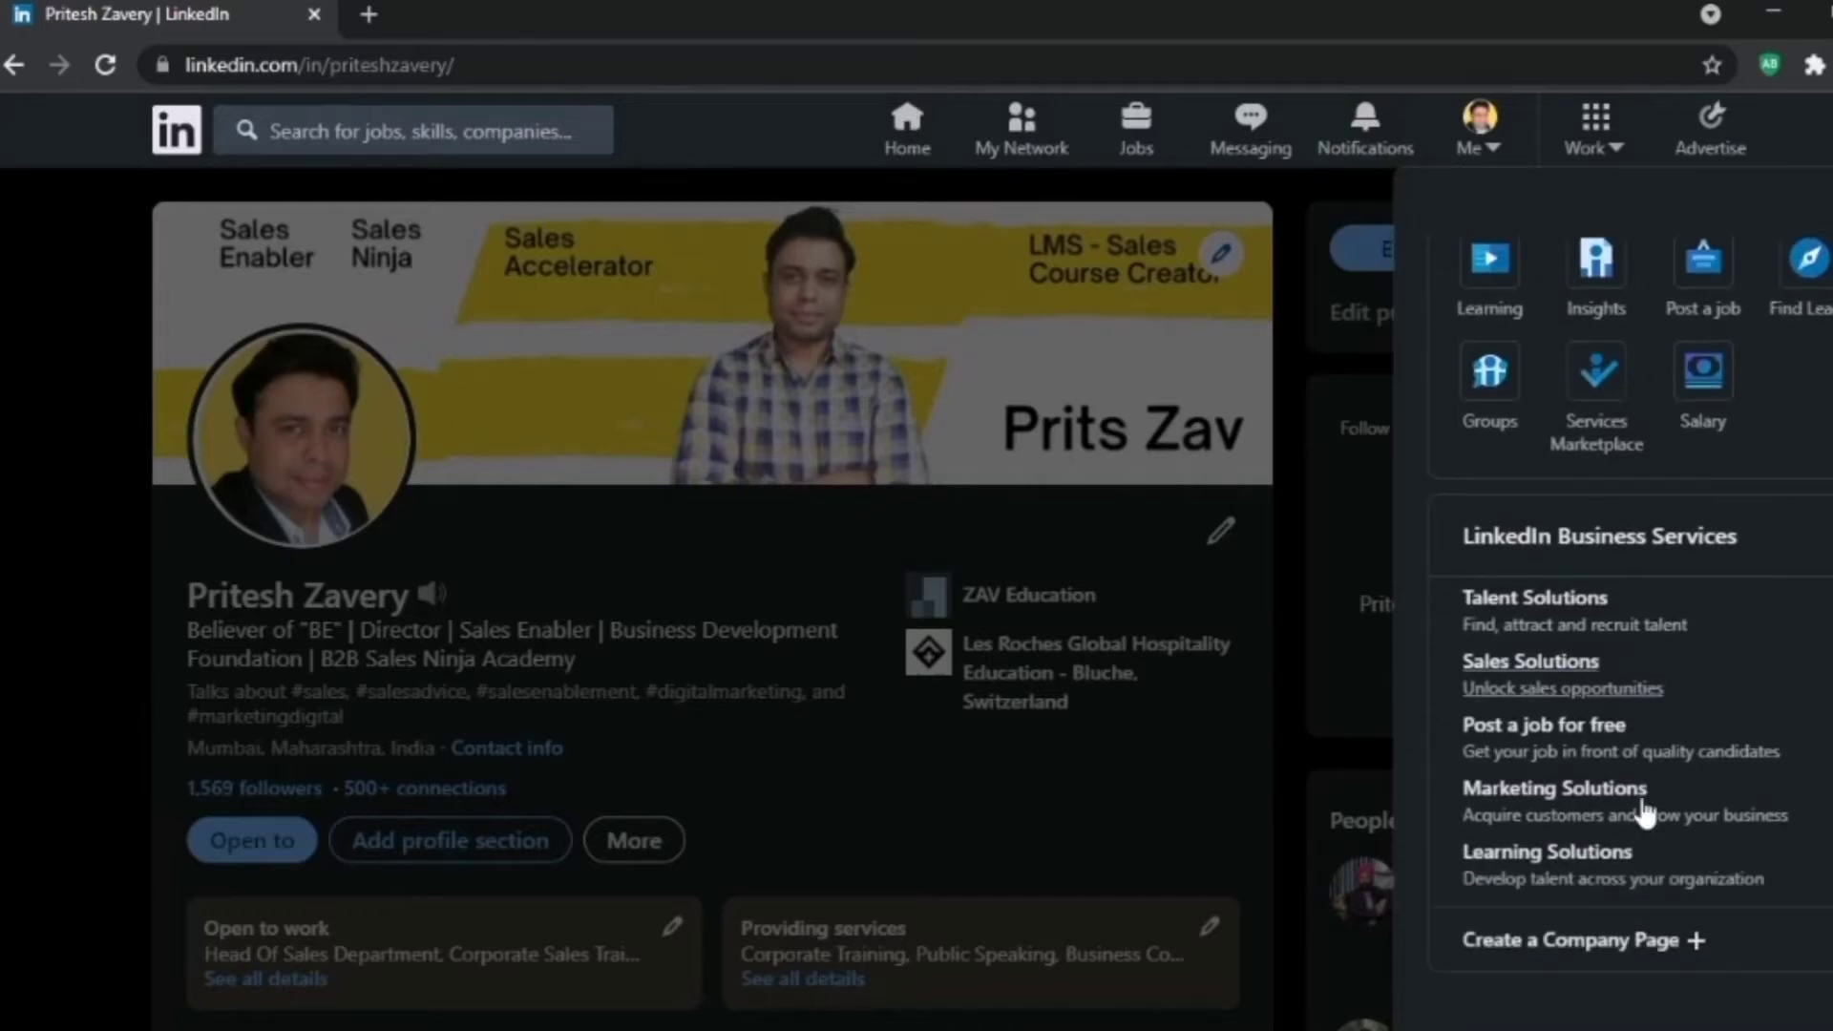
click(1584, 941)
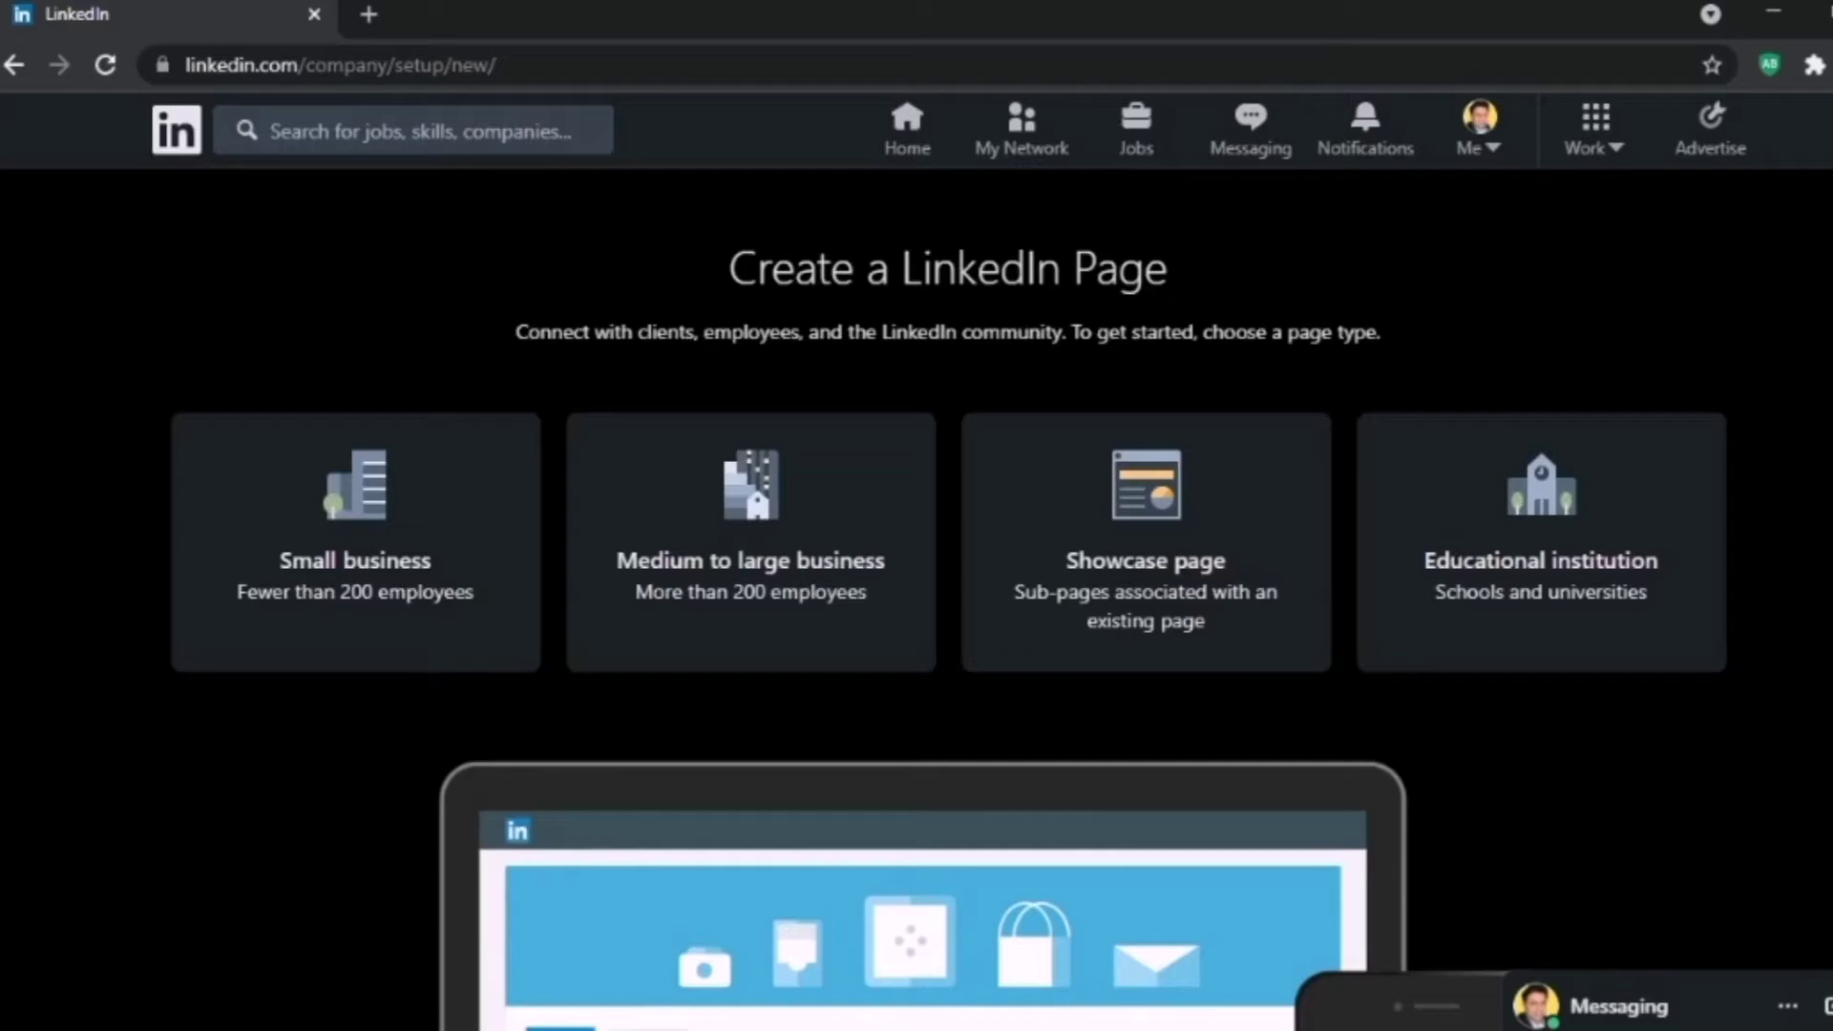
- Choose Small business, with fewer than 200 employees, as the page type
scroll(949, 599, down, 5)
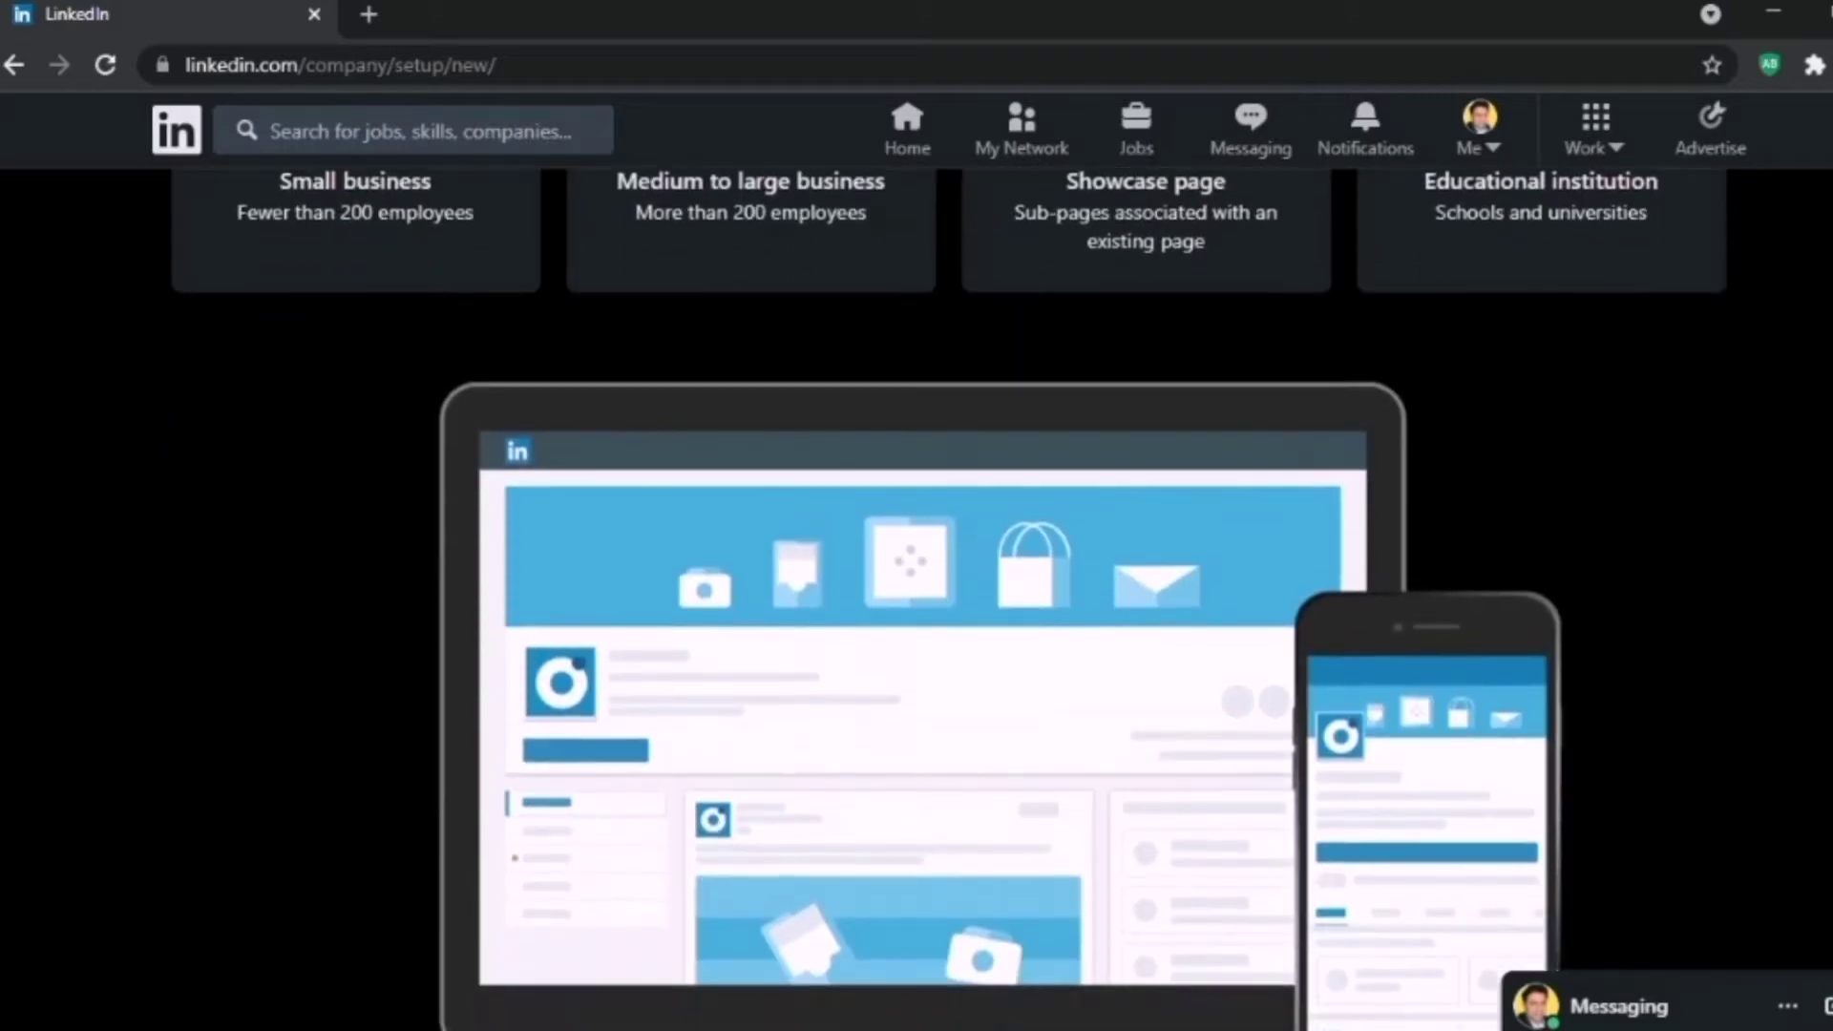
scroll(948, 598, up, 5)
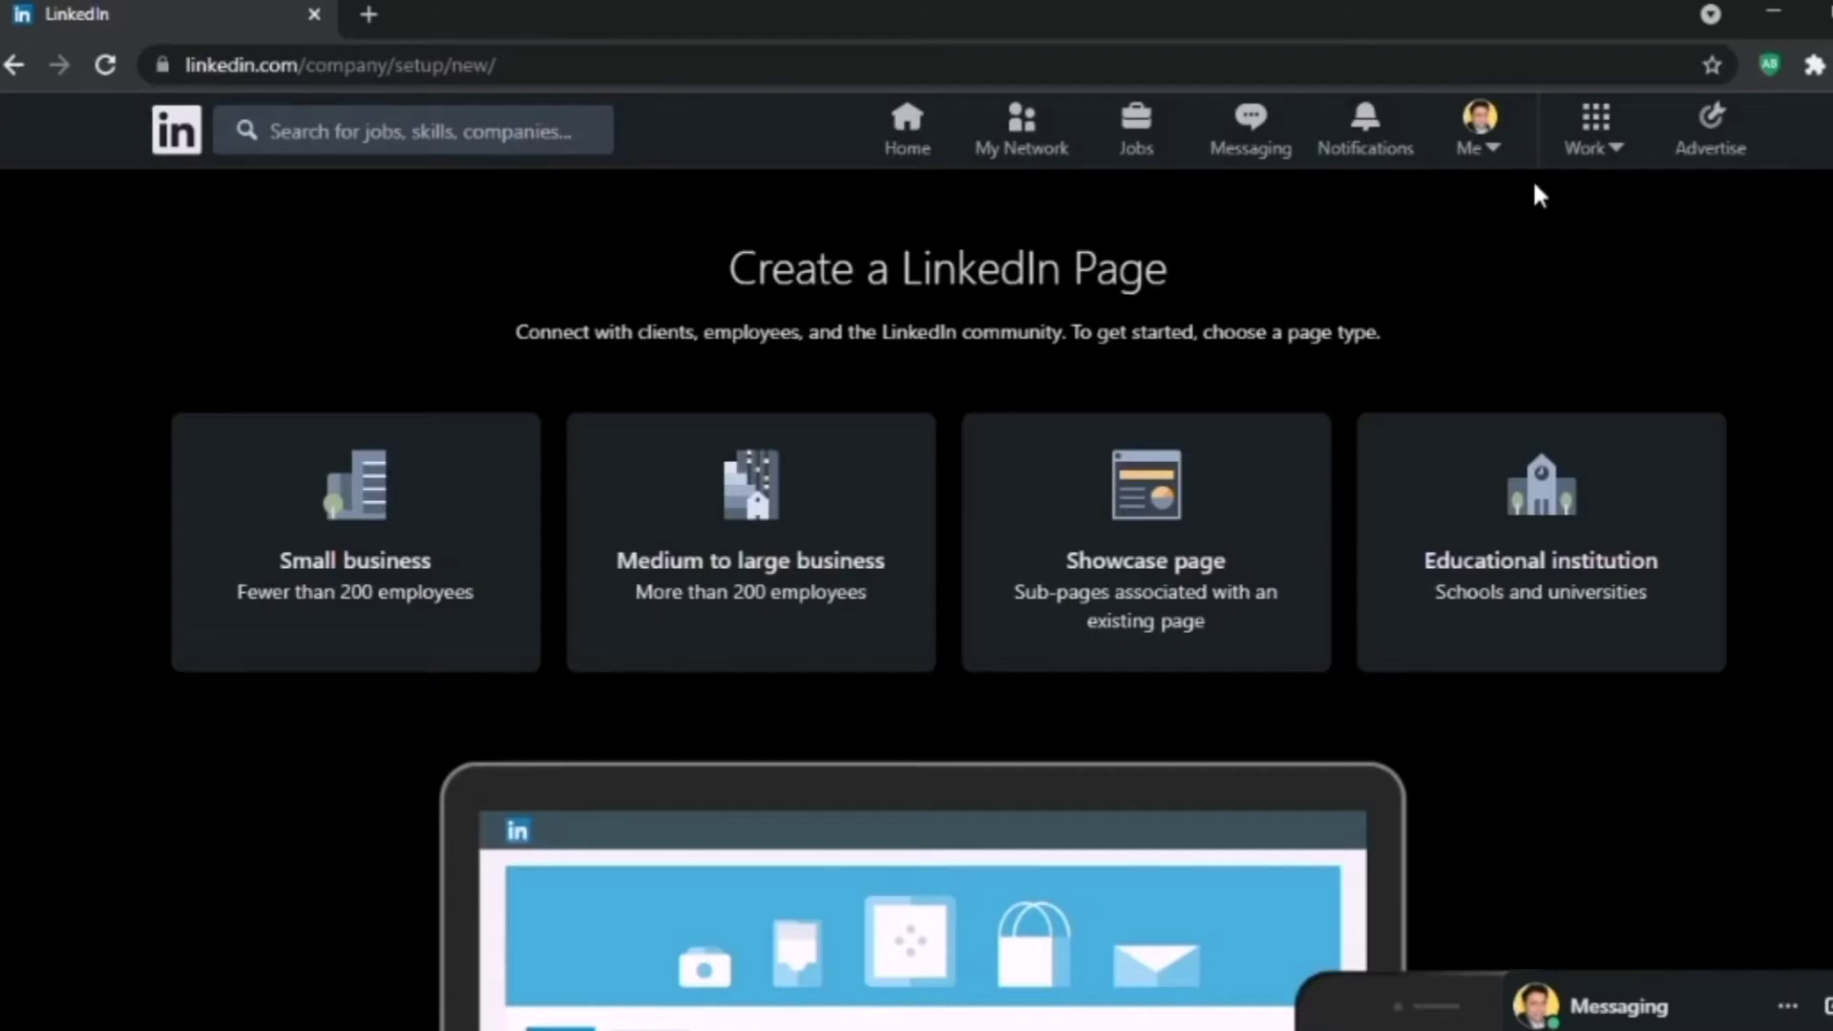
scroll(916, 592, down, 5)
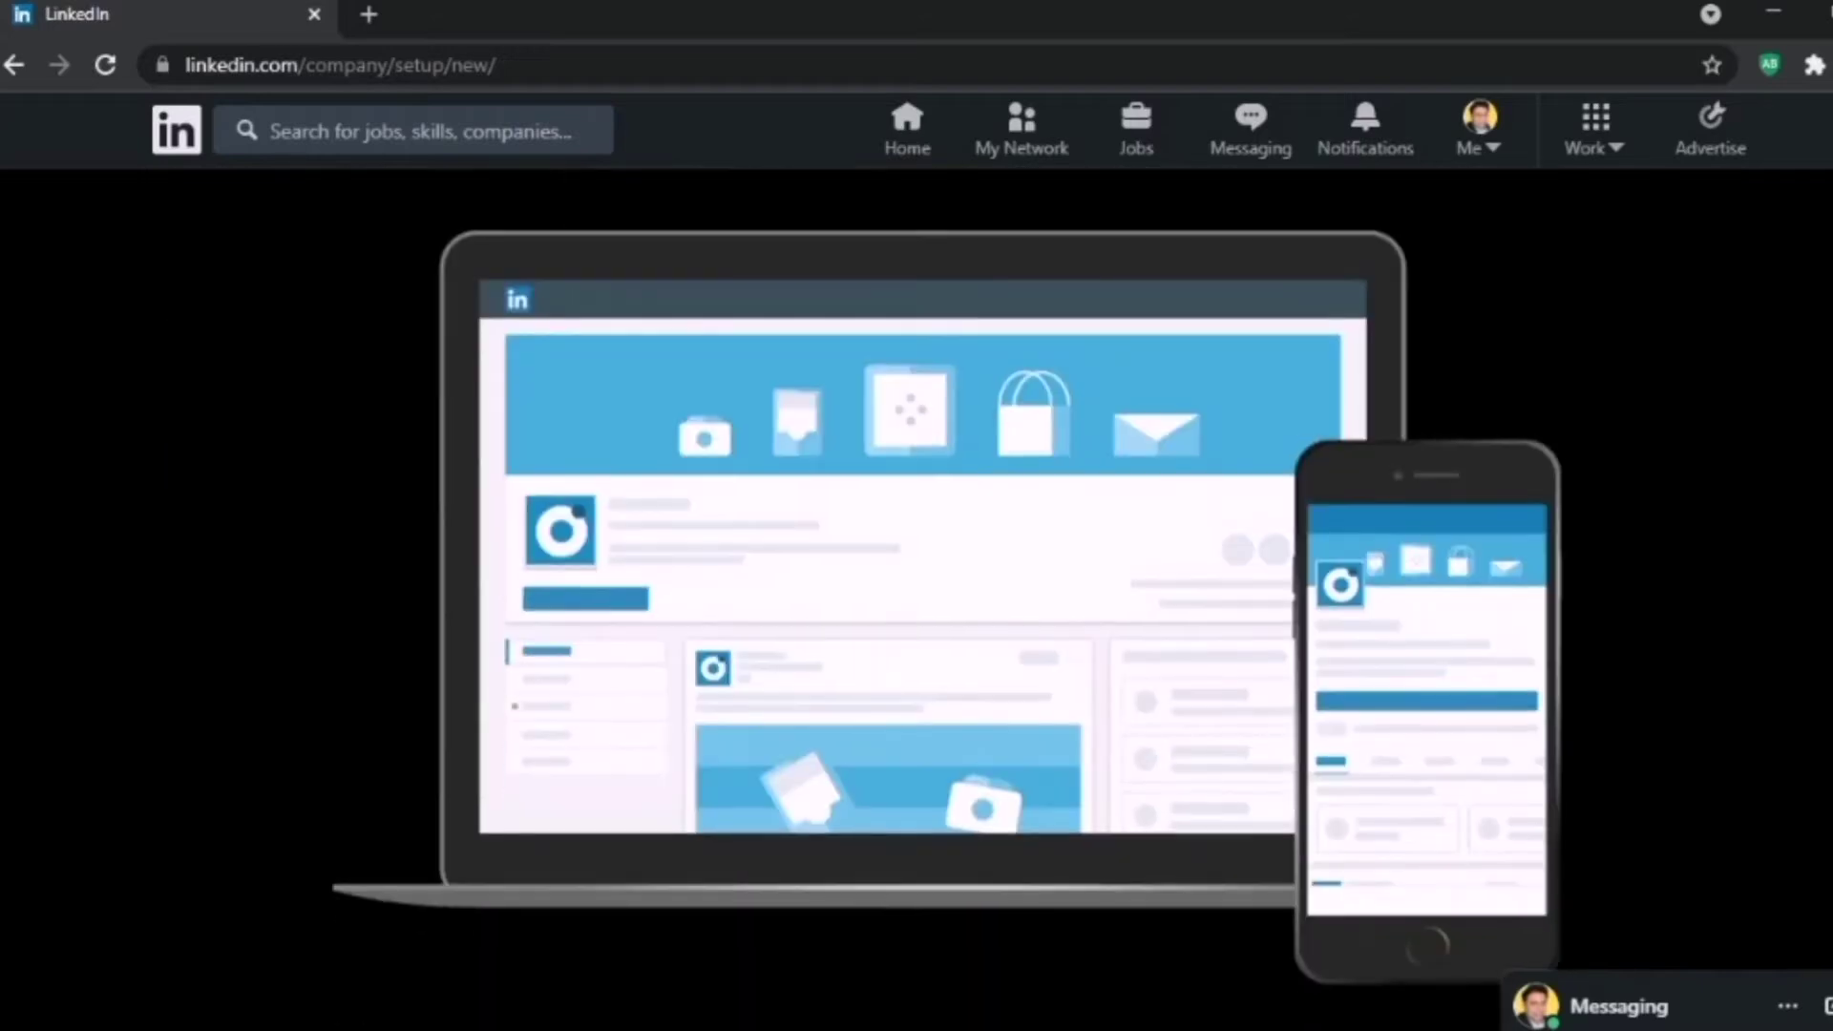
scroll(916, 592, up, 5)
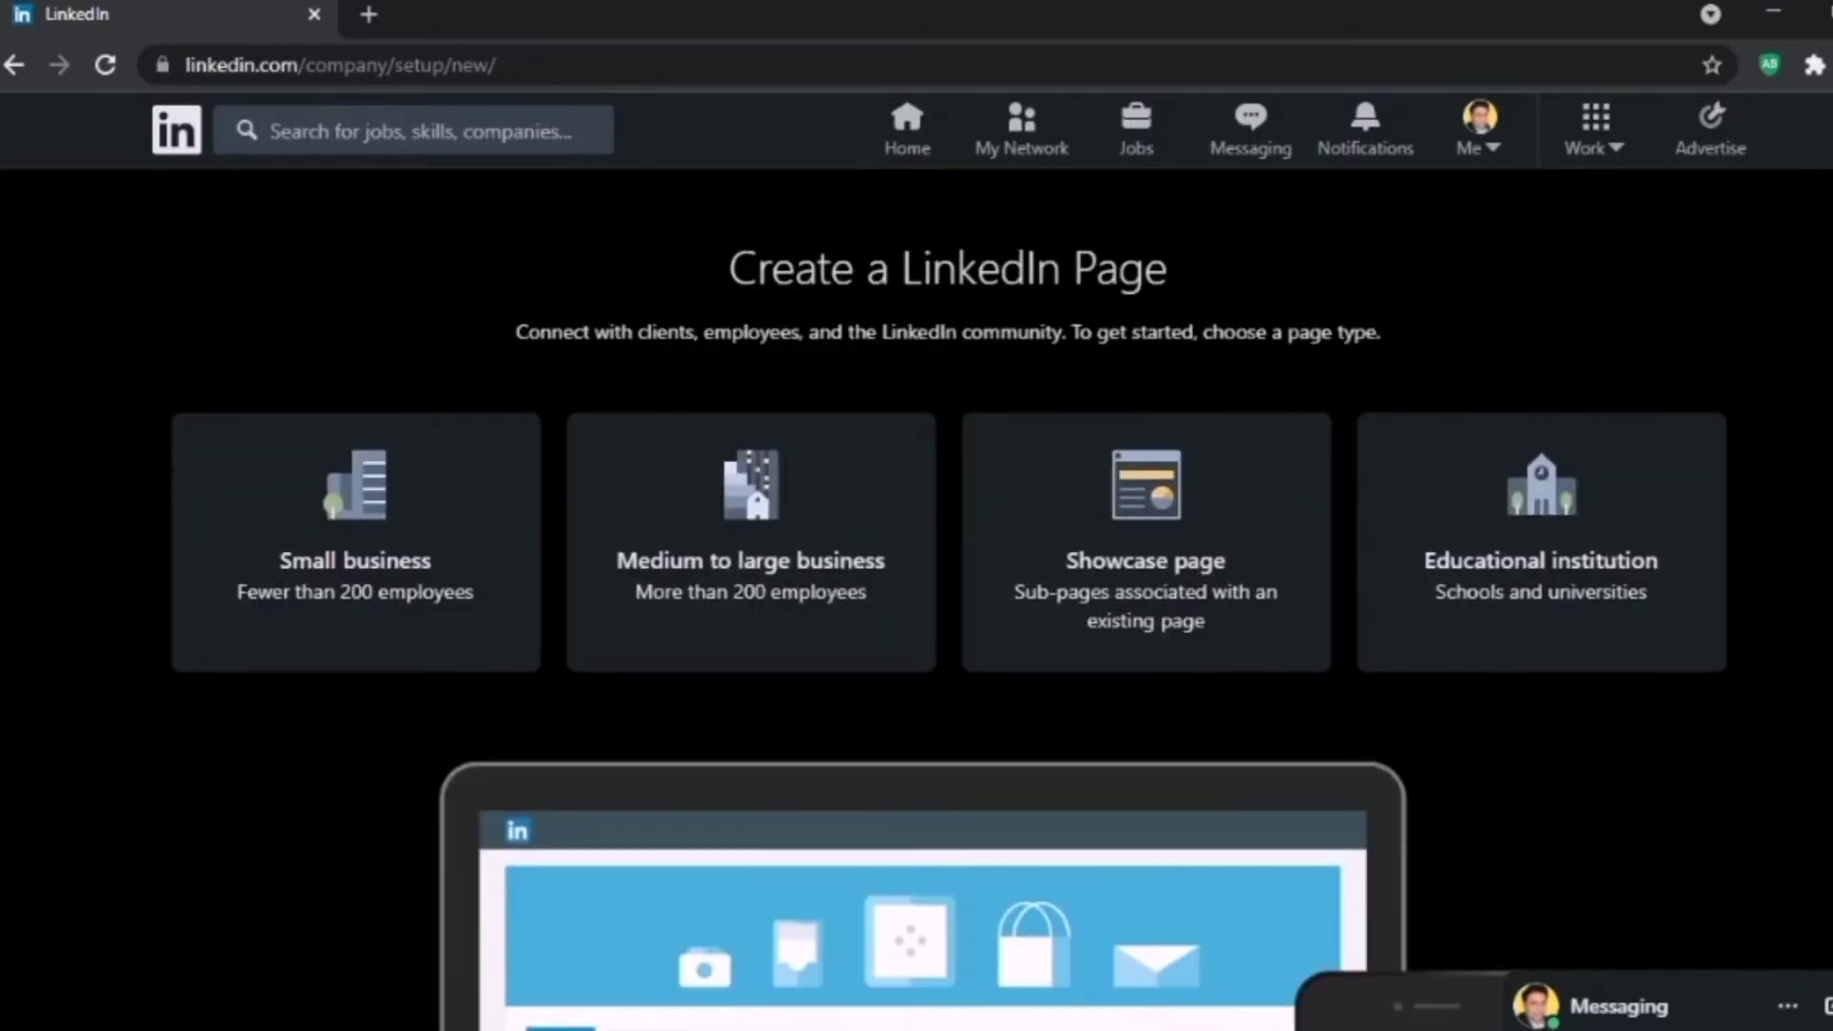
click(328, 561)
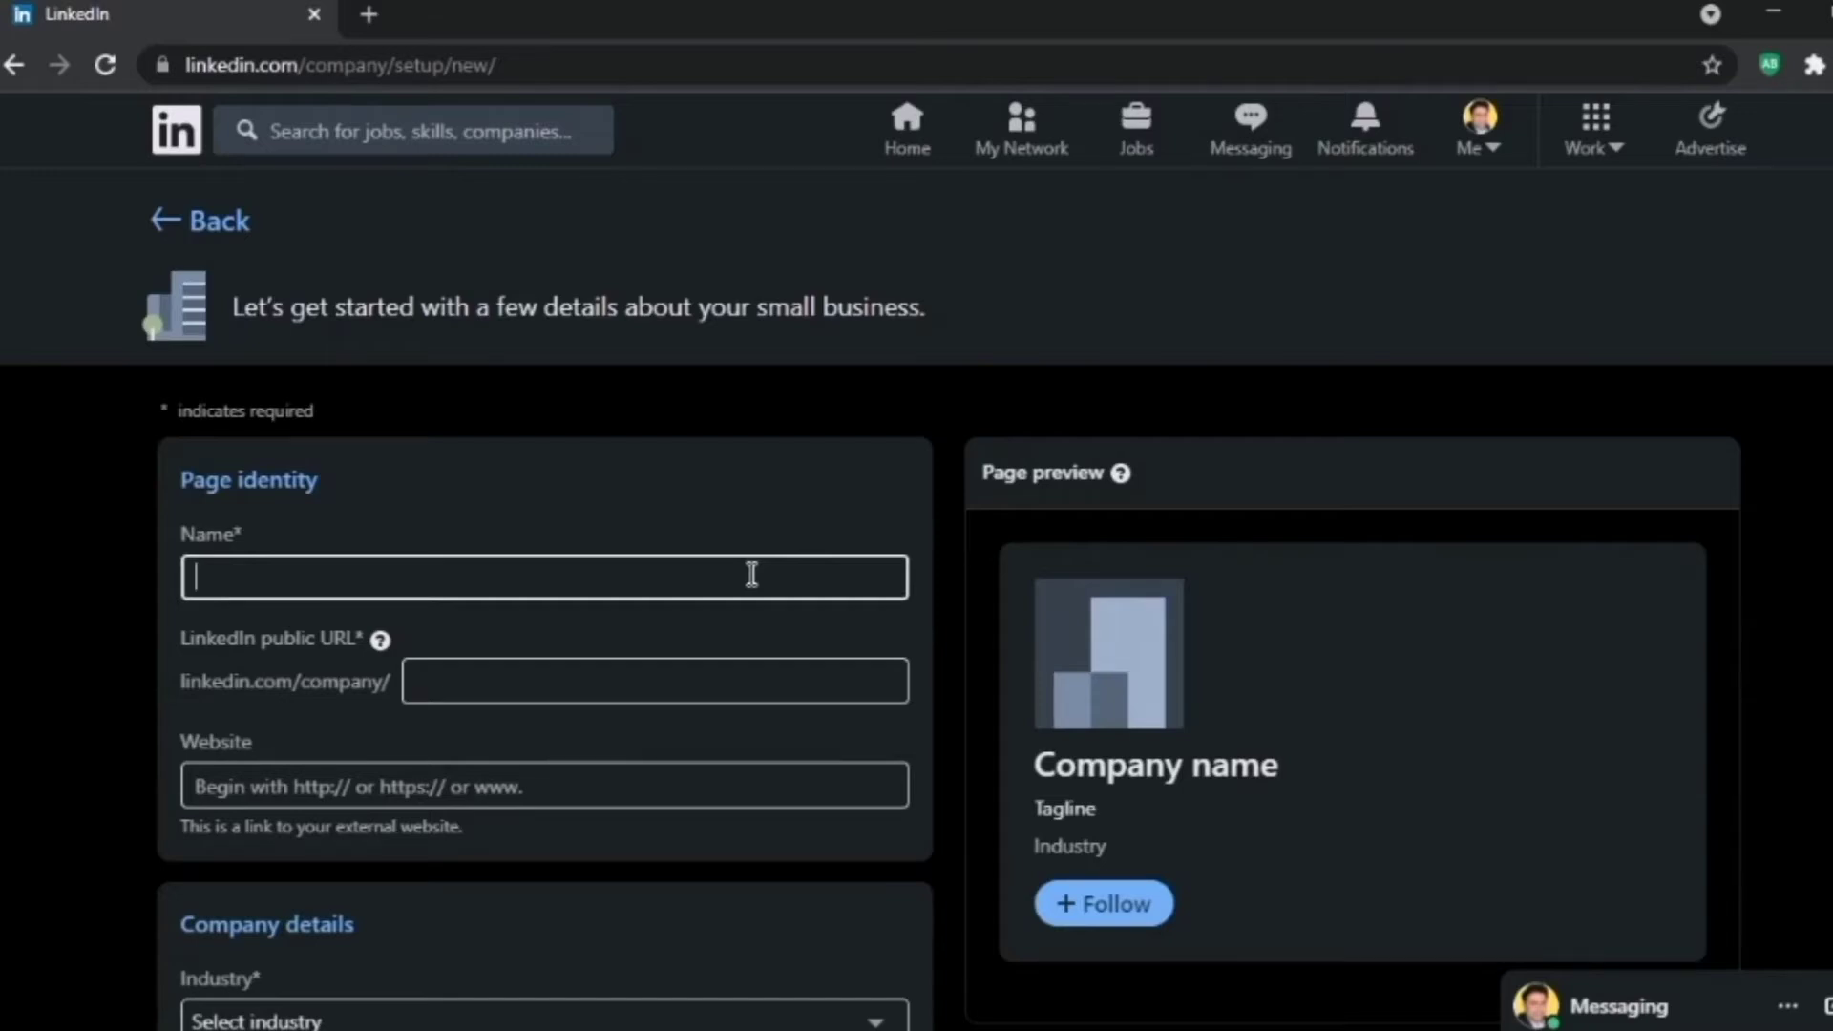
- Name the page "Demo Page for YouTube Viewers" and keep demo-page-for-youtube-viewers as its public URL
text(Demo Page)
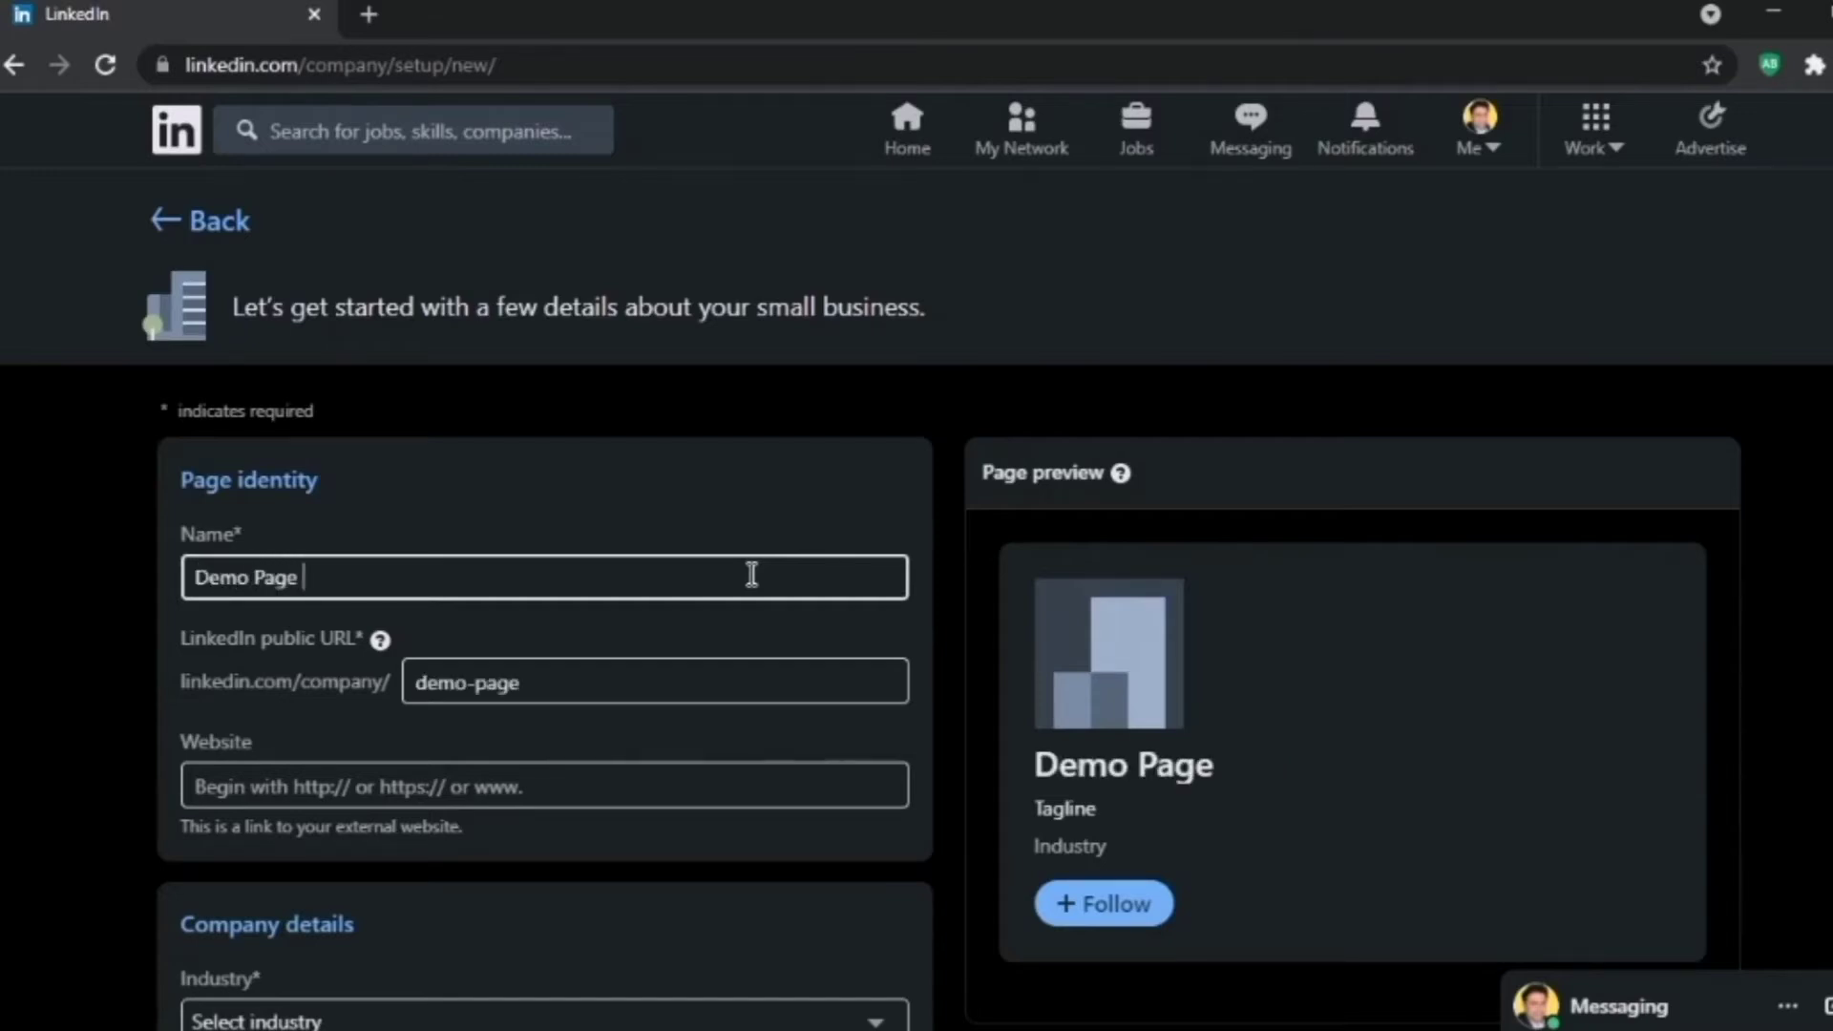
text( for YouTube)
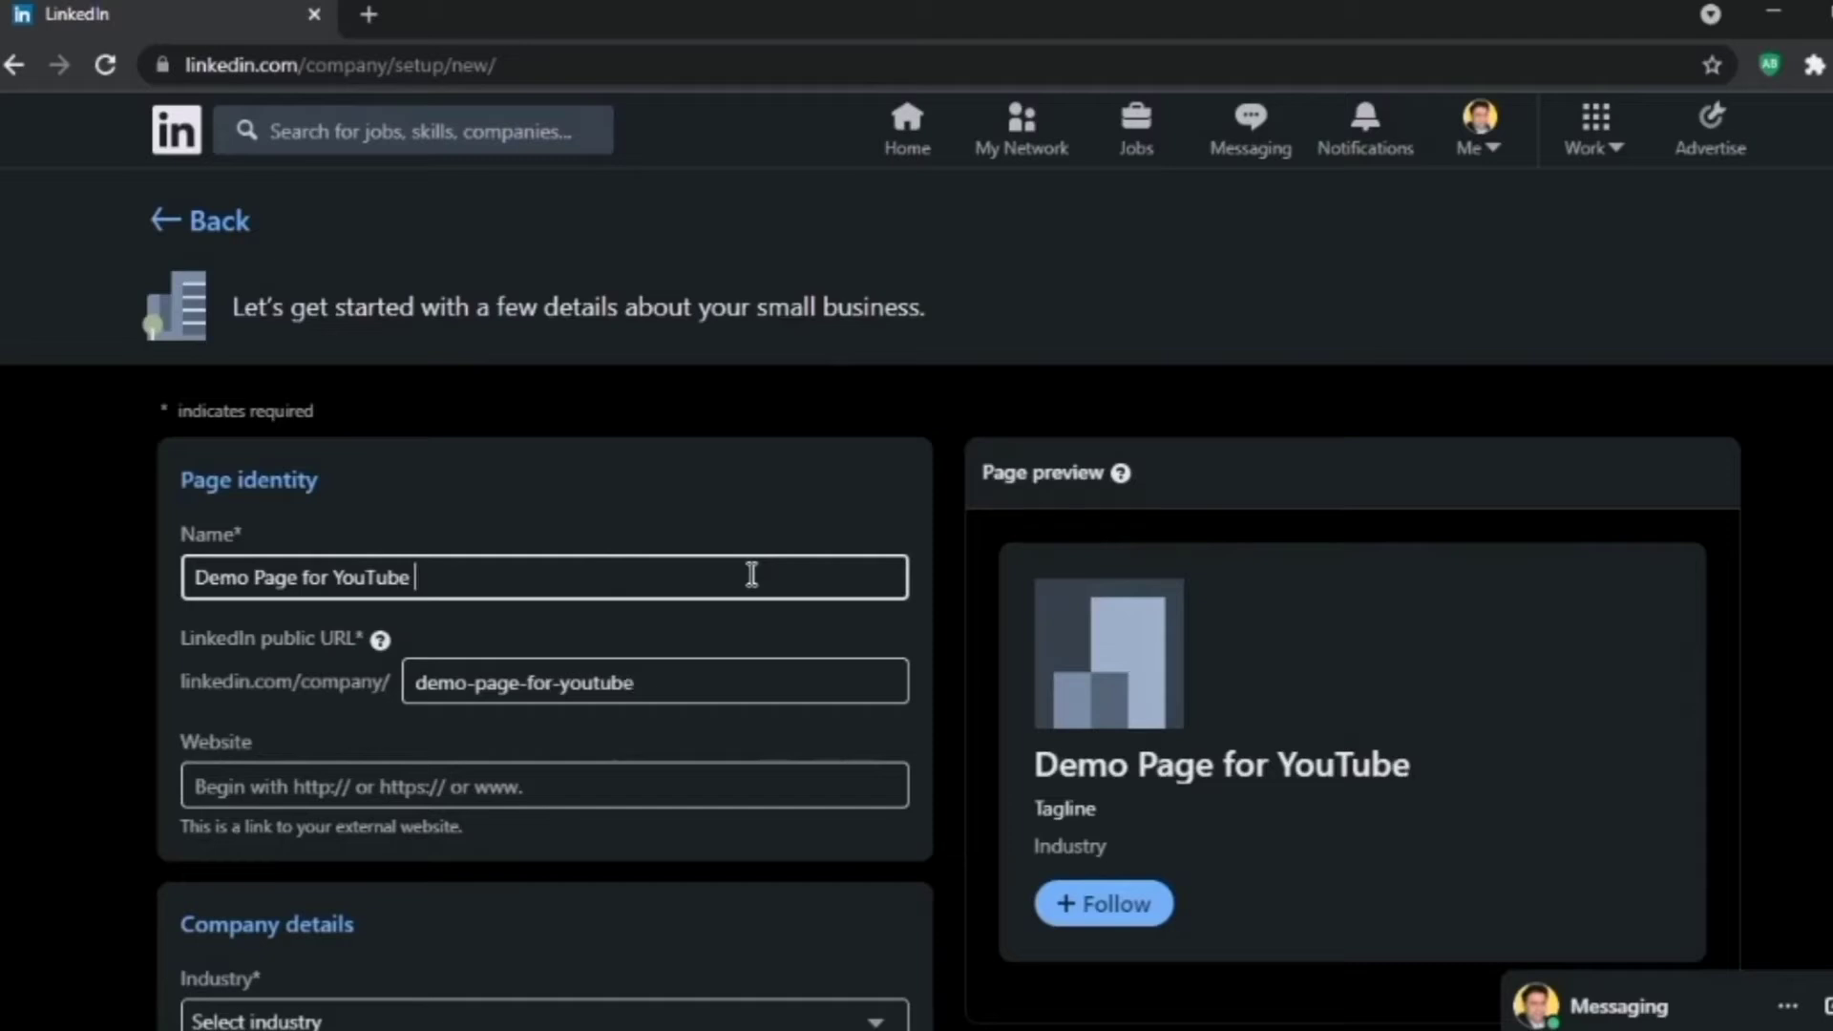
text( Viewers)
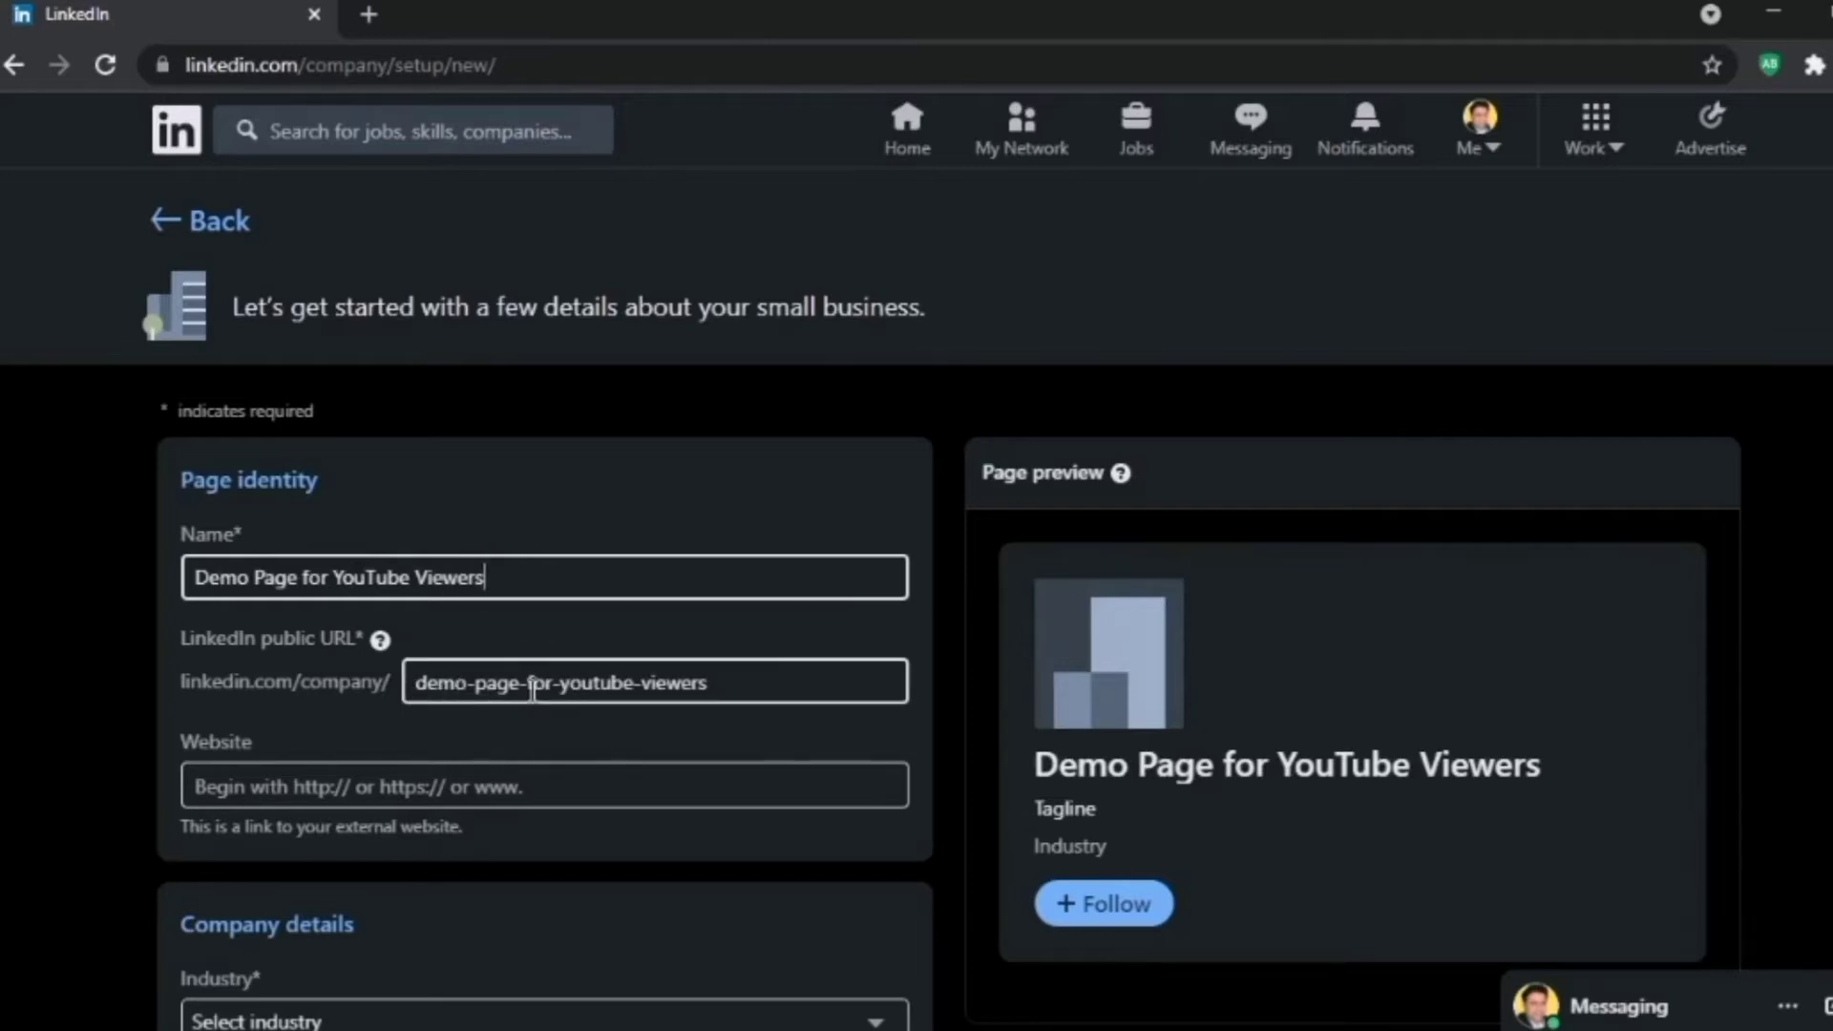
click(434, 683)
key(Tab)
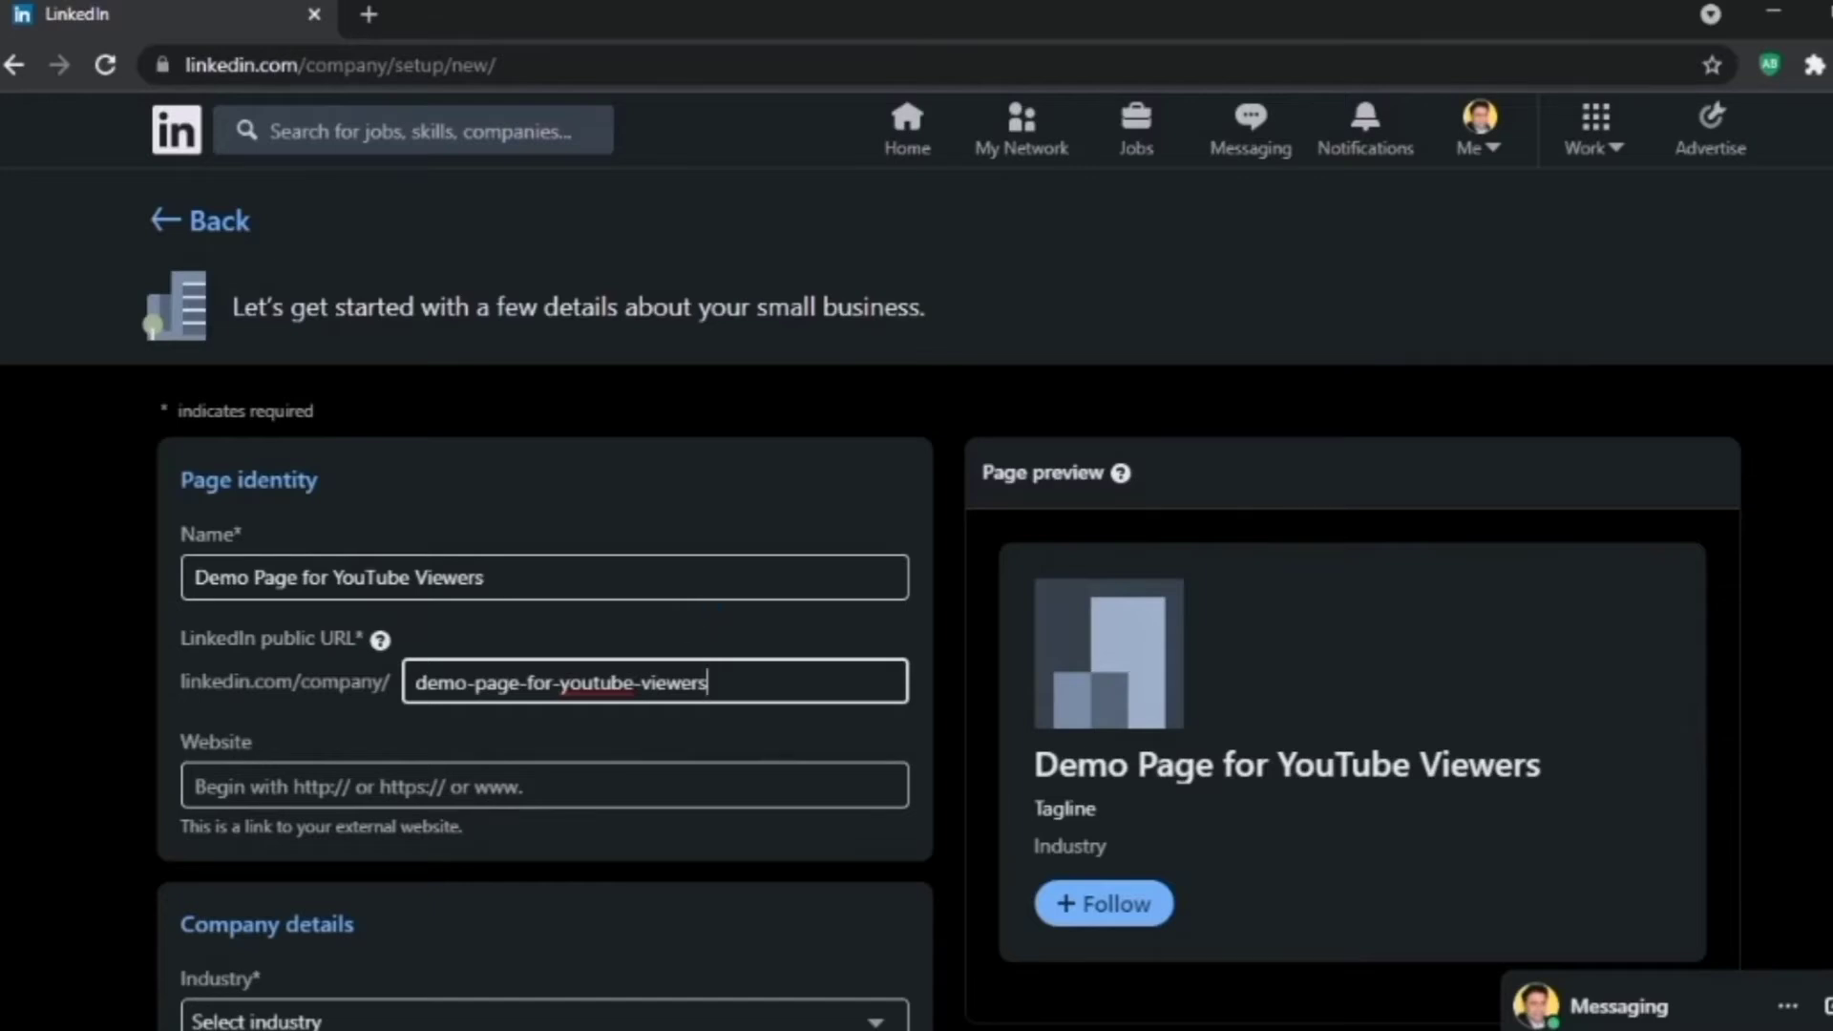
scroll(681, 514, down, 3)
click(682, 513)
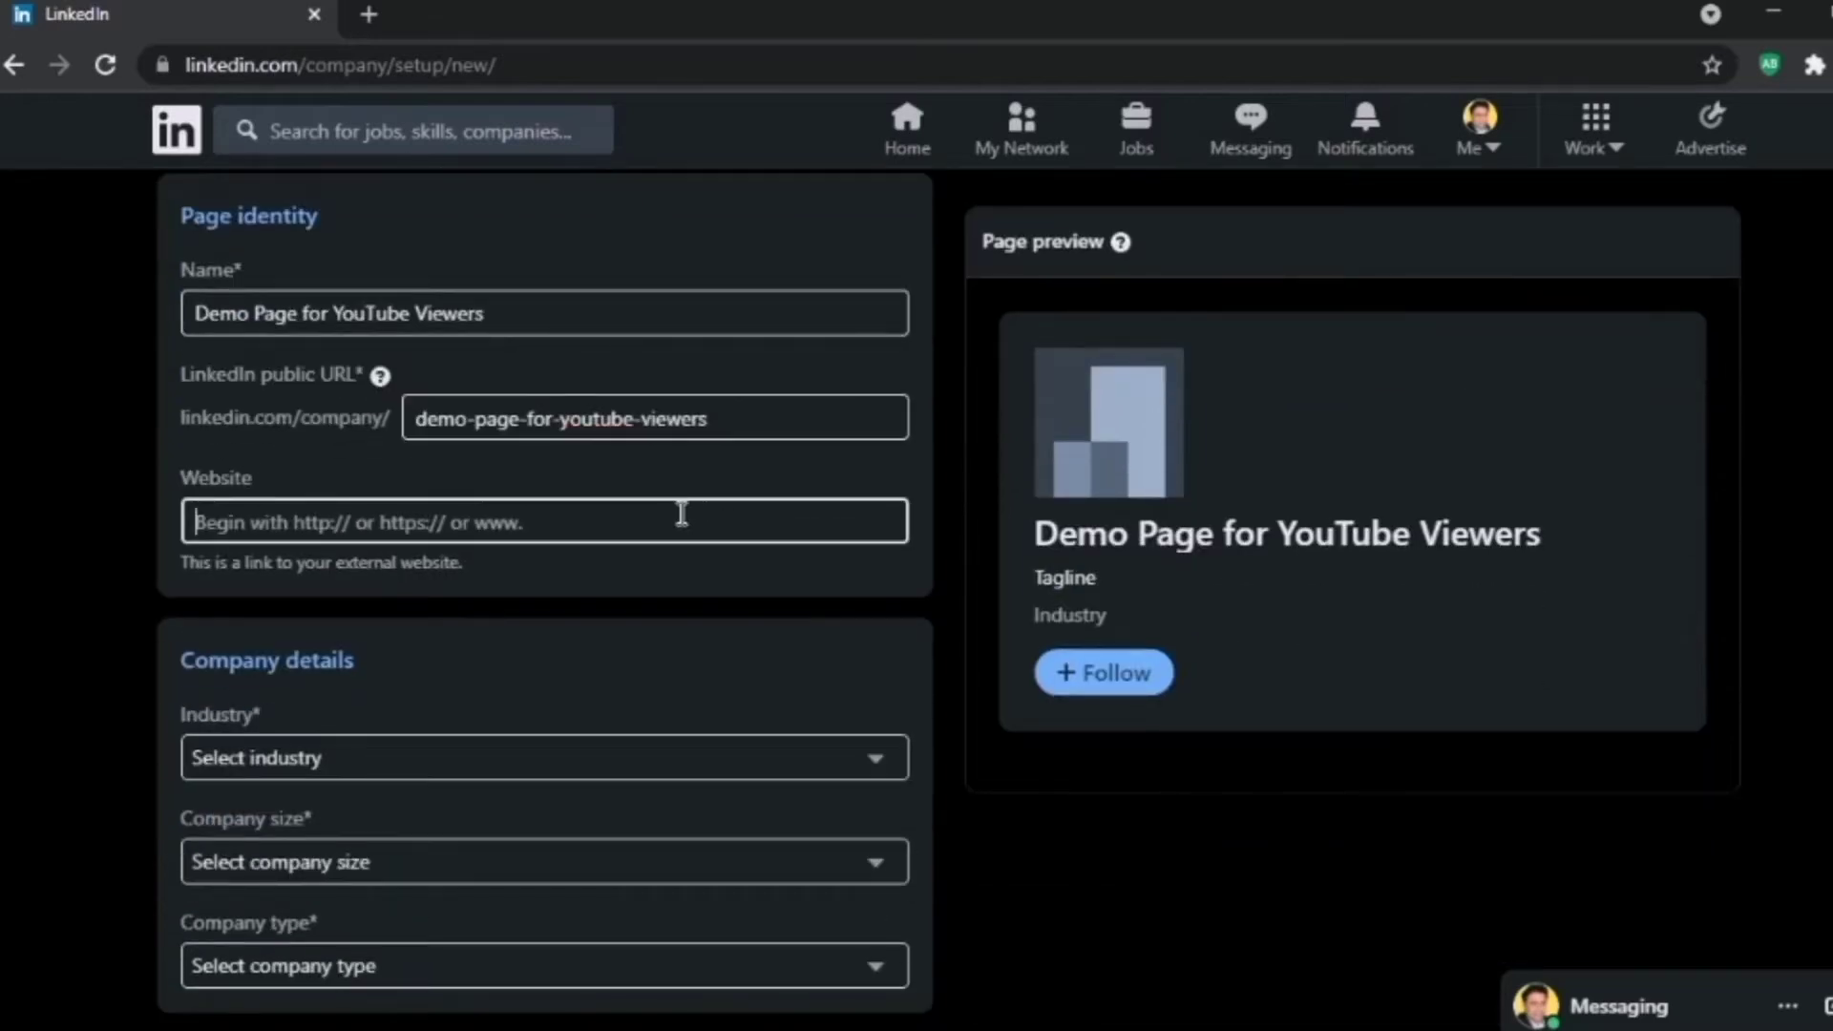
text(https)
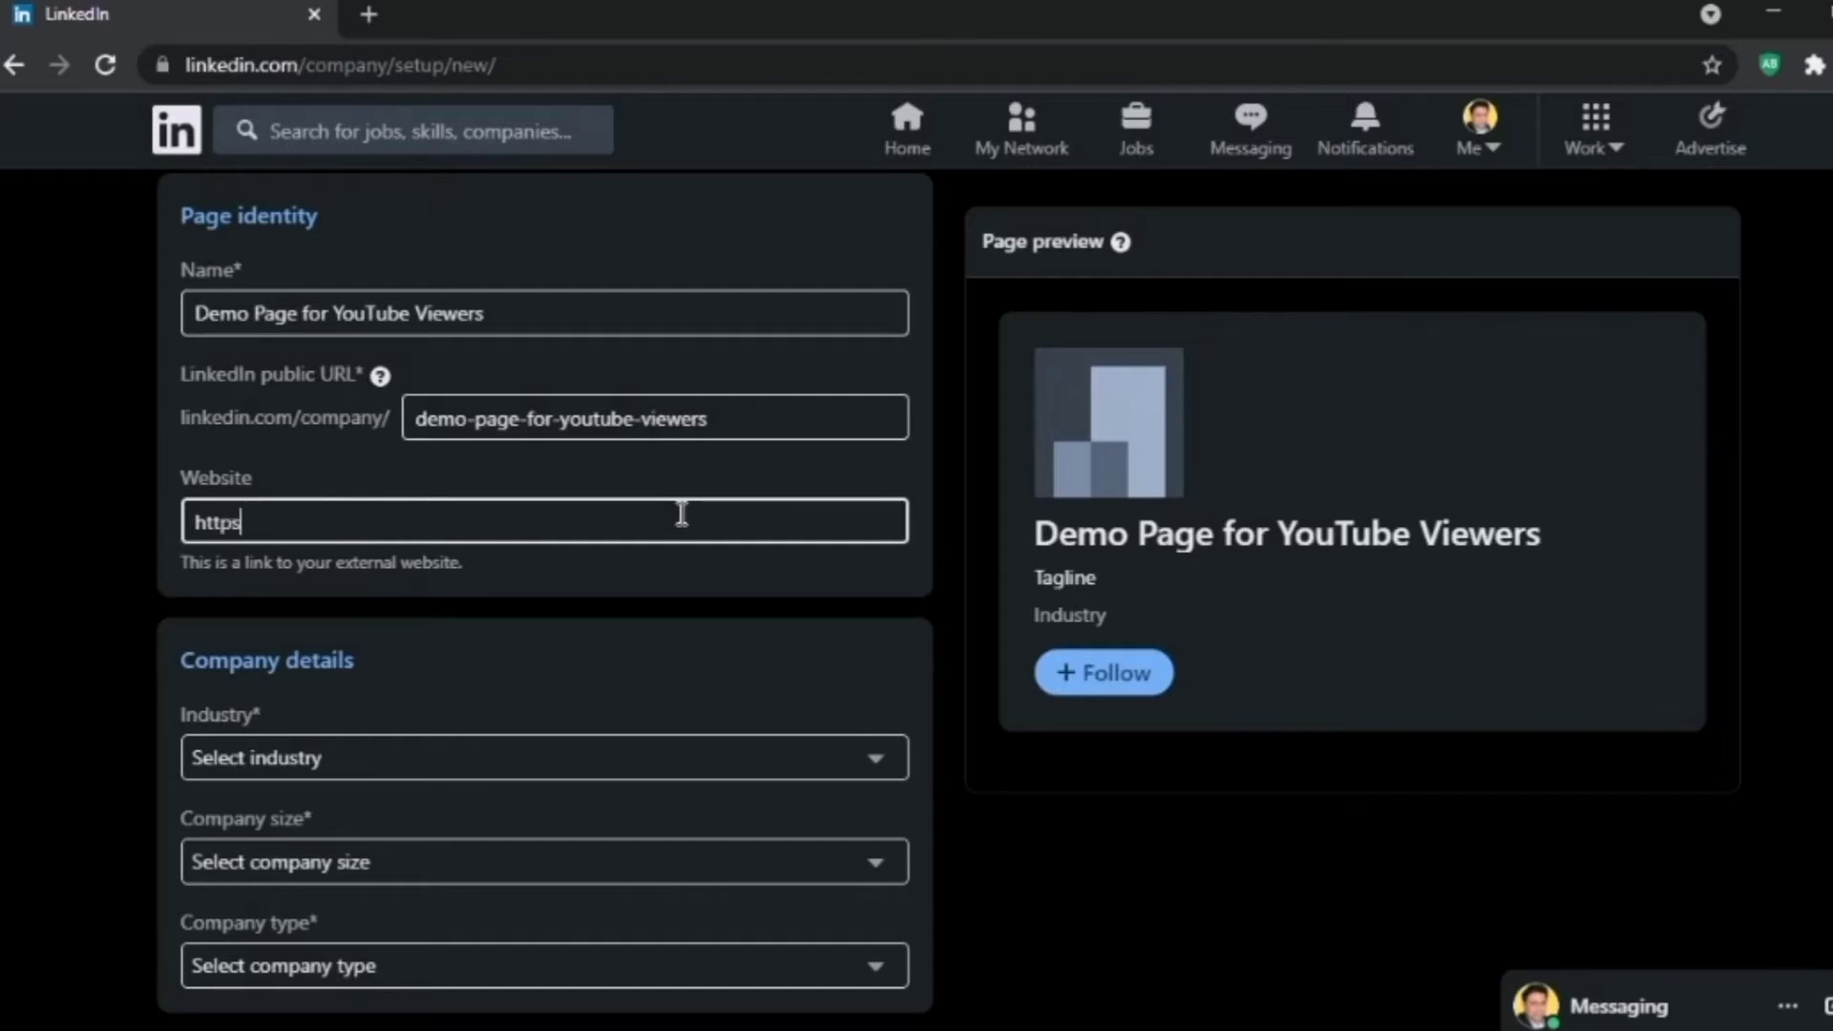
text(://)
text(priteshzavery.c)
text(om)
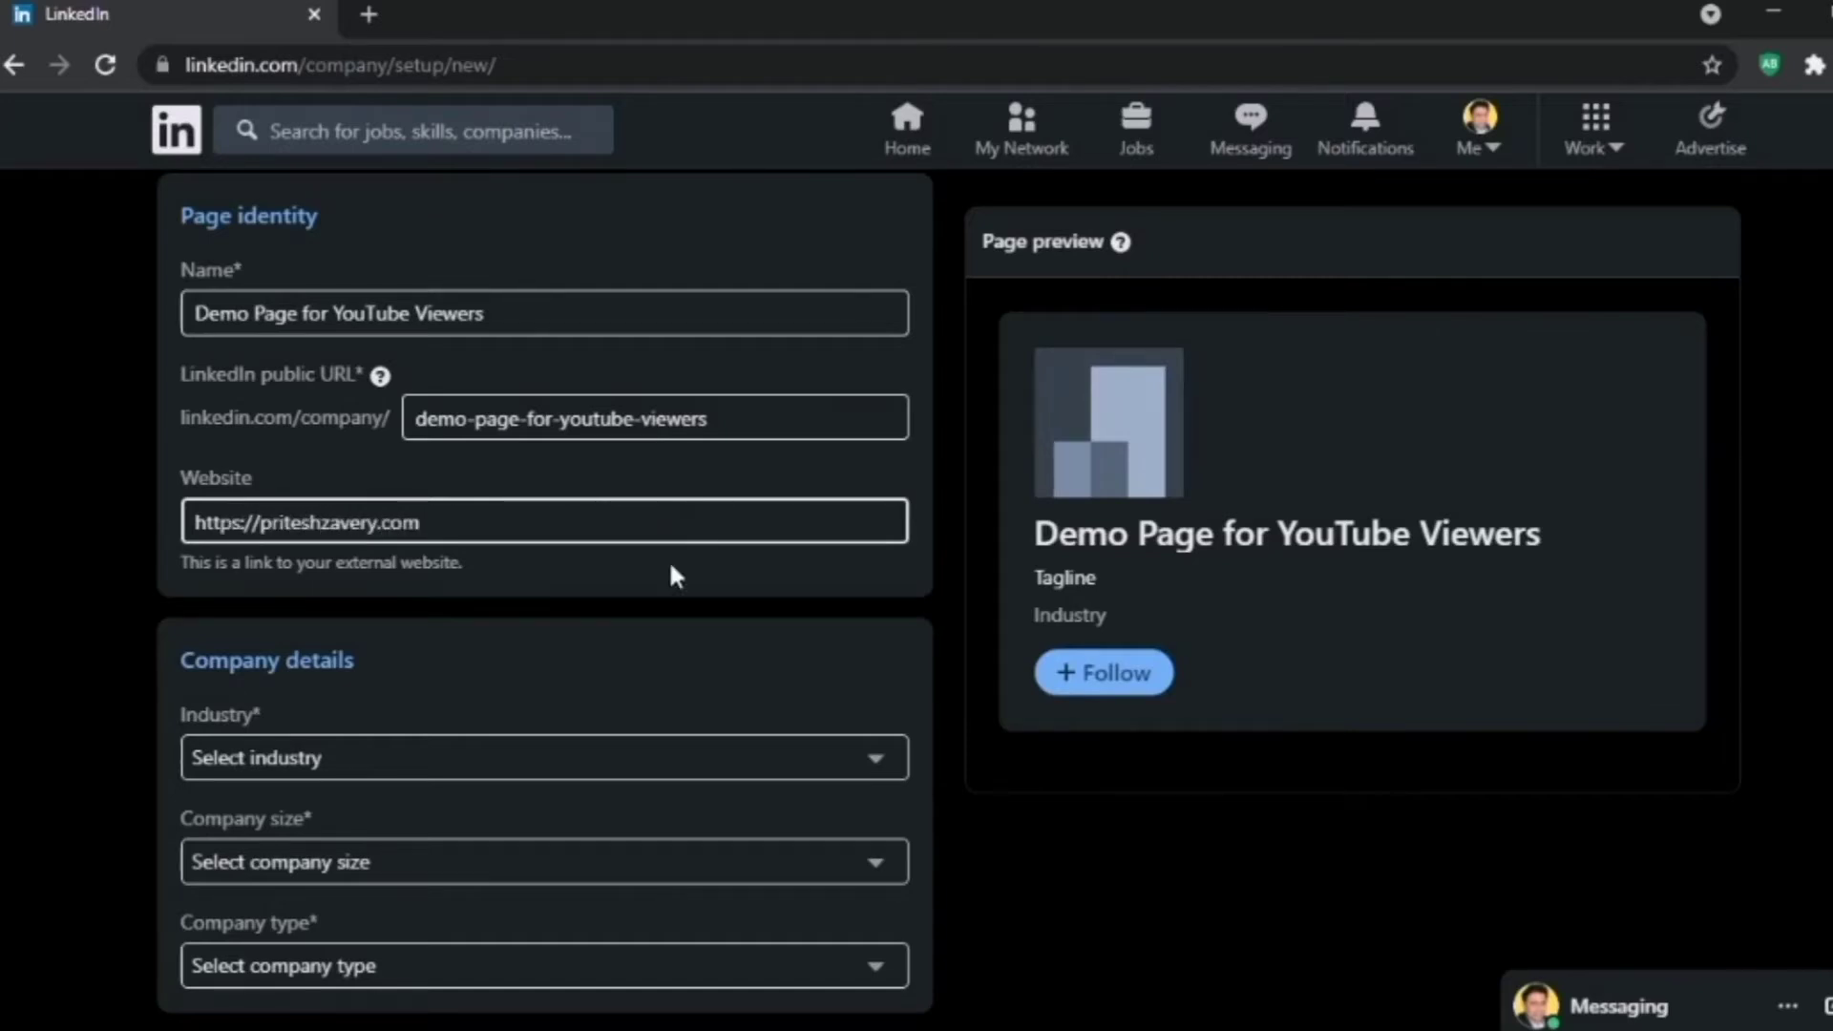
- Set the company's industry to E-learning and its size to 2–10 employees
click(874, 760)
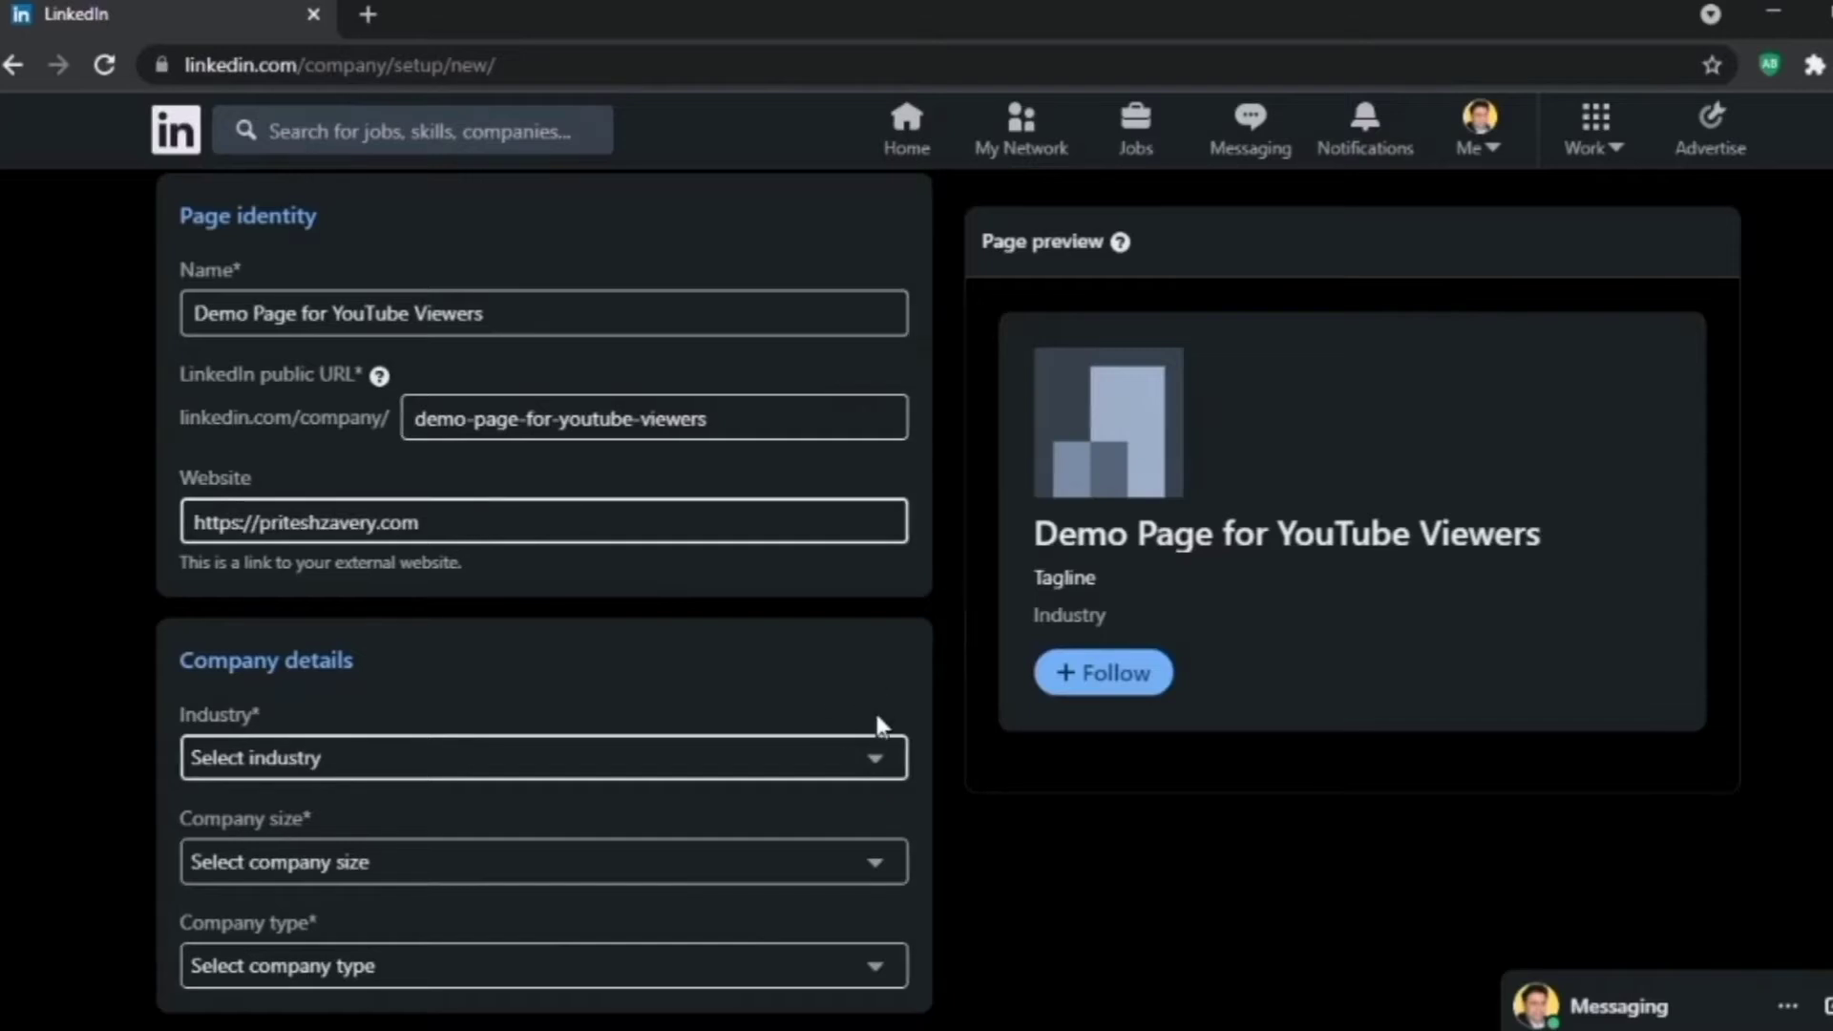
click(874, 708)
scroll(874, 708, down, 2)
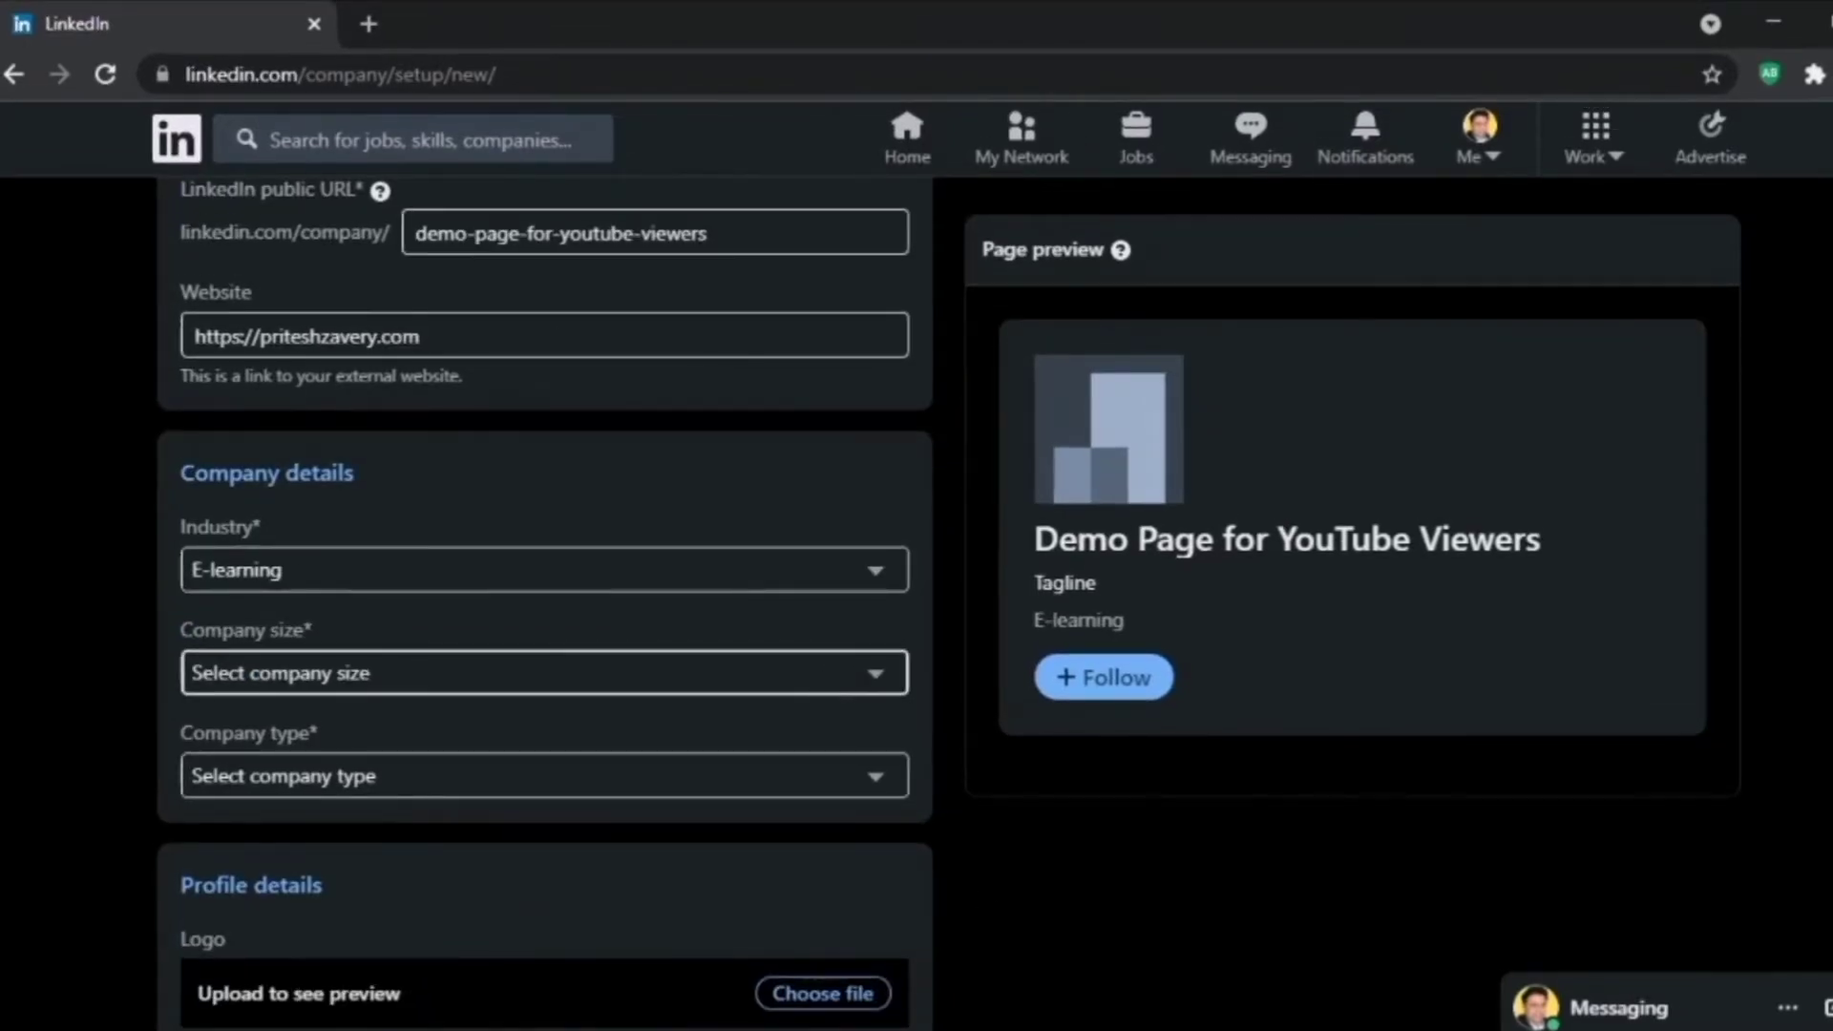
click(875, 672)
click(534, 726)
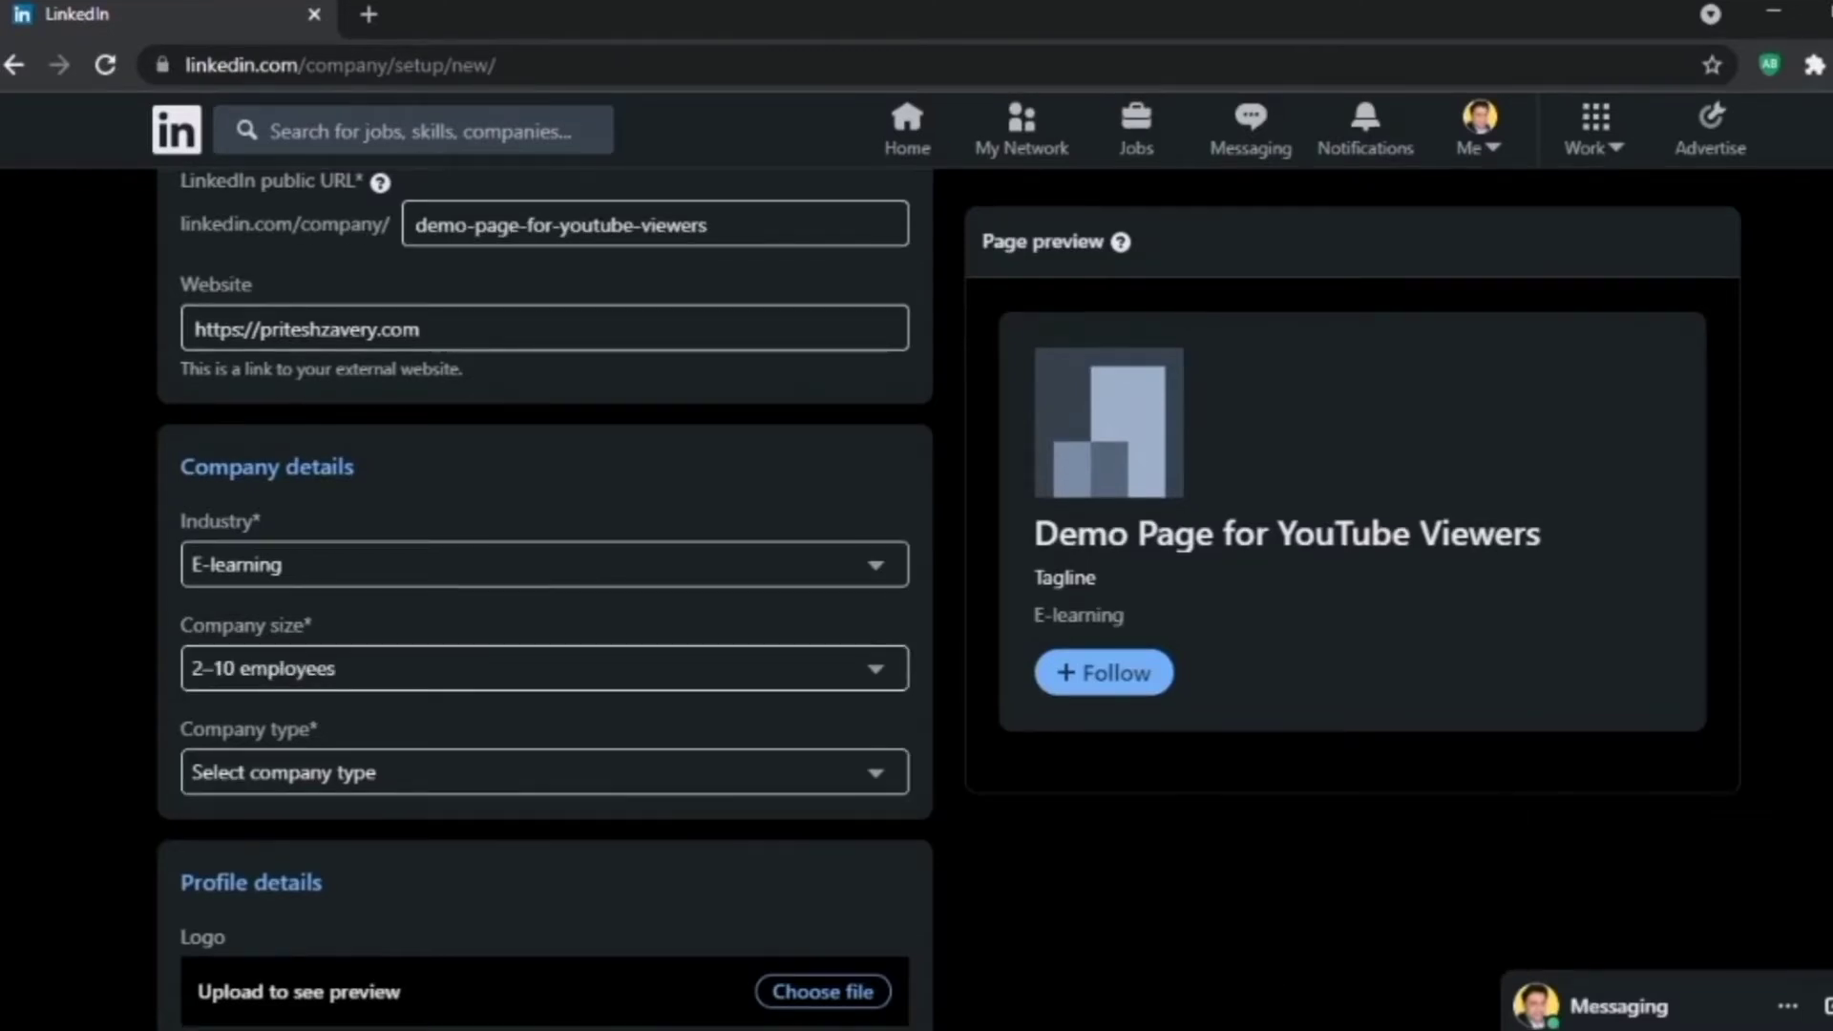
- Set the company type to Privately held
scroll(544, 573, down, 3)
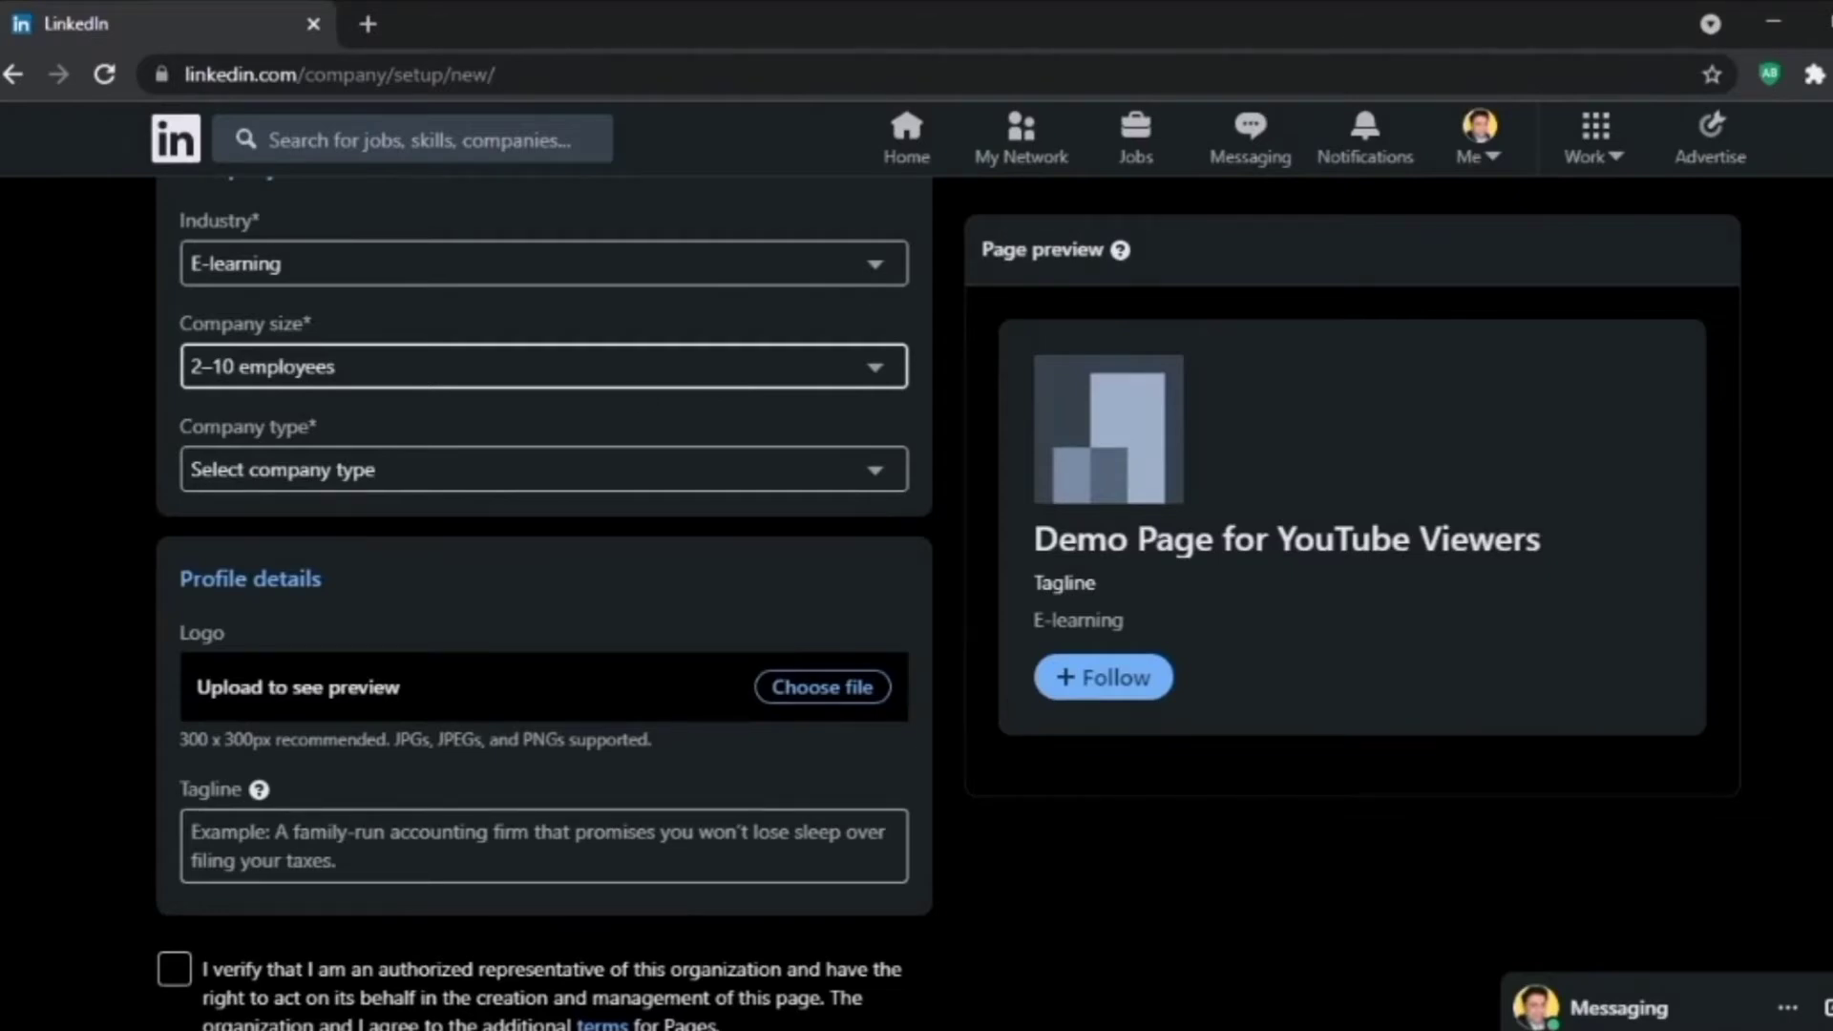
click(1144, 840)
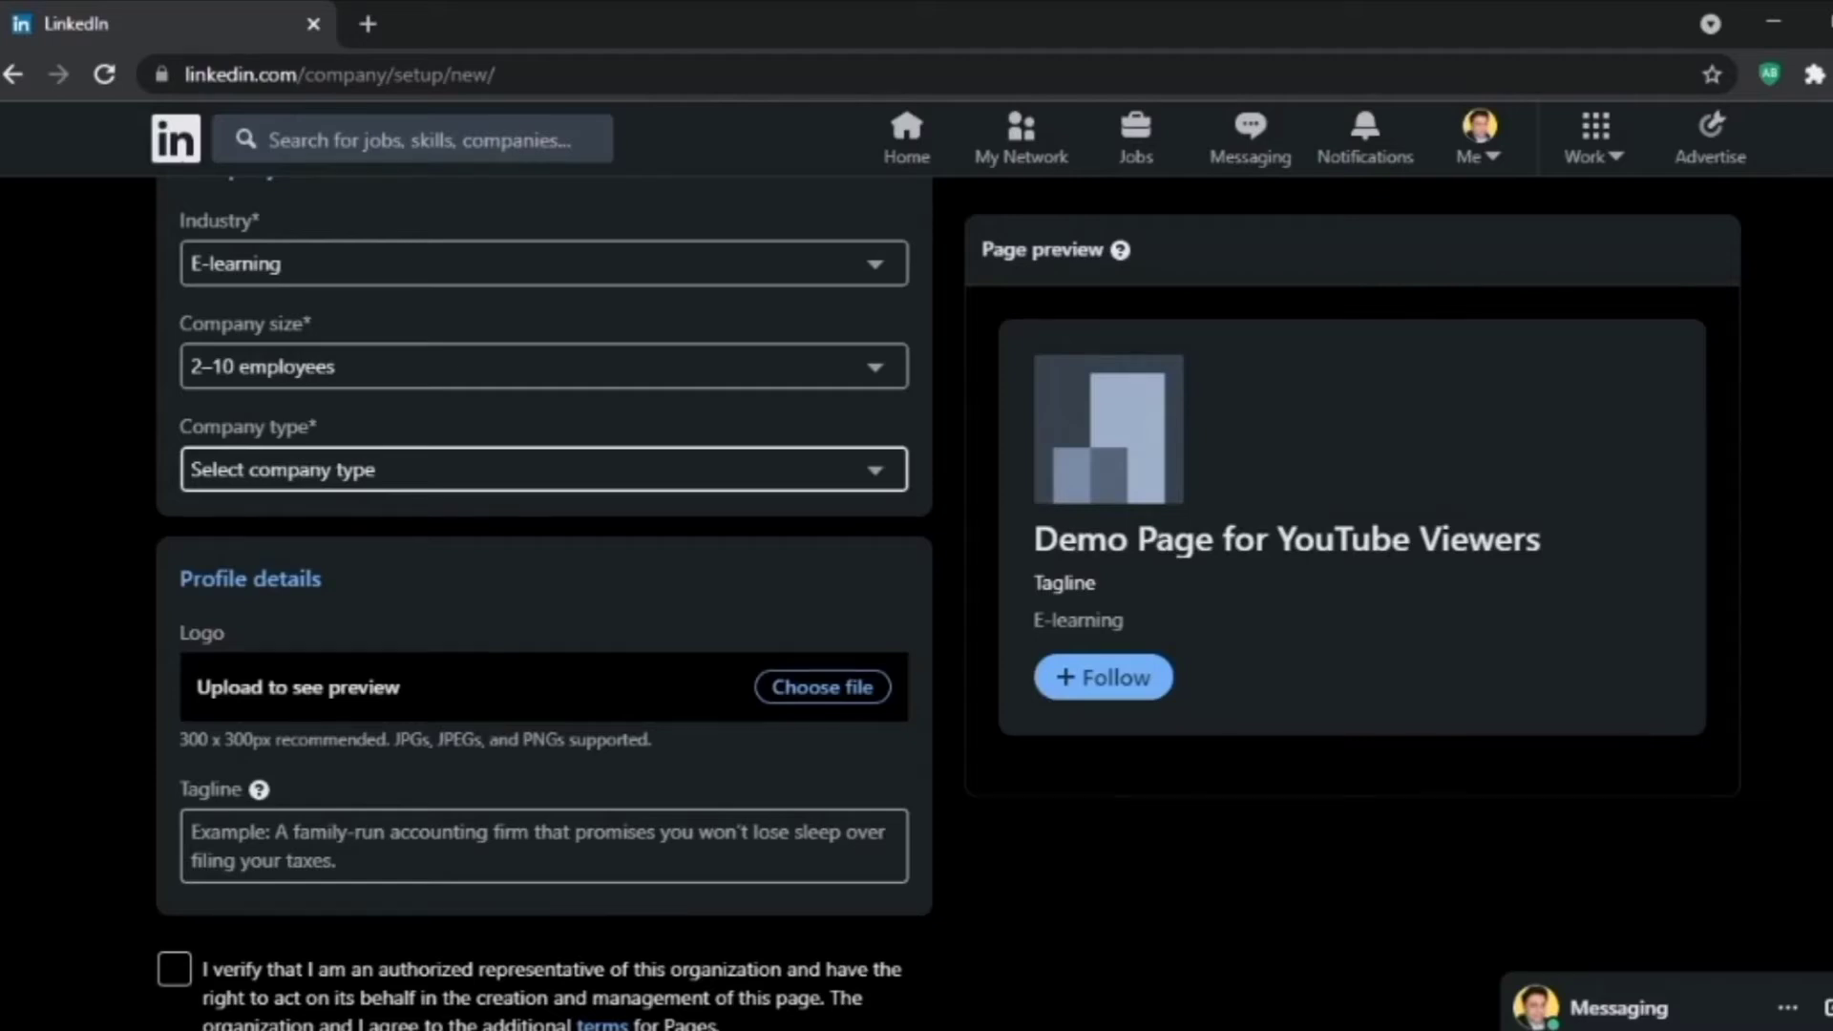
key(Return)
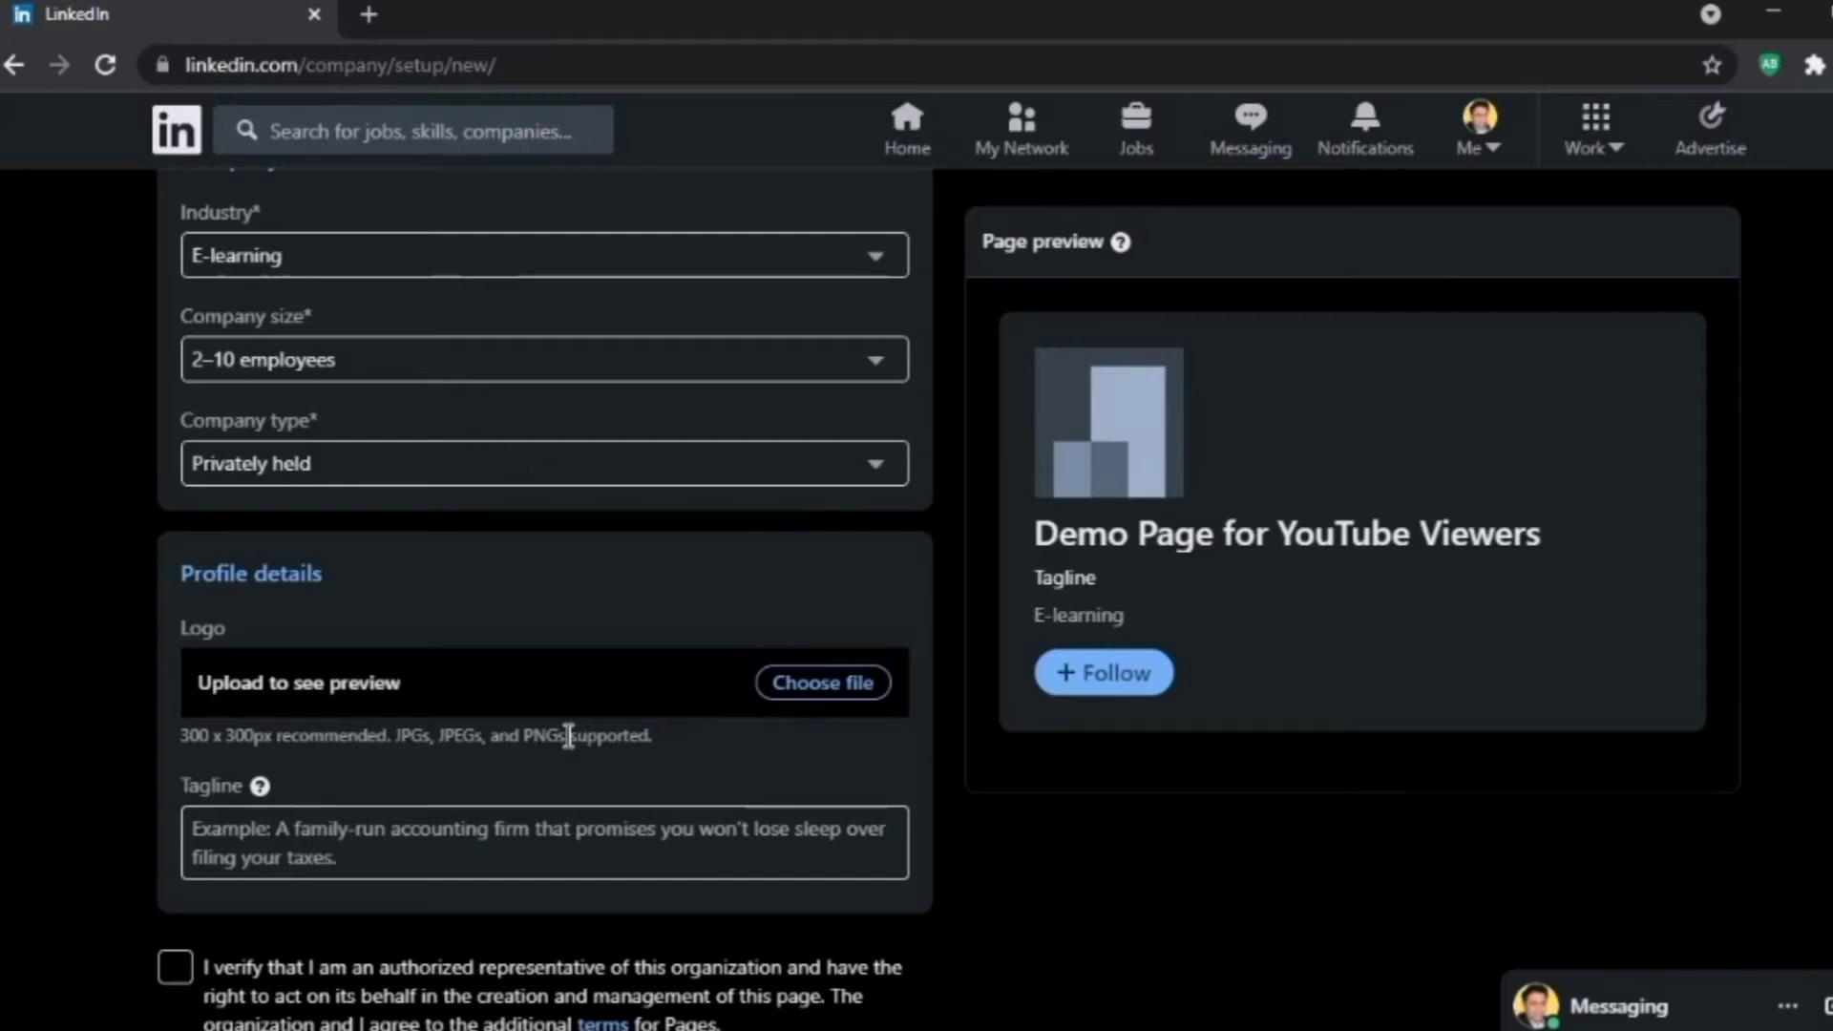
- Upload circle-cropped.png as the logo and set the tagline to "We create Vocational LMS courses and YouTube Videos in the Field of Sales & Marketing."
click(840, 687)
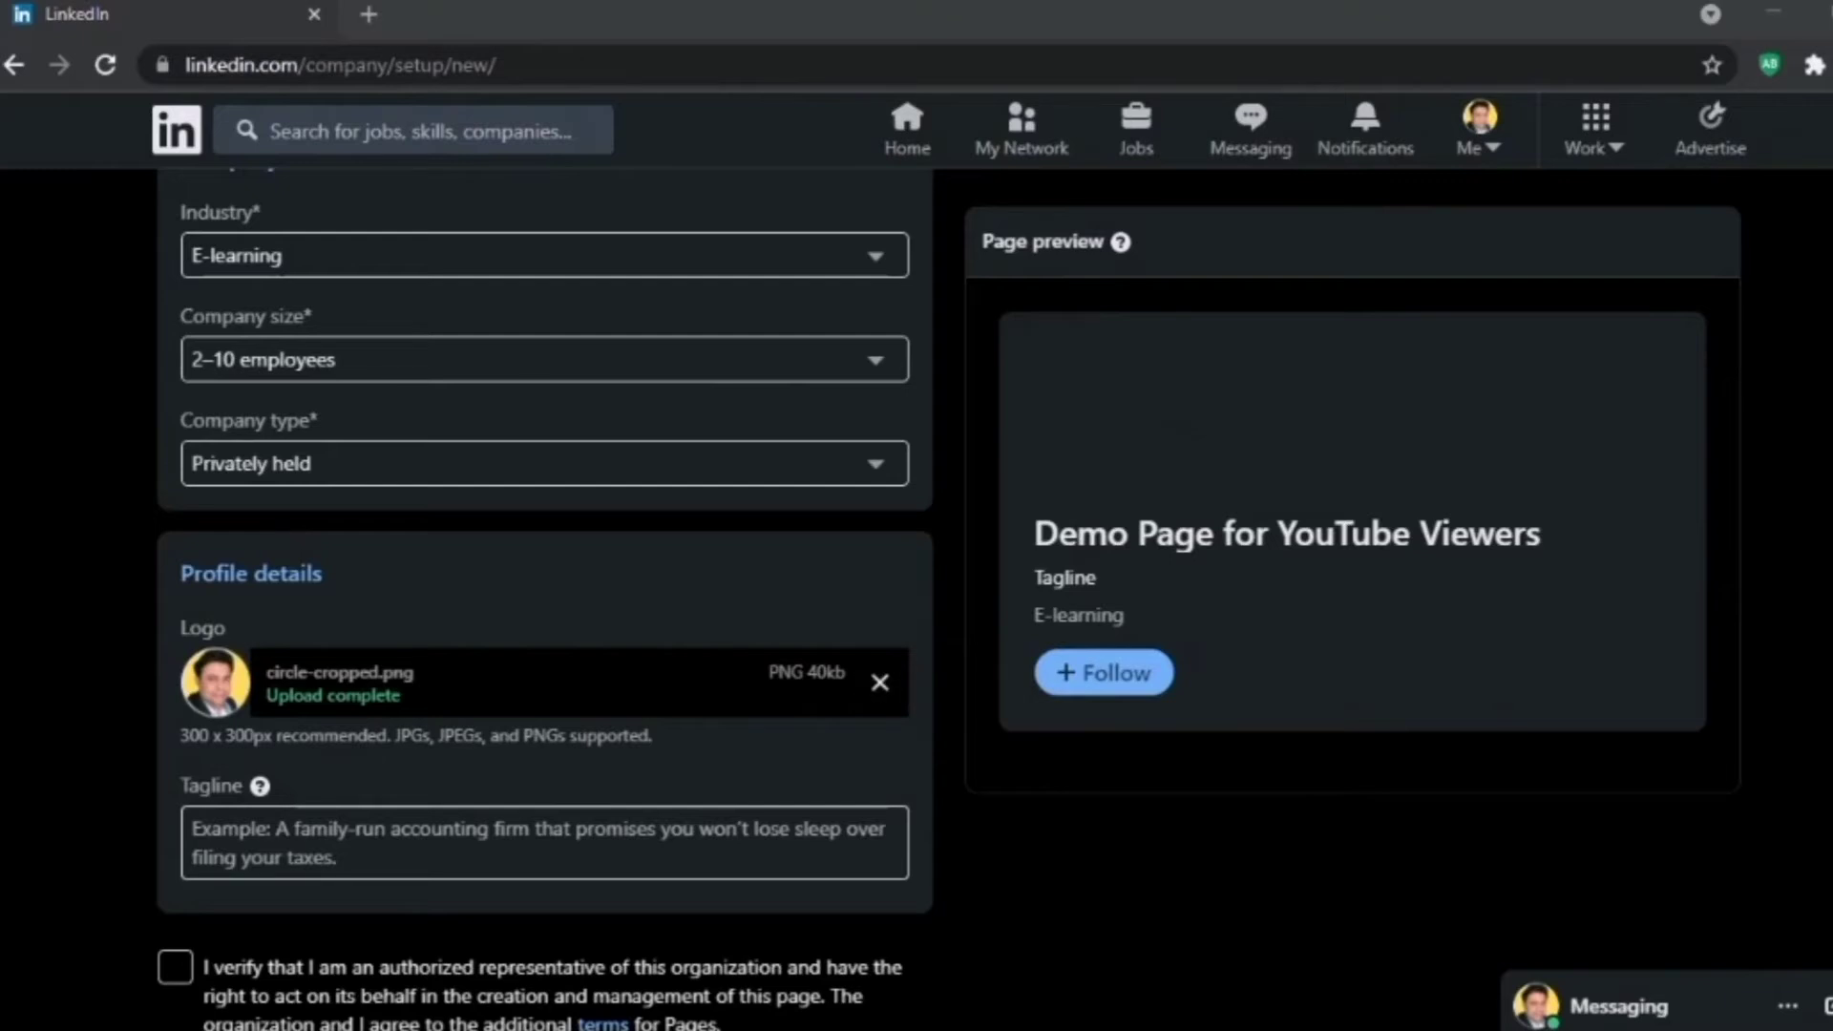
scroll(941, 872, down, 1)
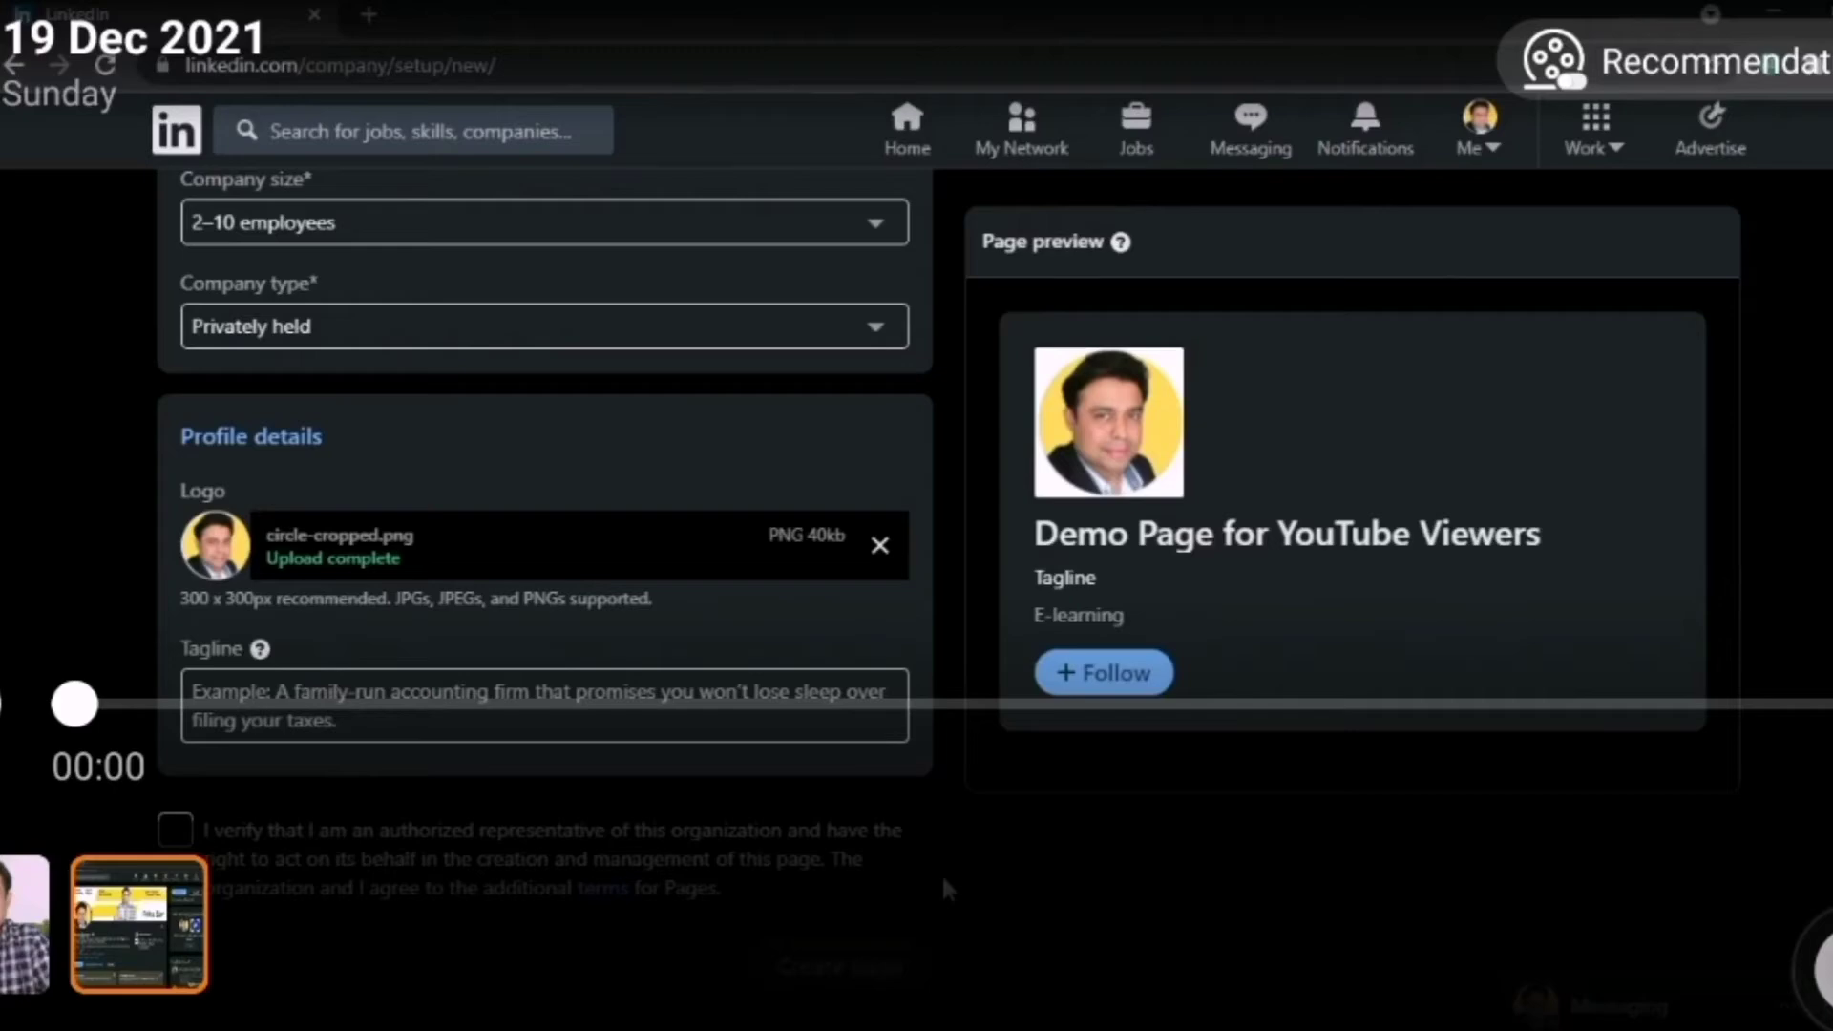
click(258, 648)
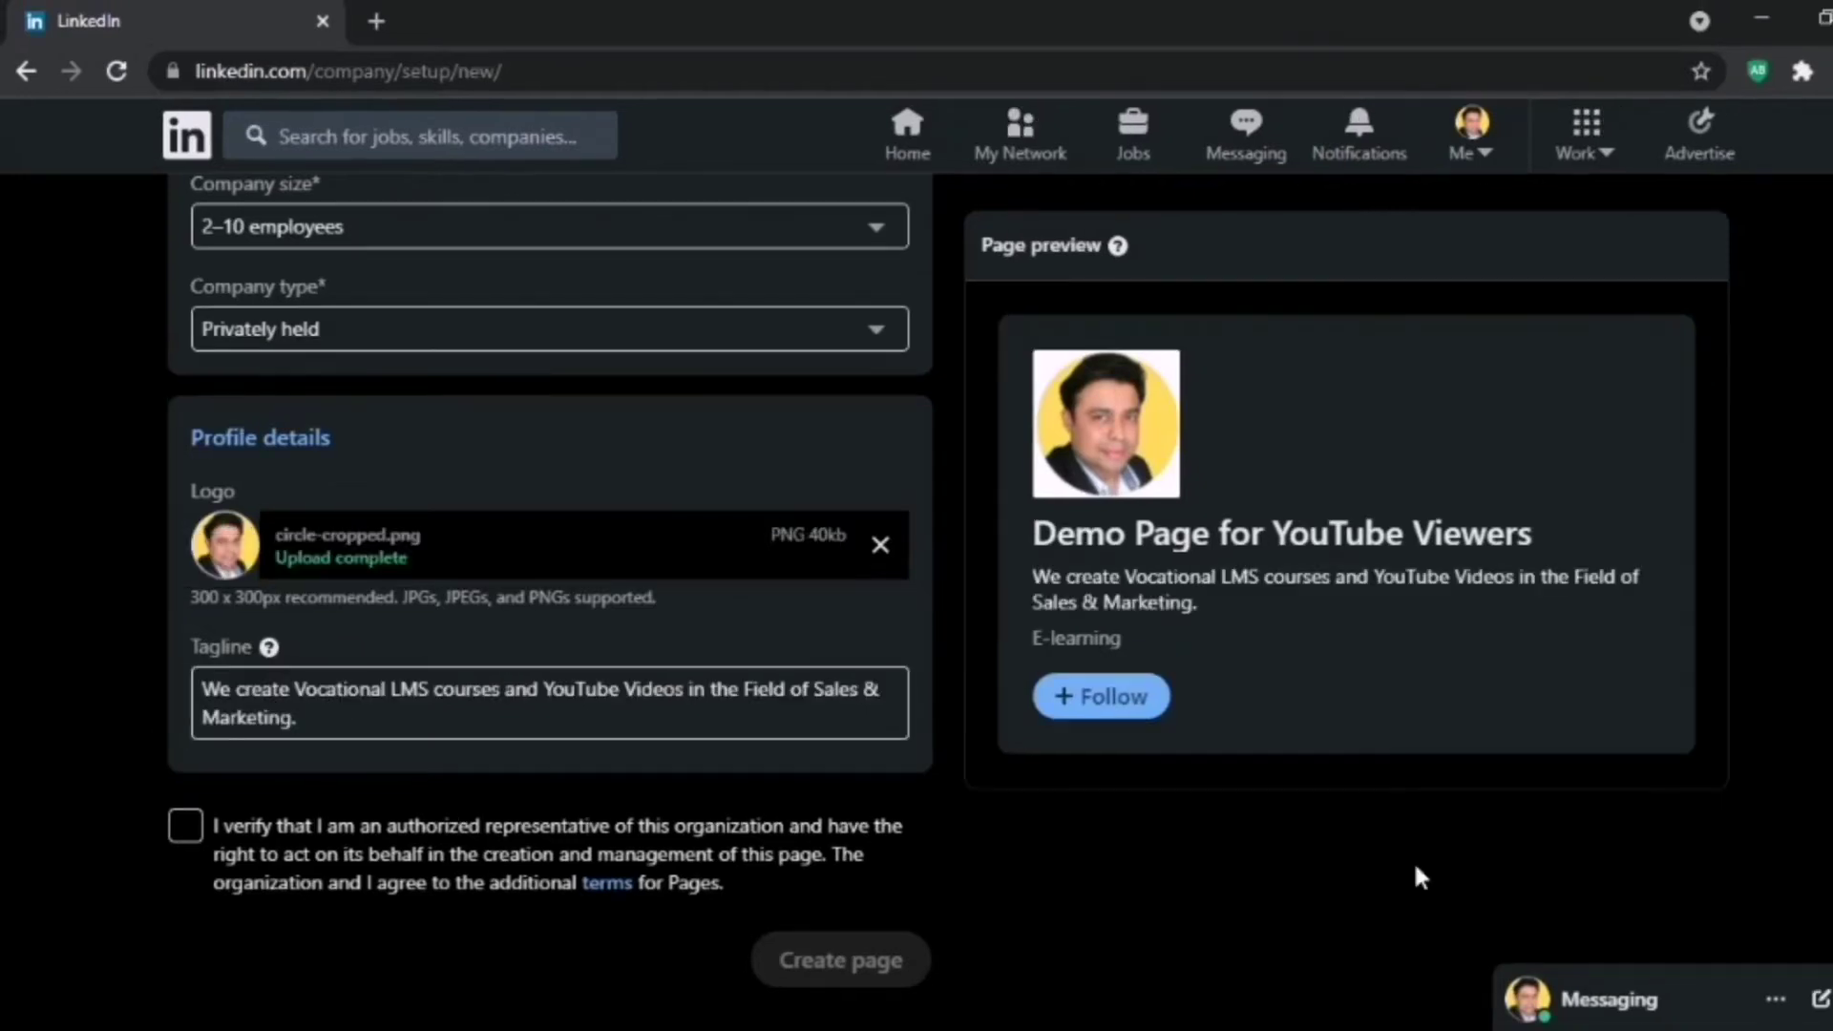
- Verify being an authorized representative of the organization, check the filled-in details and create the page
click(186, 823)
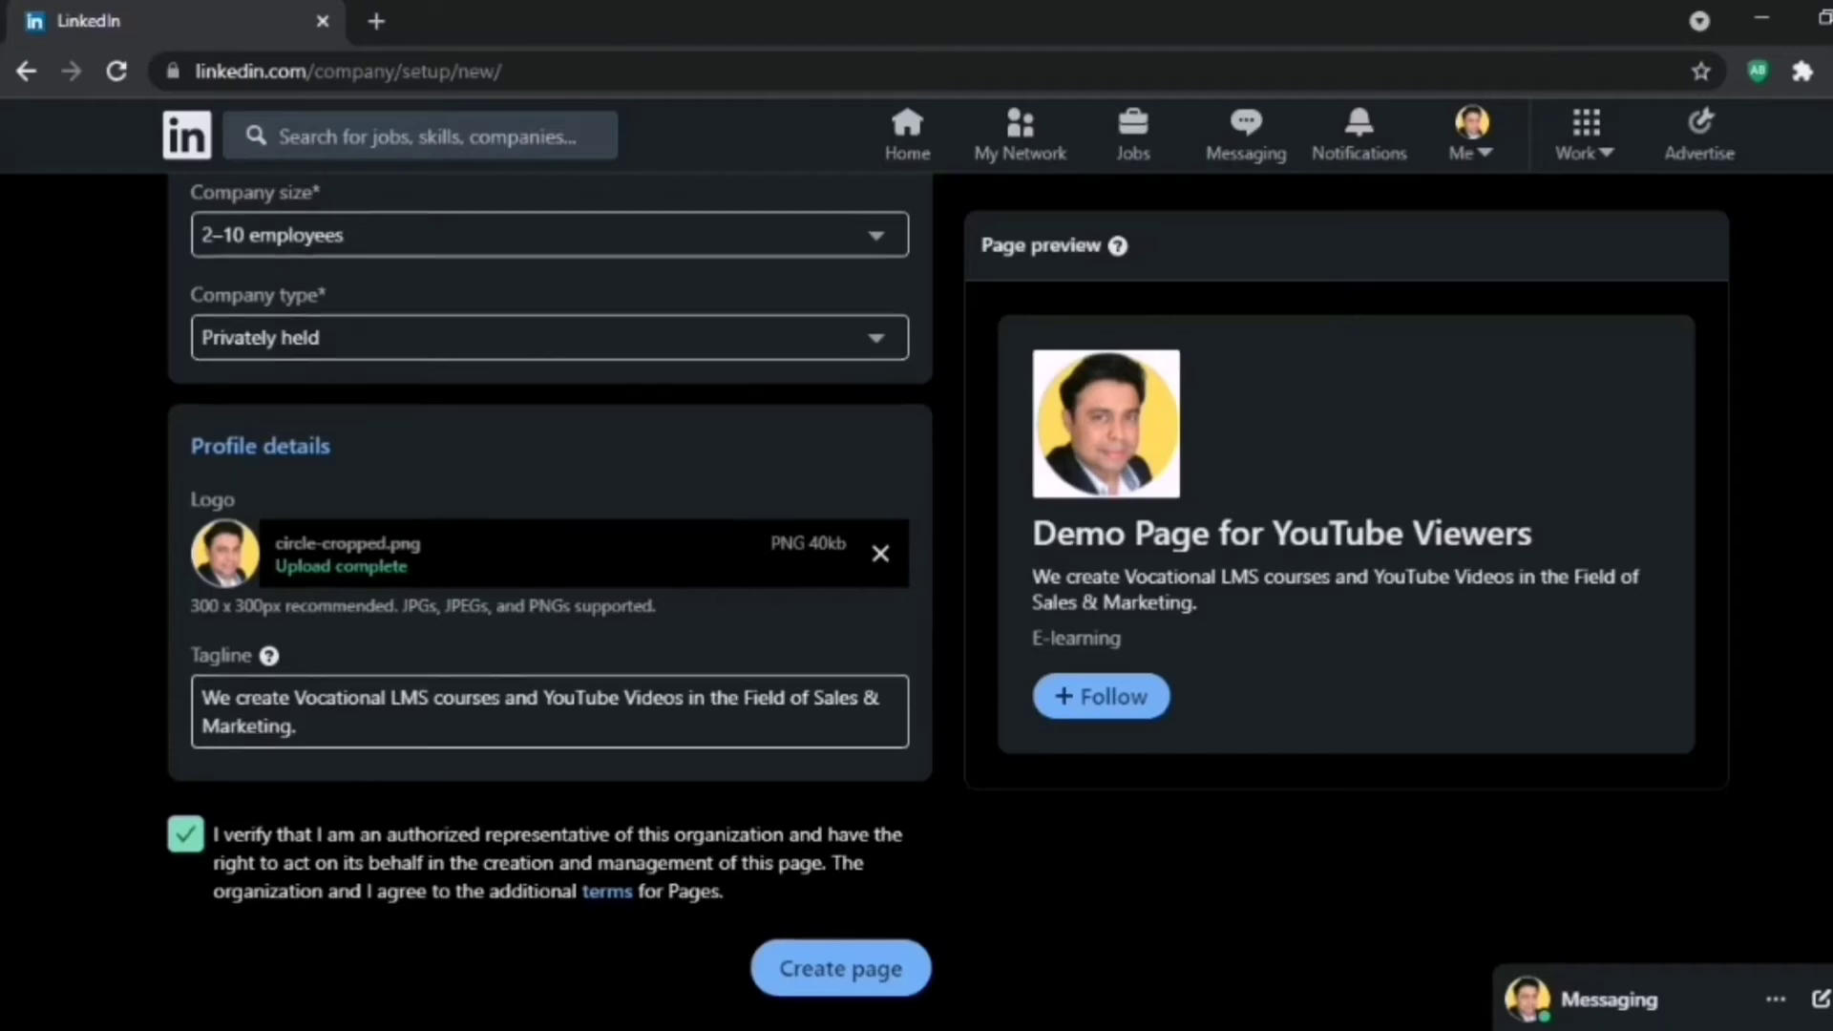
scroll(549, 602, up, 3)
scroll(550, 601, down, 2)
scroll(550, 602, down, 1)
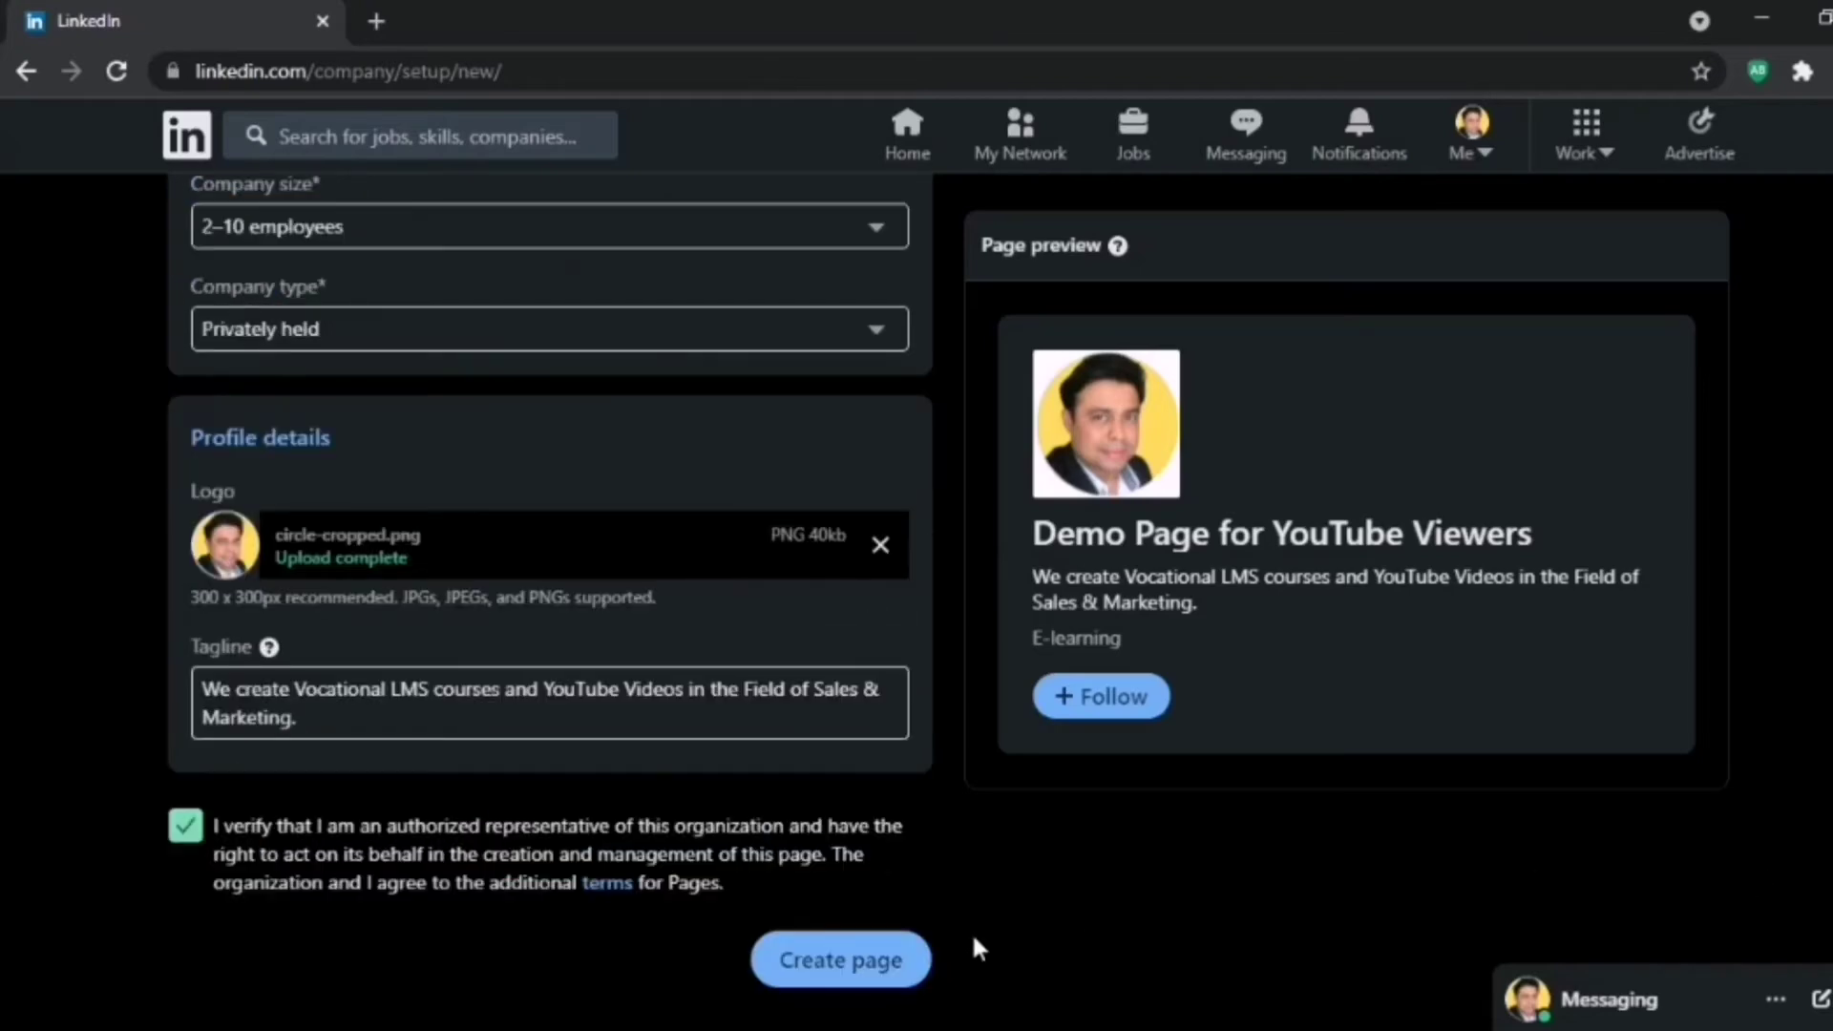
click(895, 957)
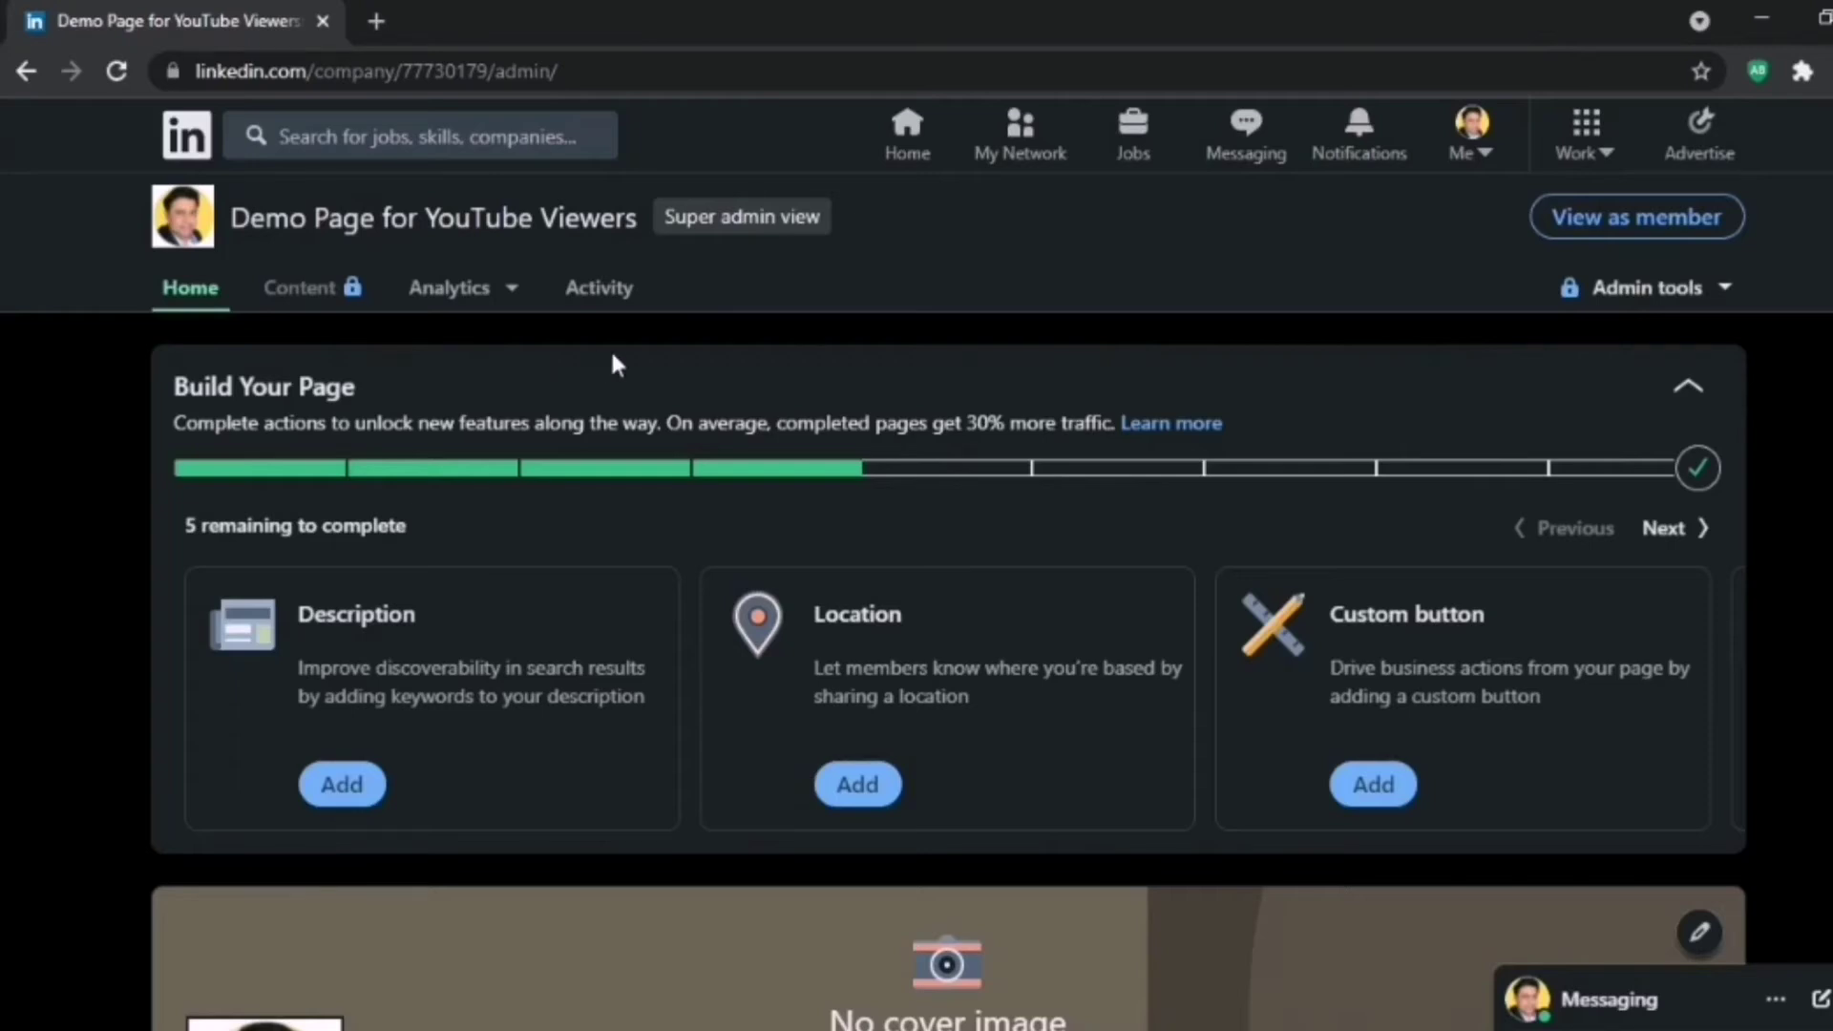
- Review the Build Your Page suggestions and the rest of the new page's admin home
drag(671, 426, 1114, 425)
click(1422, 439)
click(1663, 527)
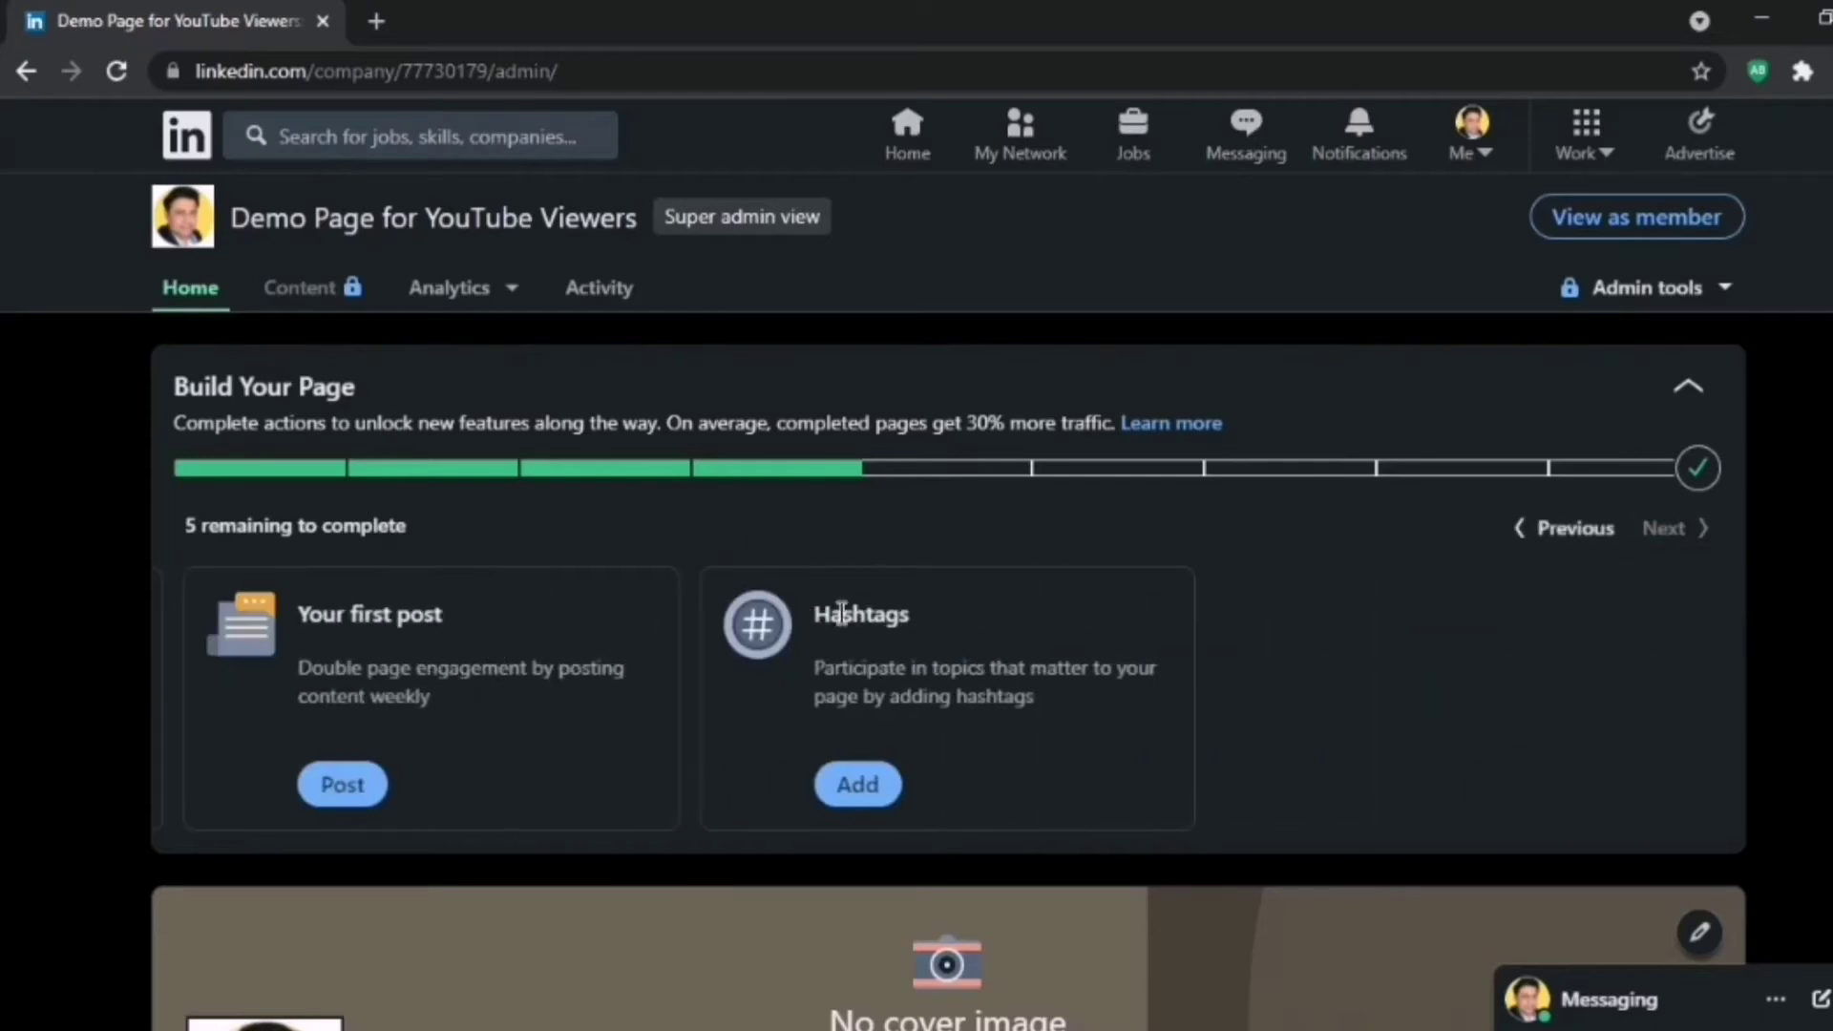
click(1539, 528)
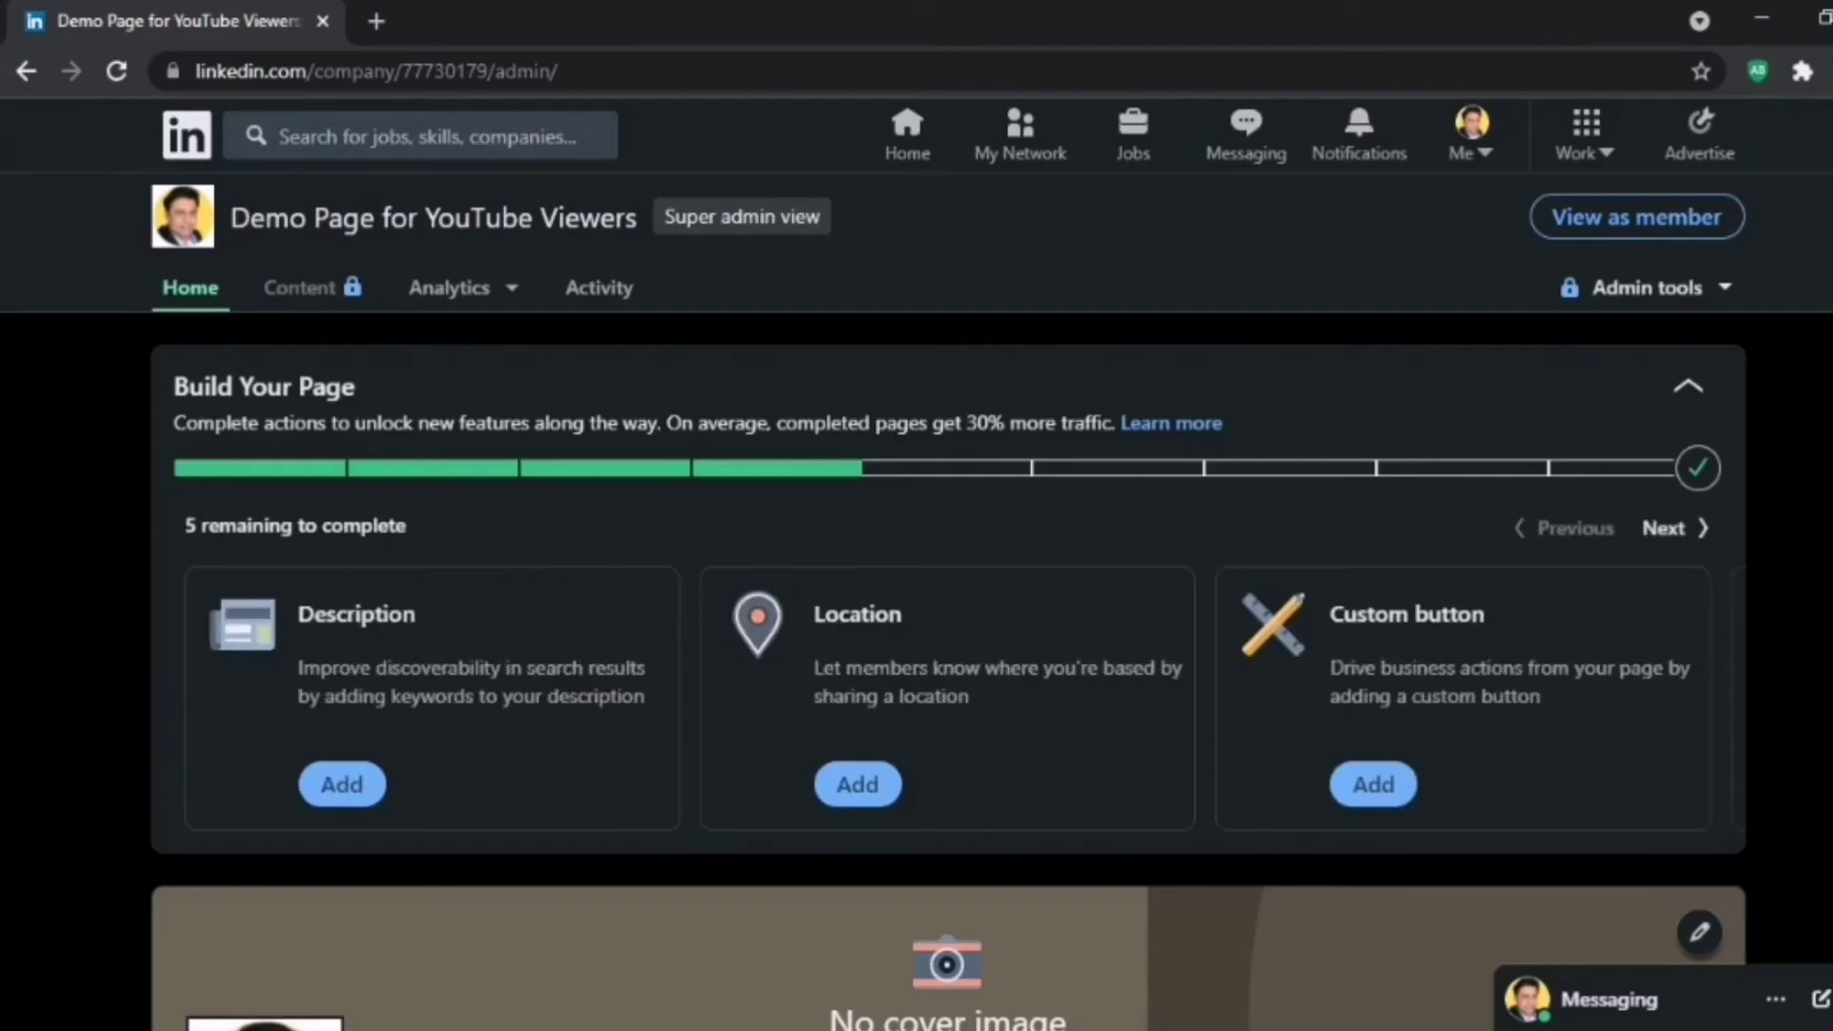
scroll(948, 668, down, 5)
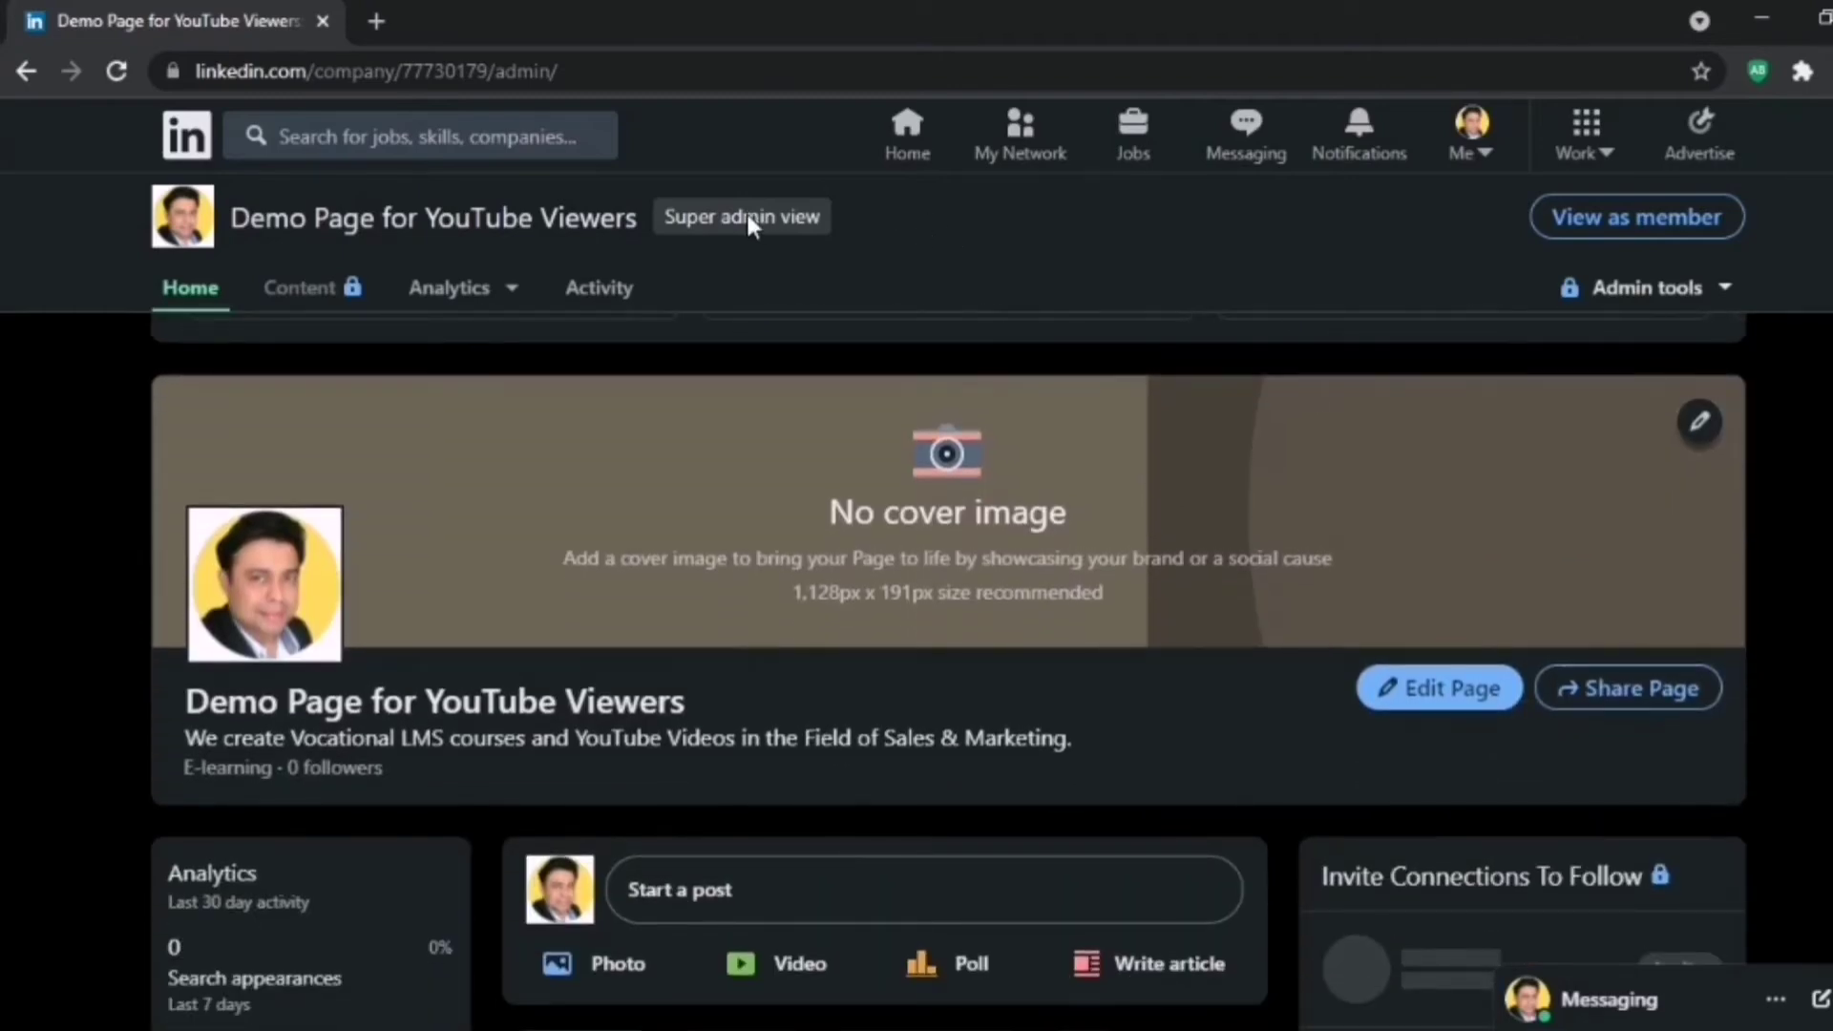
scroll(948, 668, down, 3)
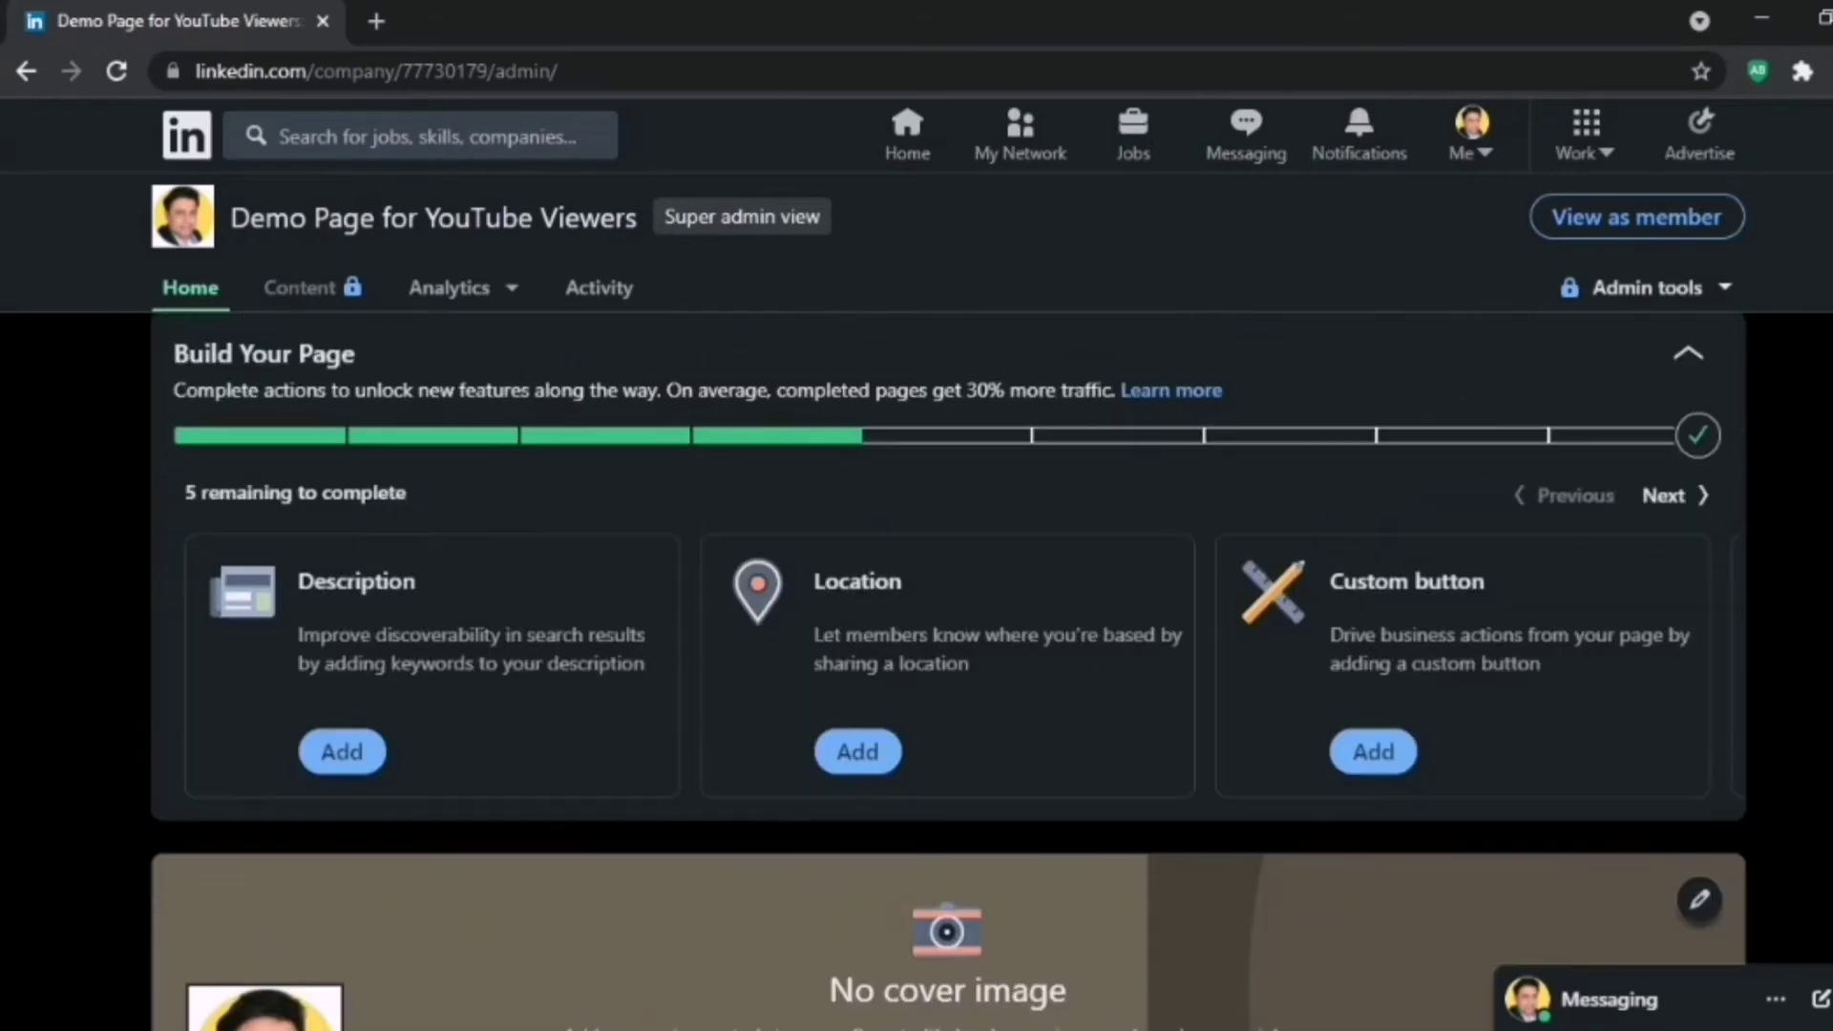
- Set the page description to "We create and curate Courses in Sales & Marketing for young professionals so that they can become sales ninjas in their profession."
click(342, 756)
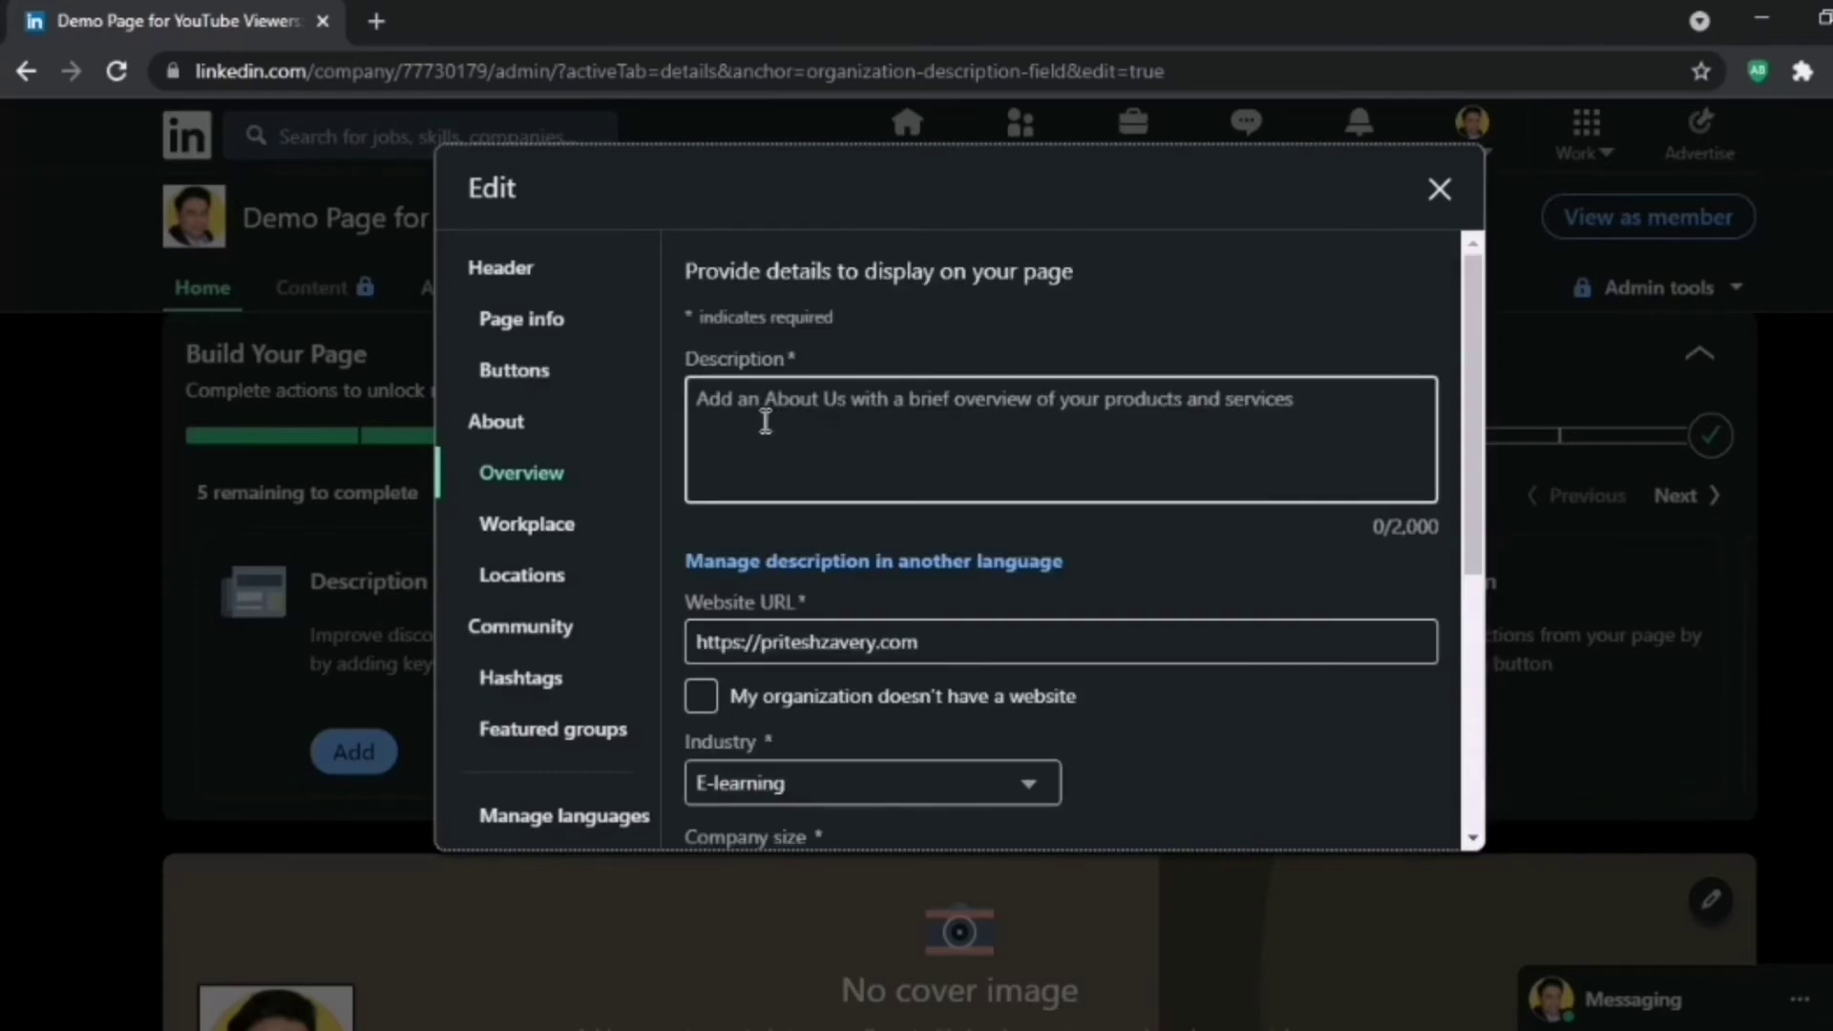
click(840, 413)
text(We create and curate Courses in Sales & Marketing for young professionals so that they can become sales ninjas in their profession.)
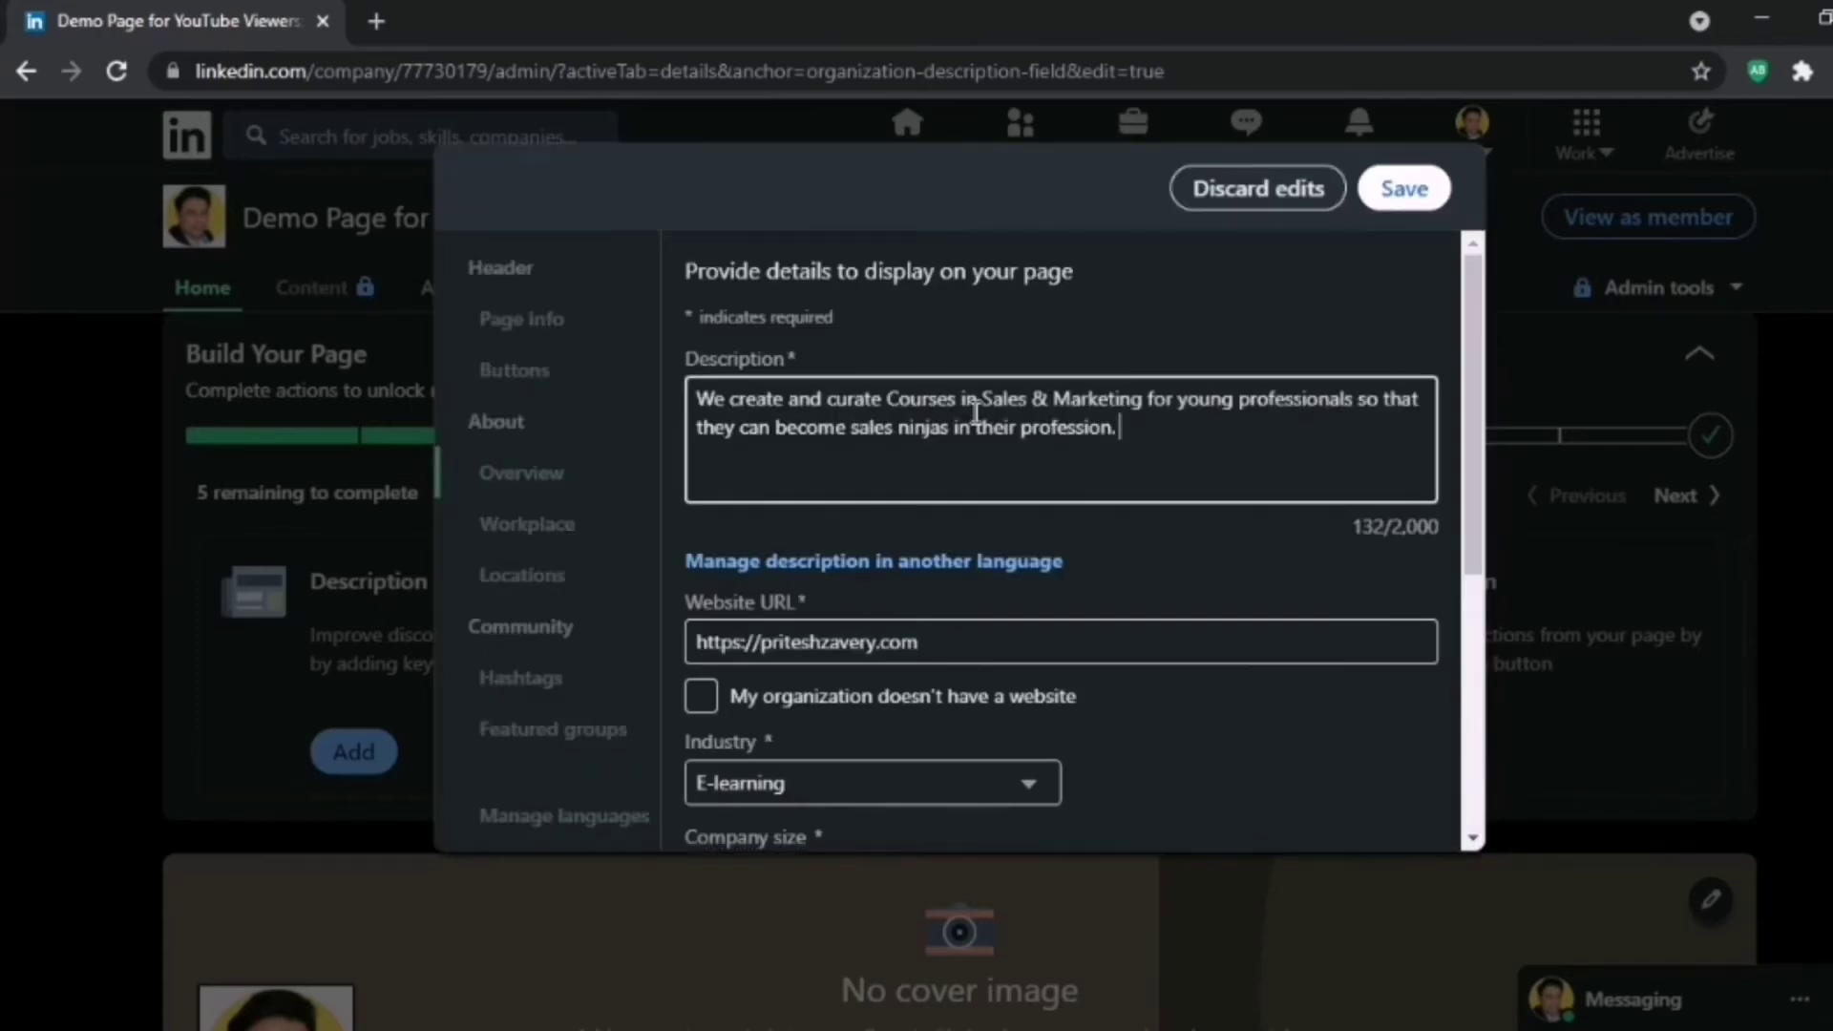
- Check the remaining overview details and set the year founded to 2022
drag(1477, 426, 1474, 495)
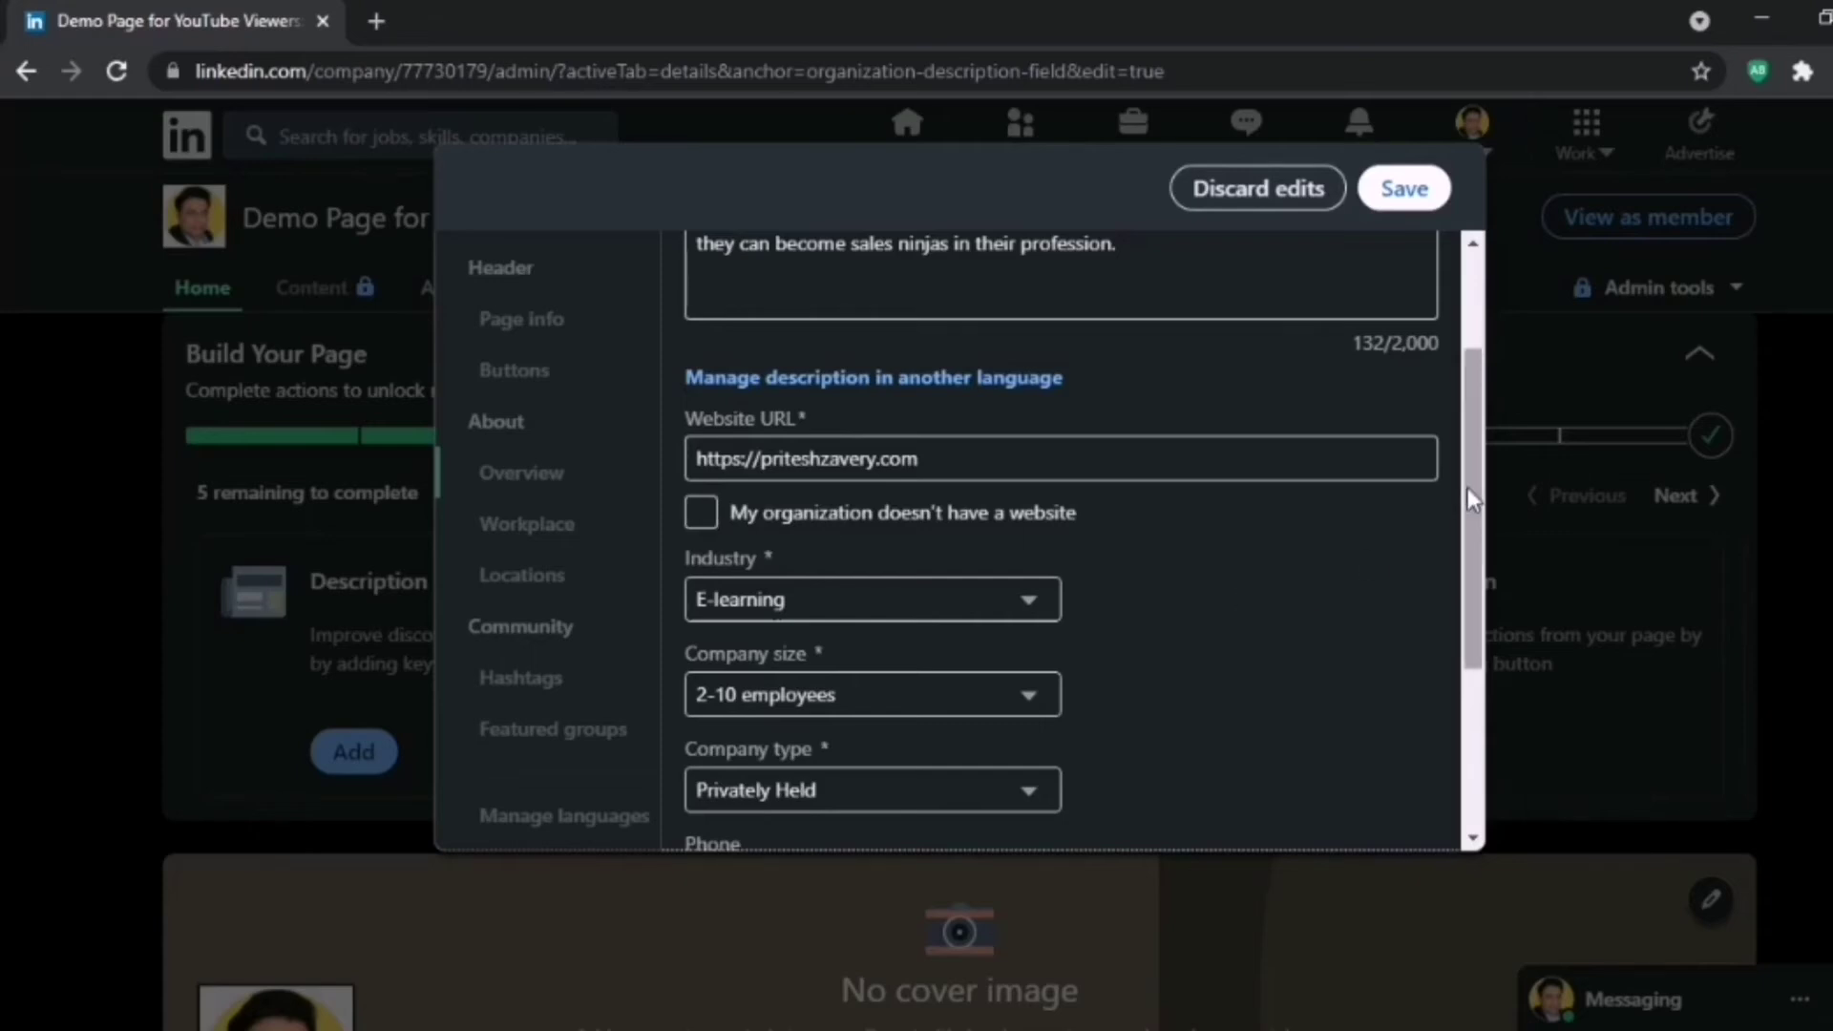
drag(1468, 489, 1468, 677)
key(Tab)
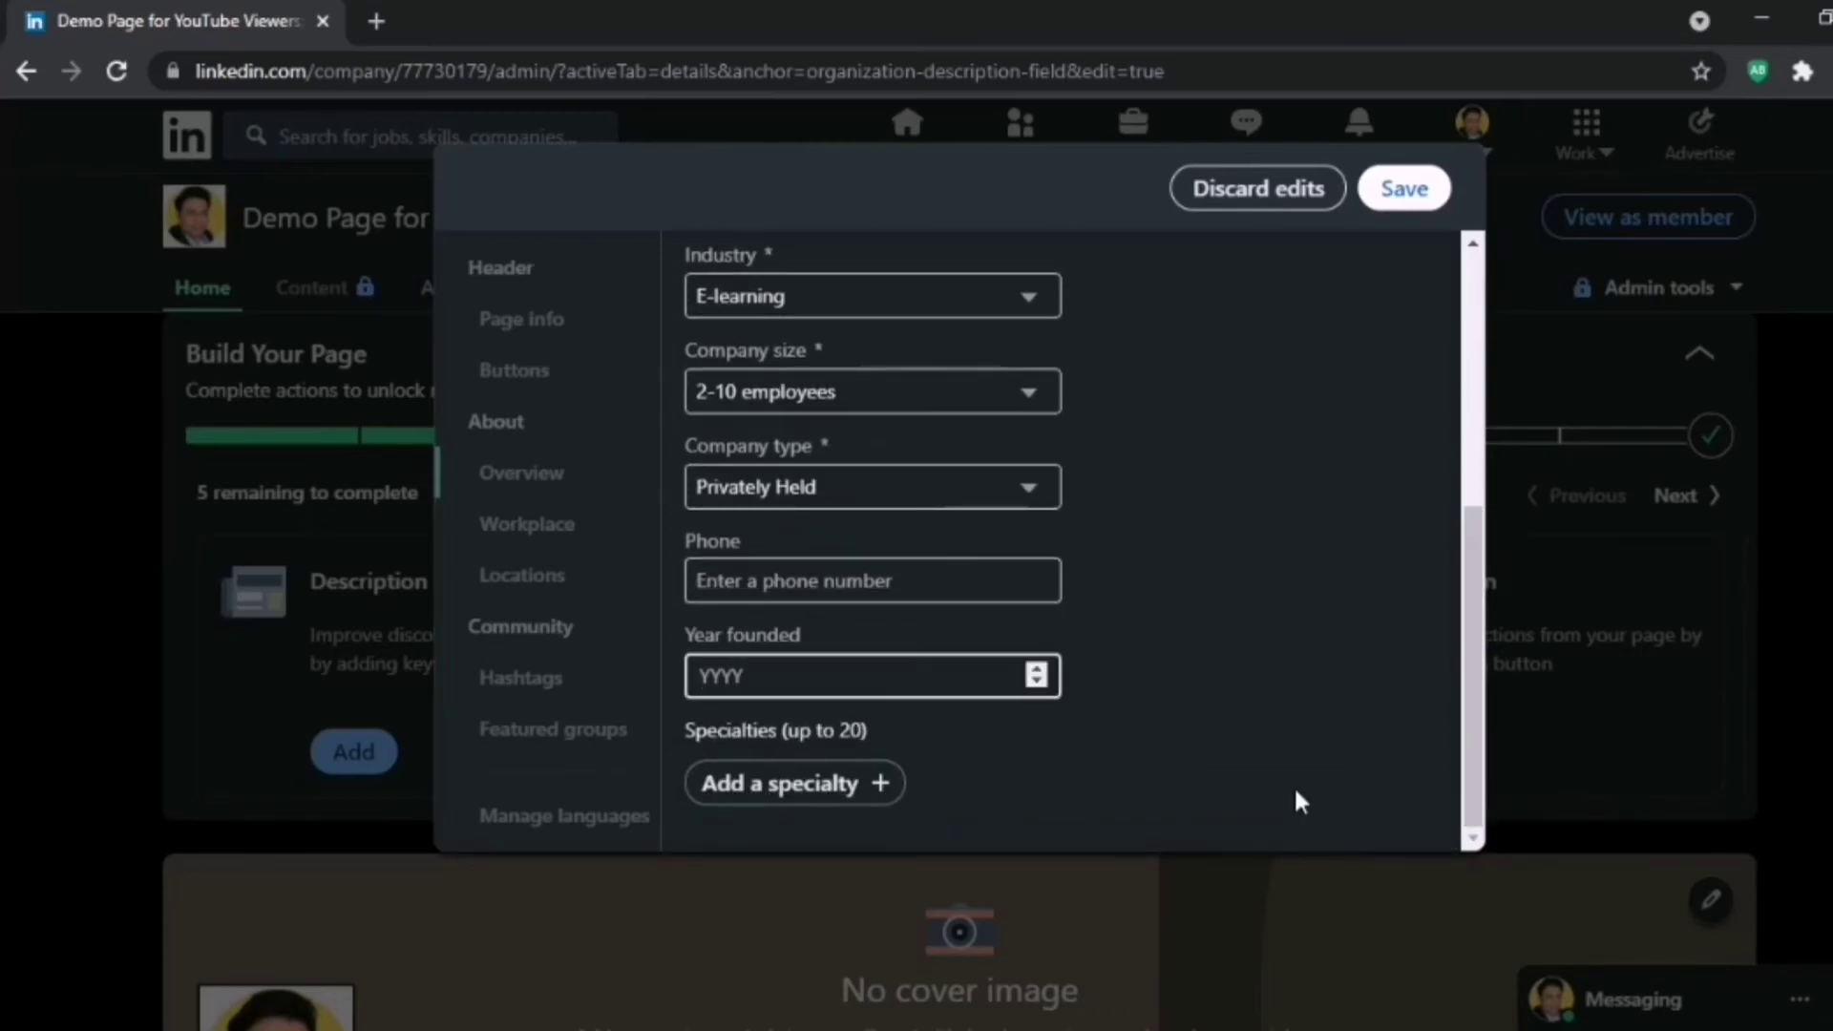
text(2022)
click(1295, 792)
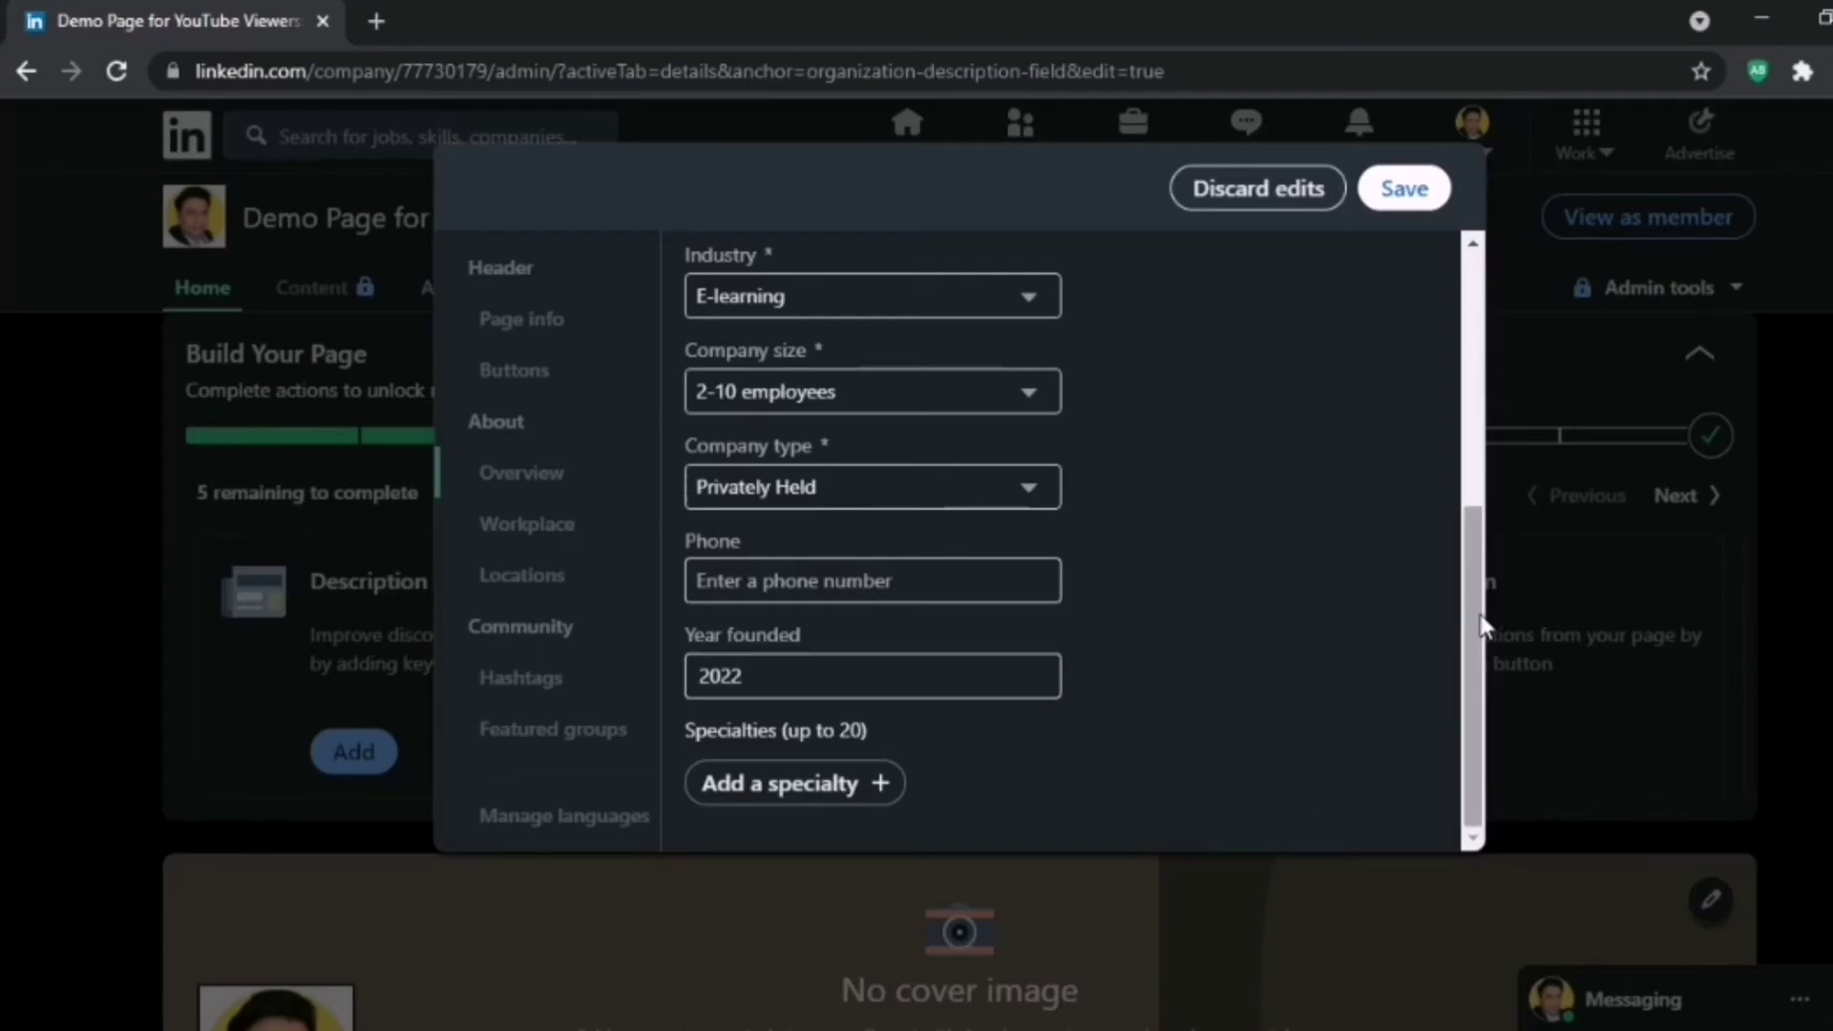
- Add the specialties Online Courses, Sales & Marketing, Sales Coaching and Corporate Sales Training, and save the overview details
click(780, 794)
text(Online Cous)
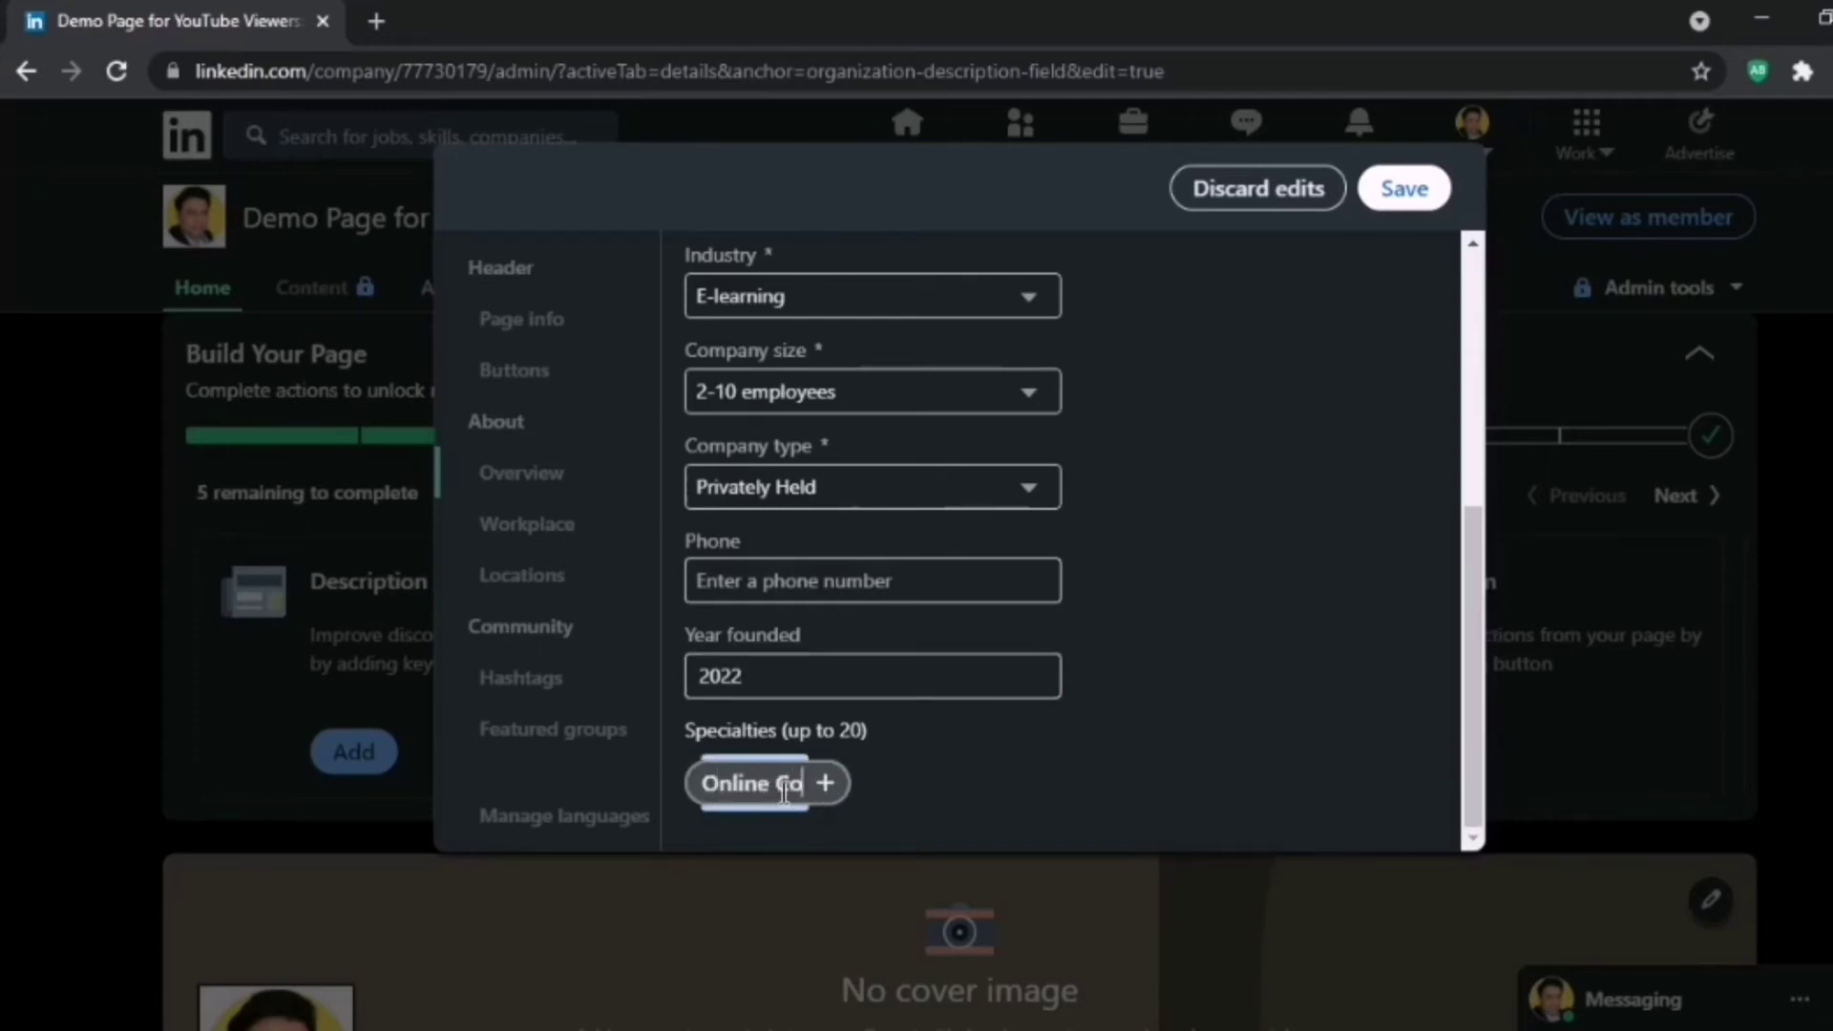
text(es,Sales & Marketing)
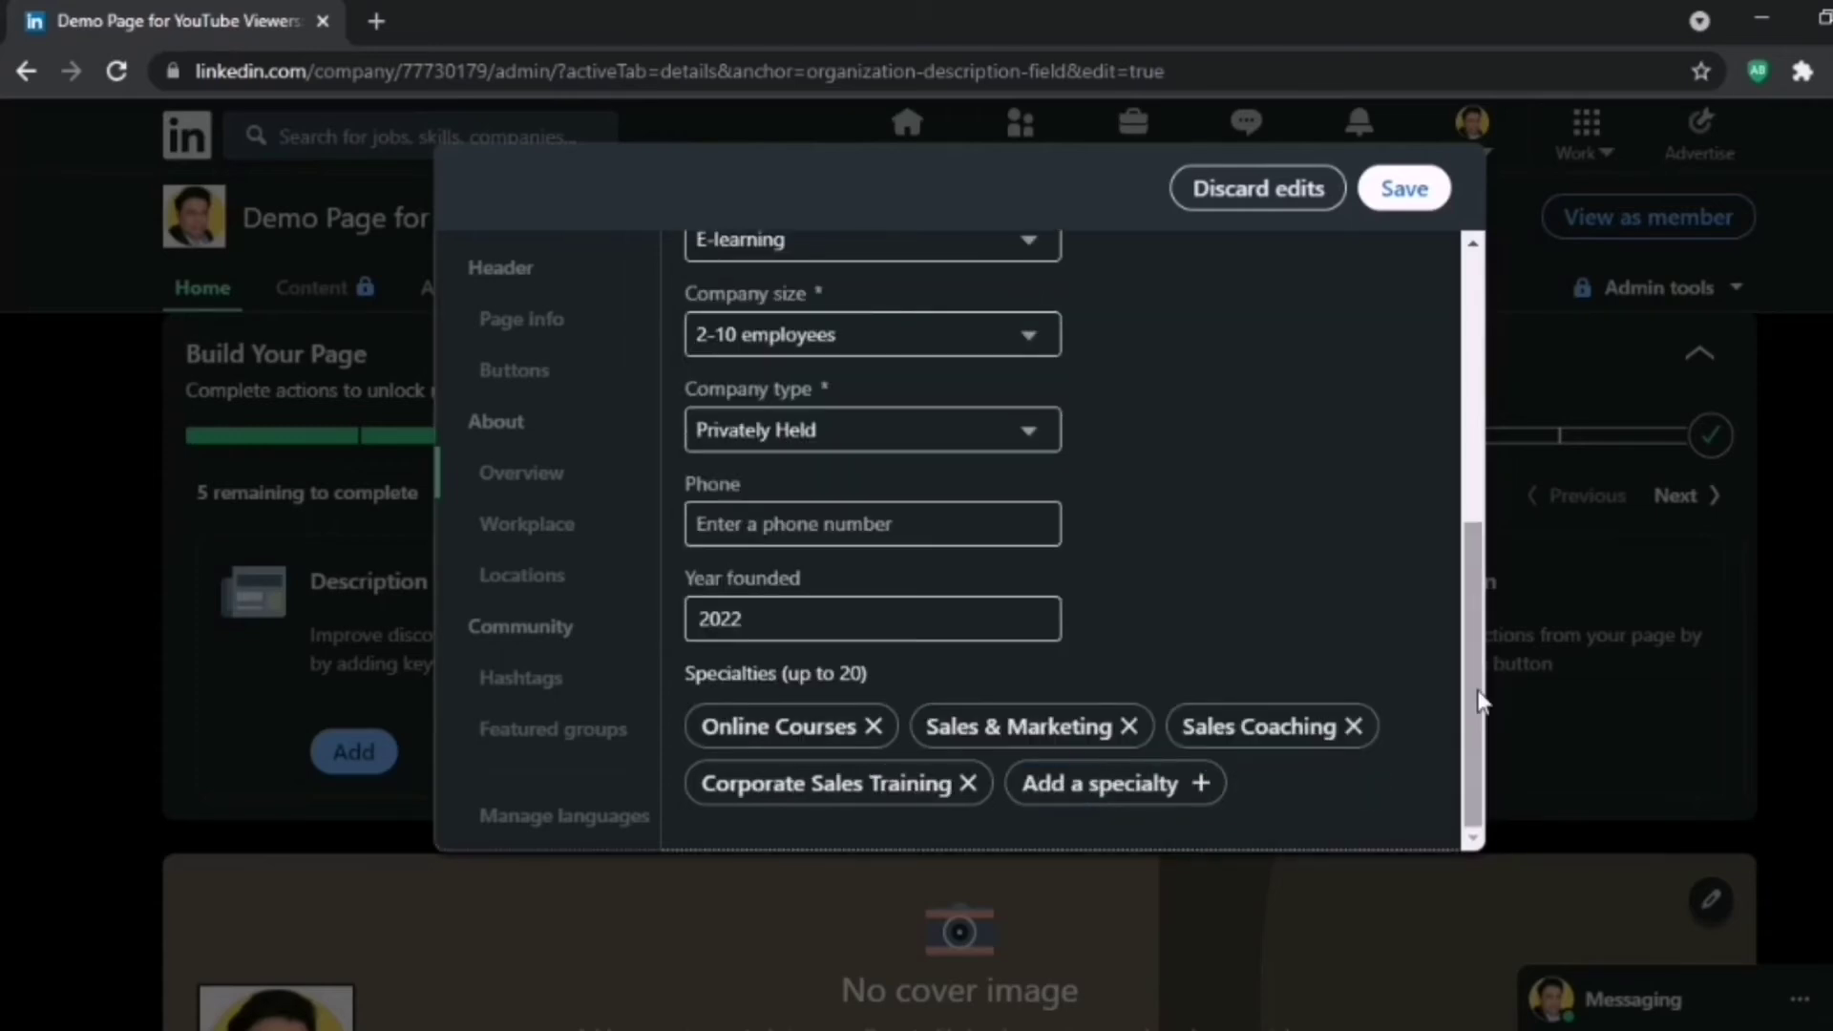
drag(1478, 701, 1524, 327)
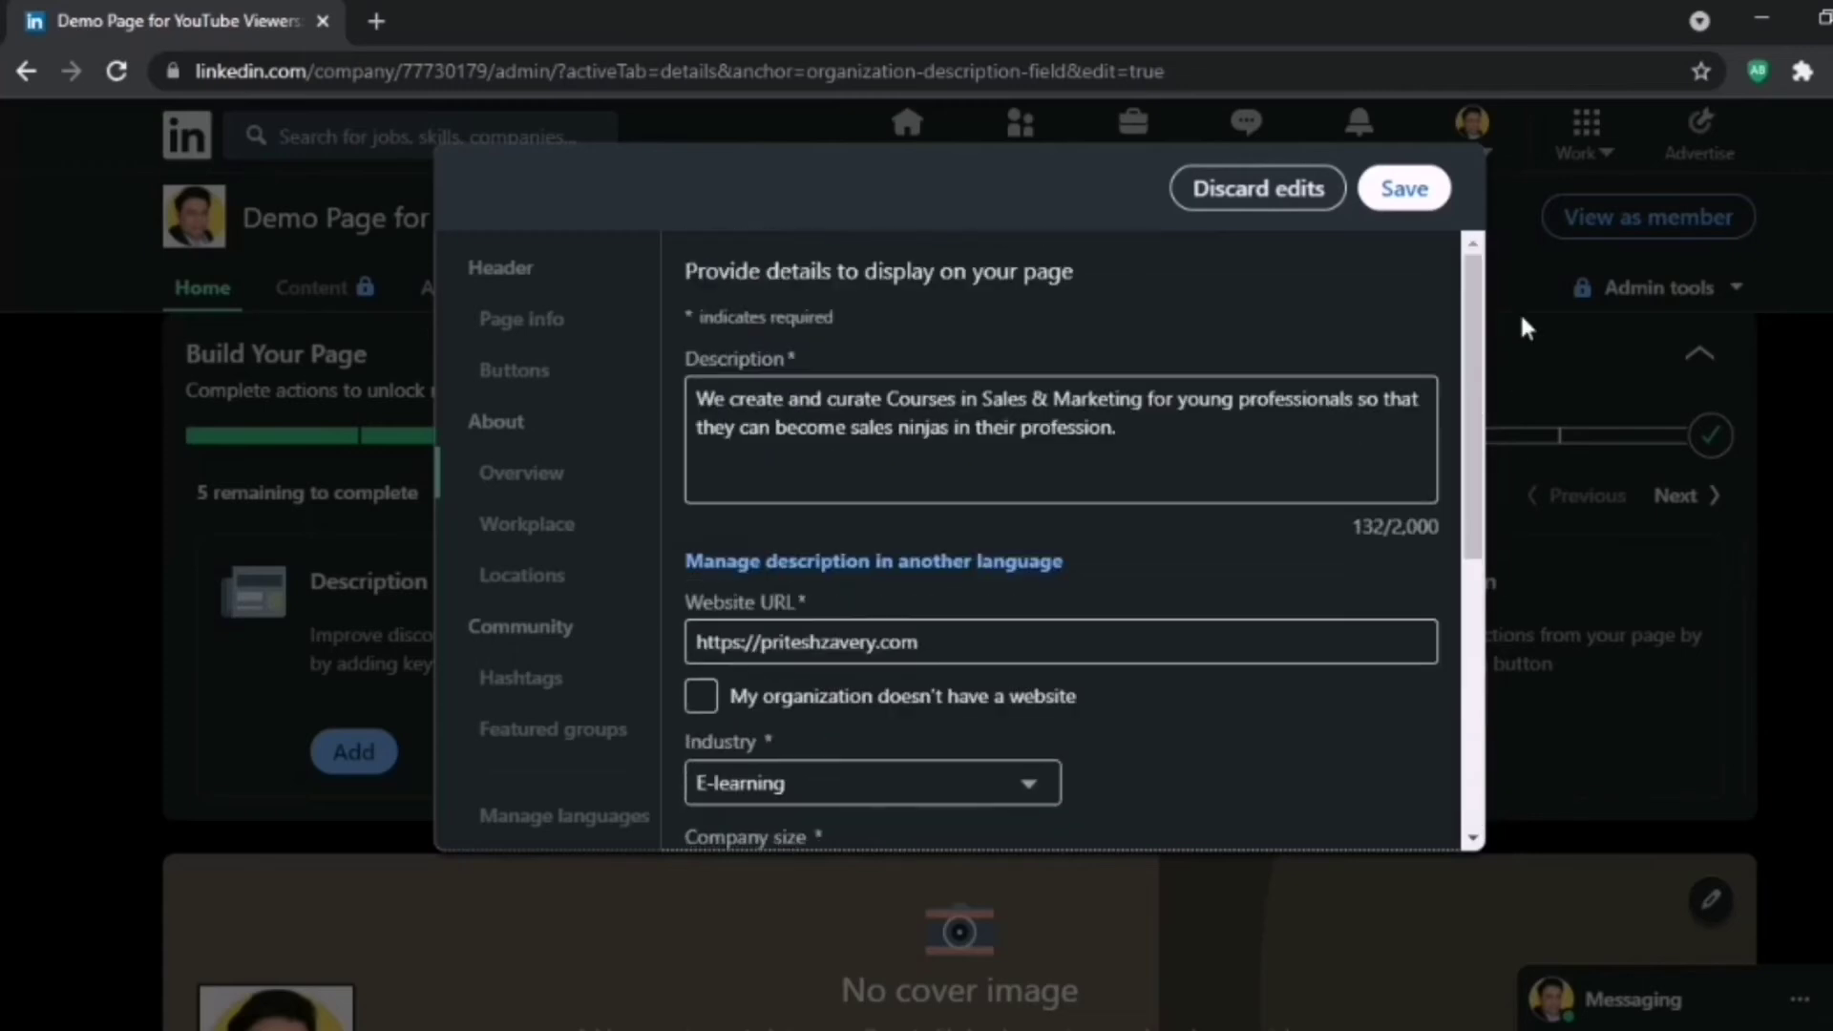
click(1403, 186)
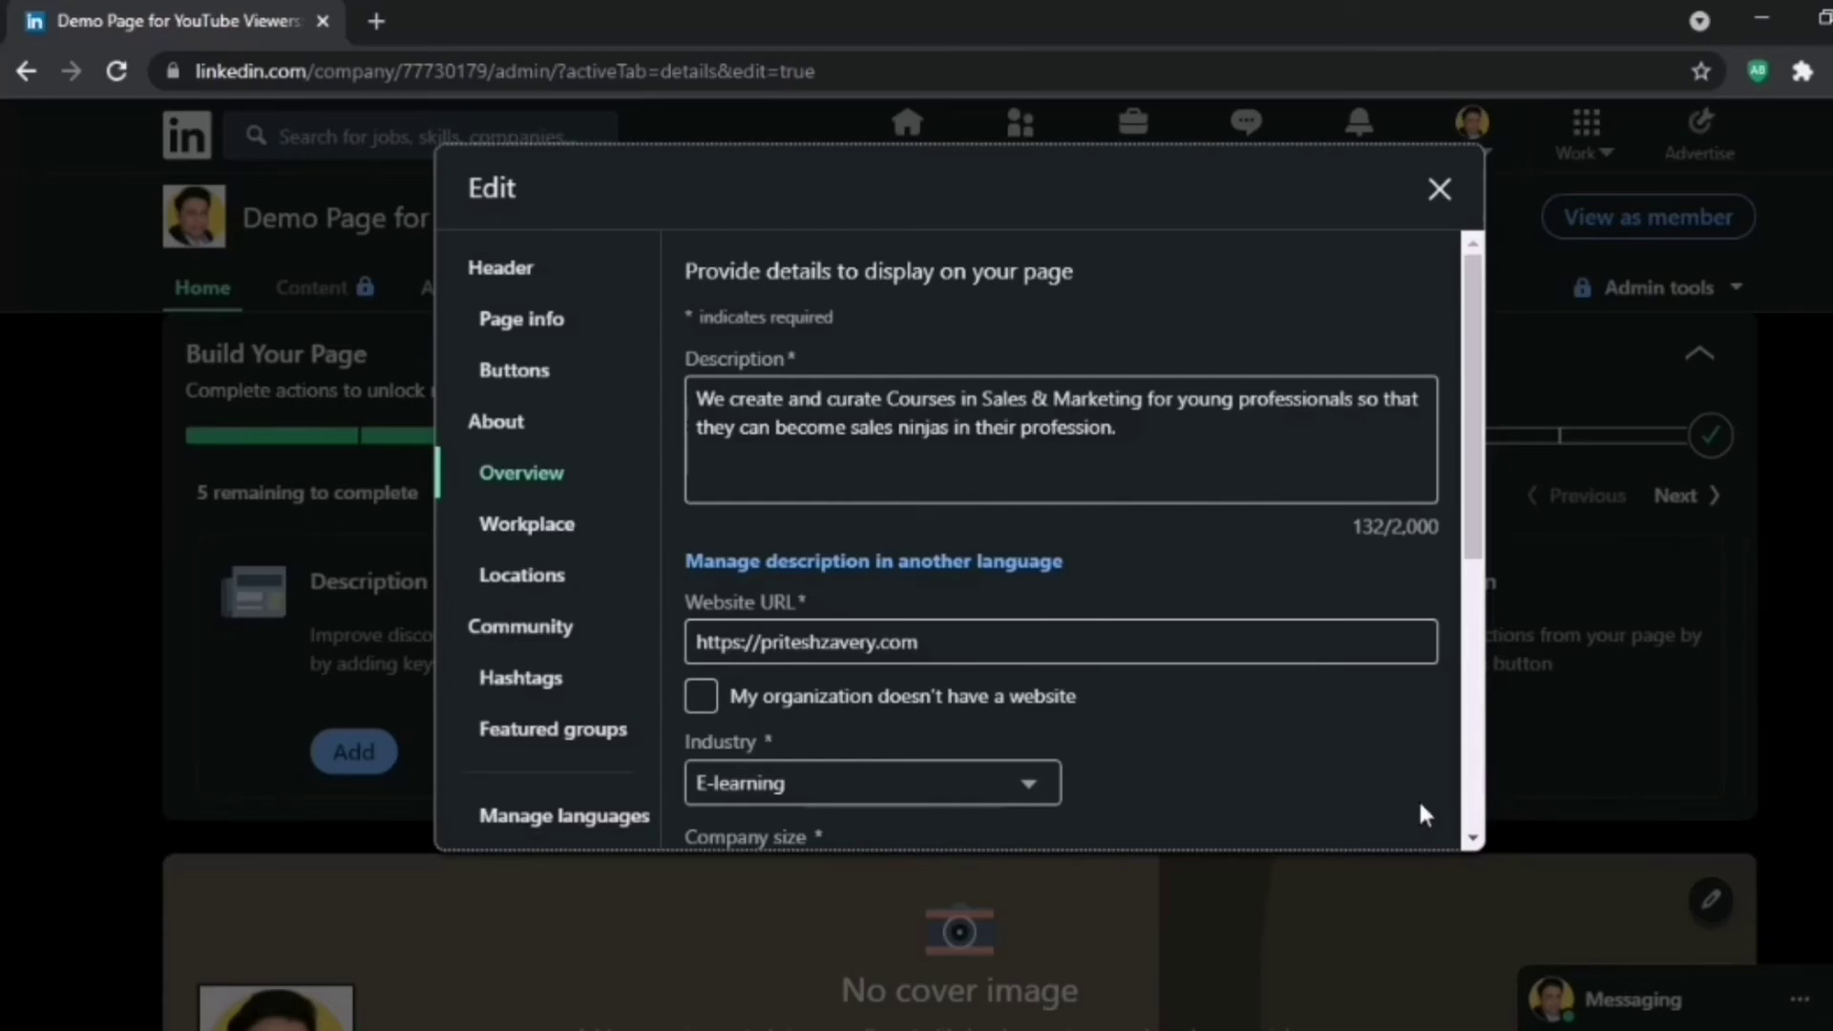
- Try the page's custom button with the names Visit website and Register, and check the button preview
click(506, 371)
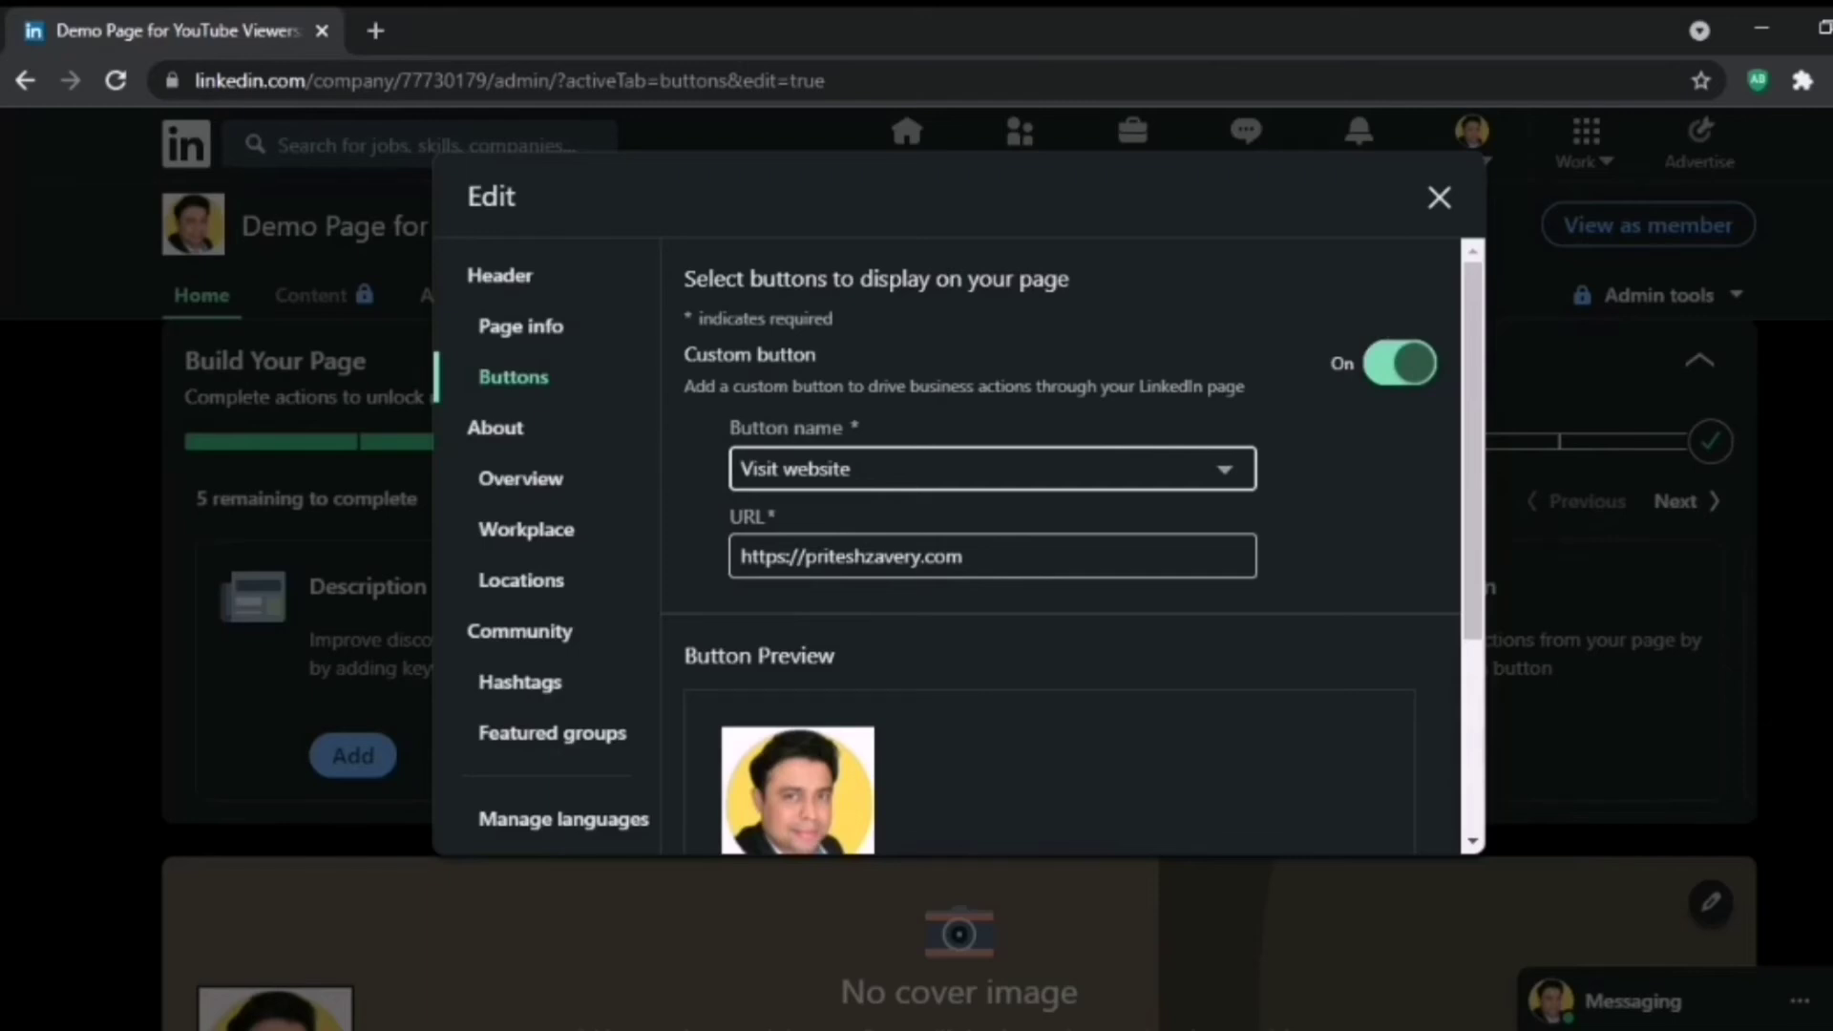
scroll(1486, 677, down, 3)
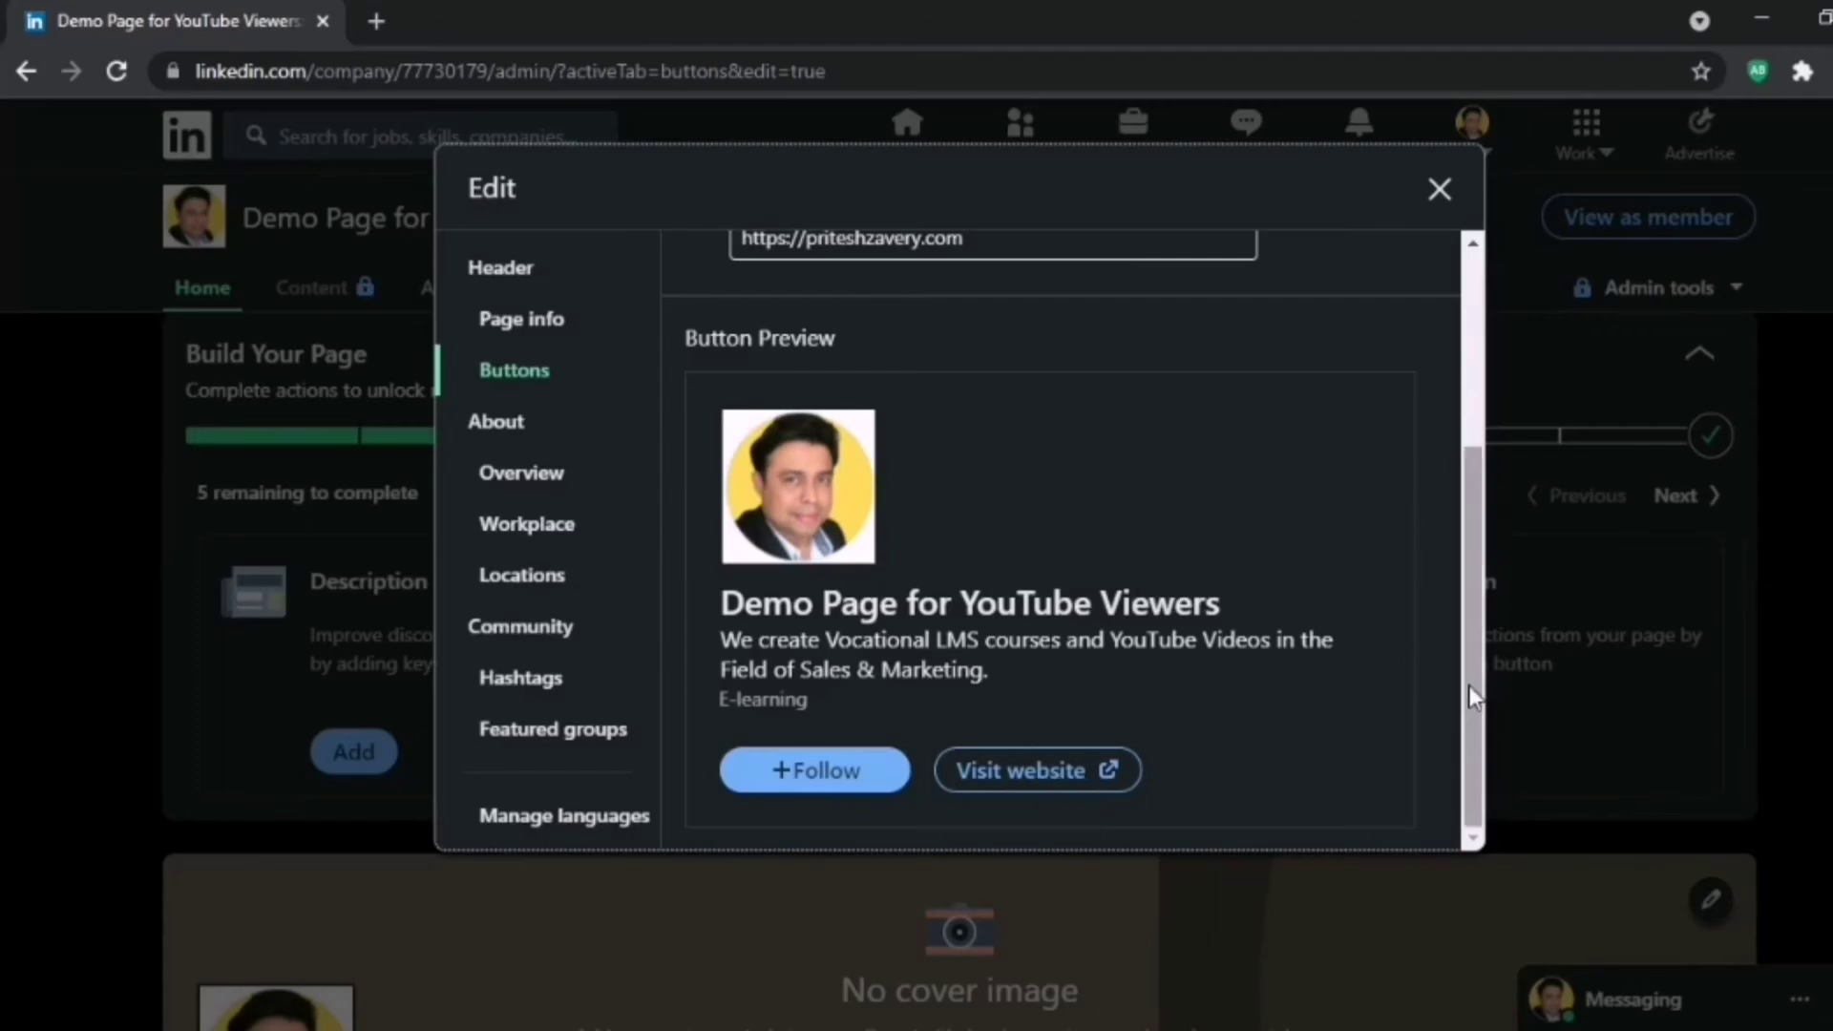
scroll(1434, 651, up, 4)
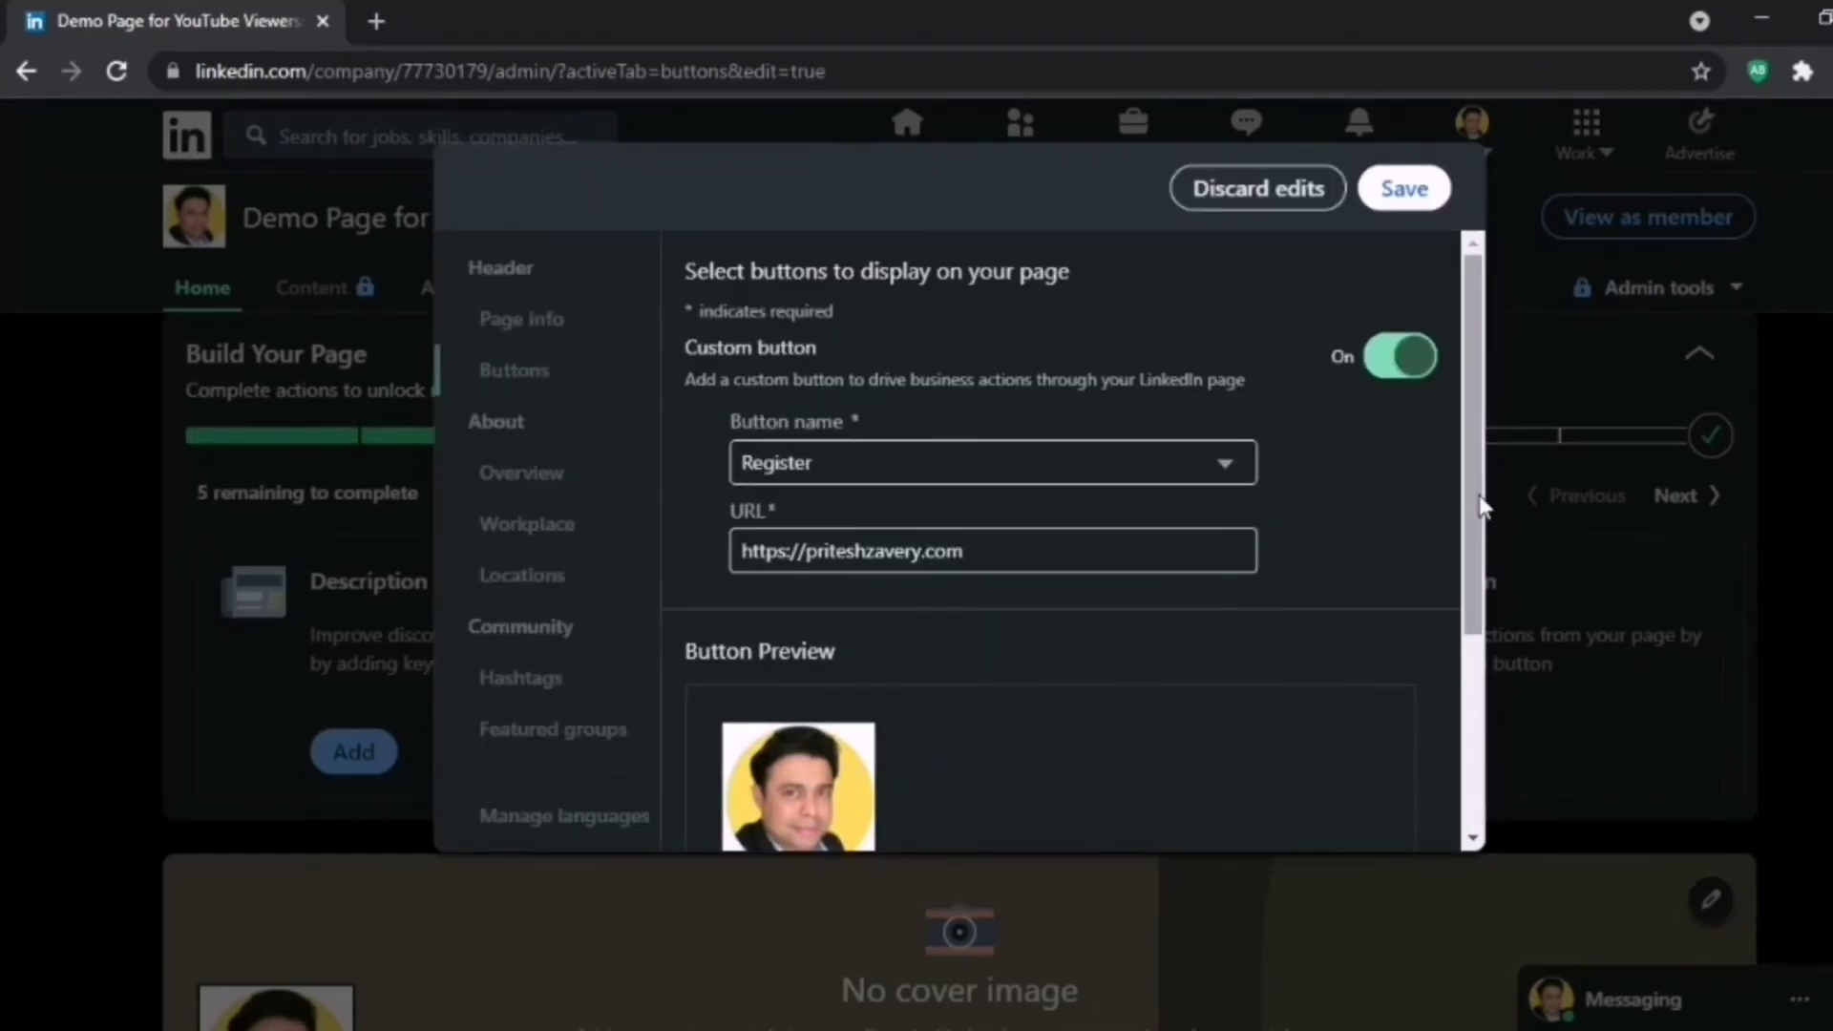
scroll(1457, 573, down, 3)
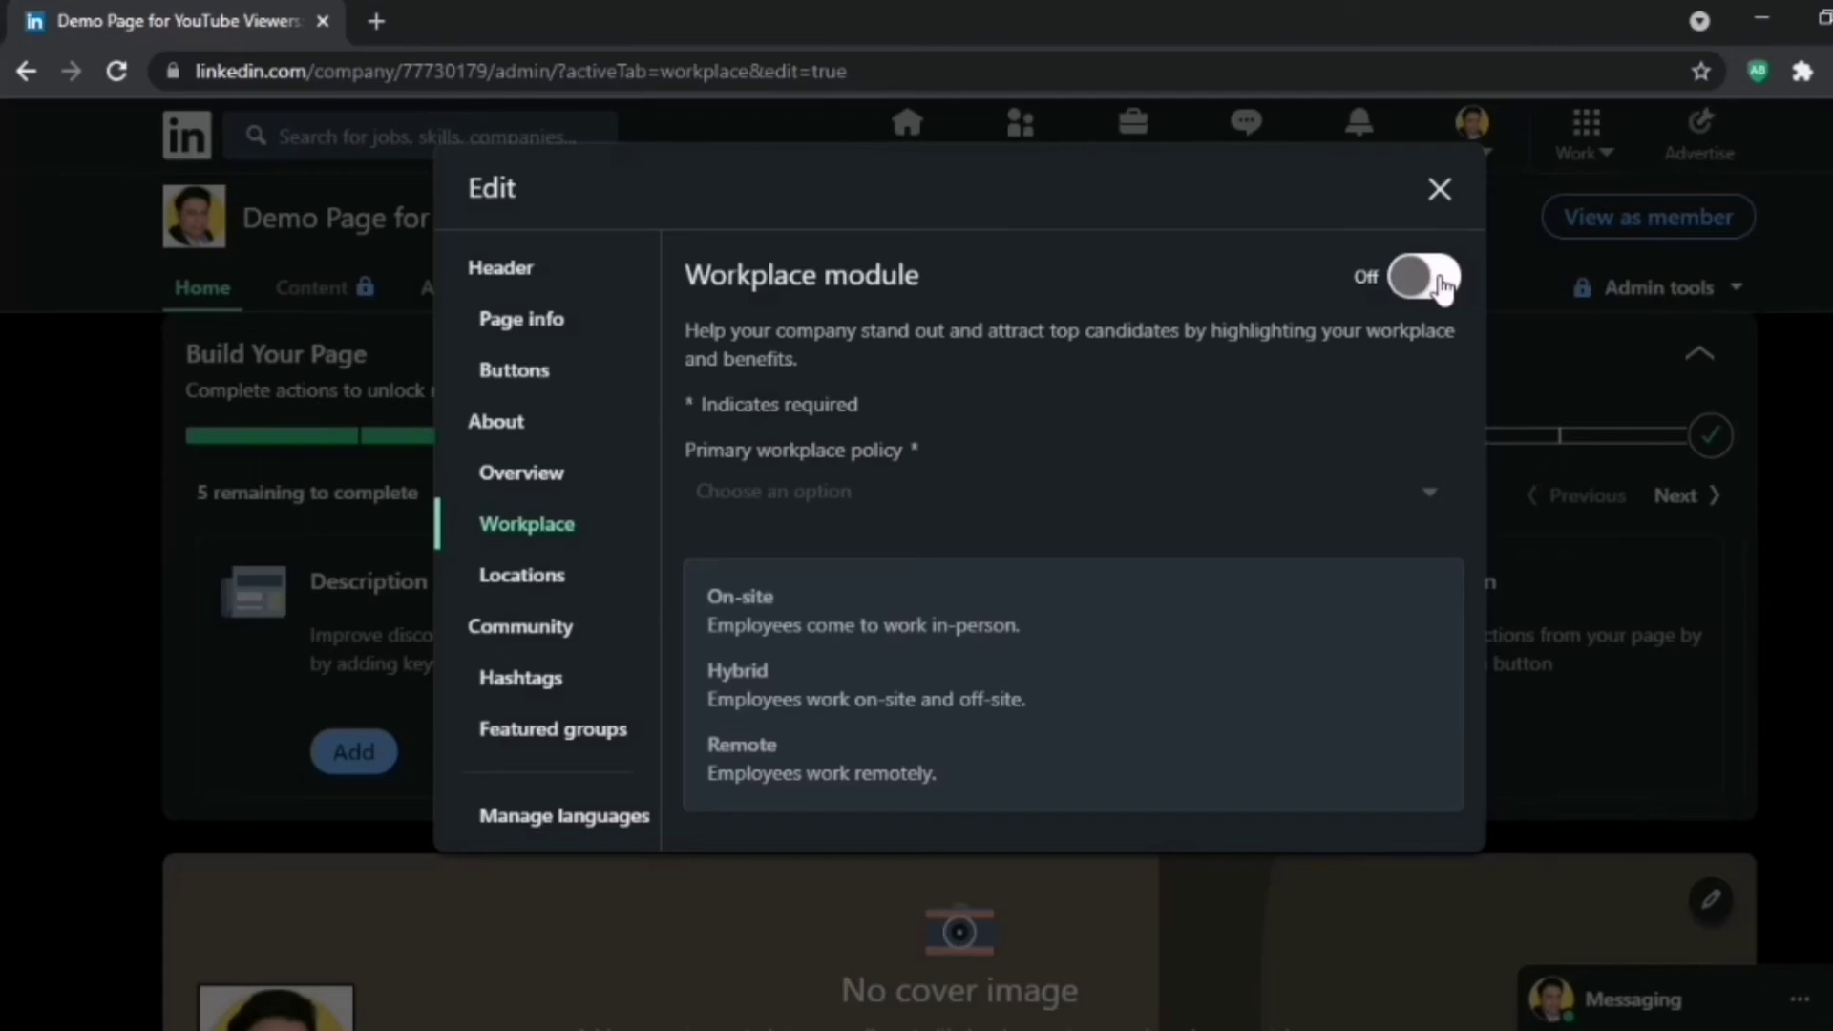
- Add the community hashtags #salescoach, #salesenablement and #salestraining to the page and save them
scroll(929, 581, down, 5)
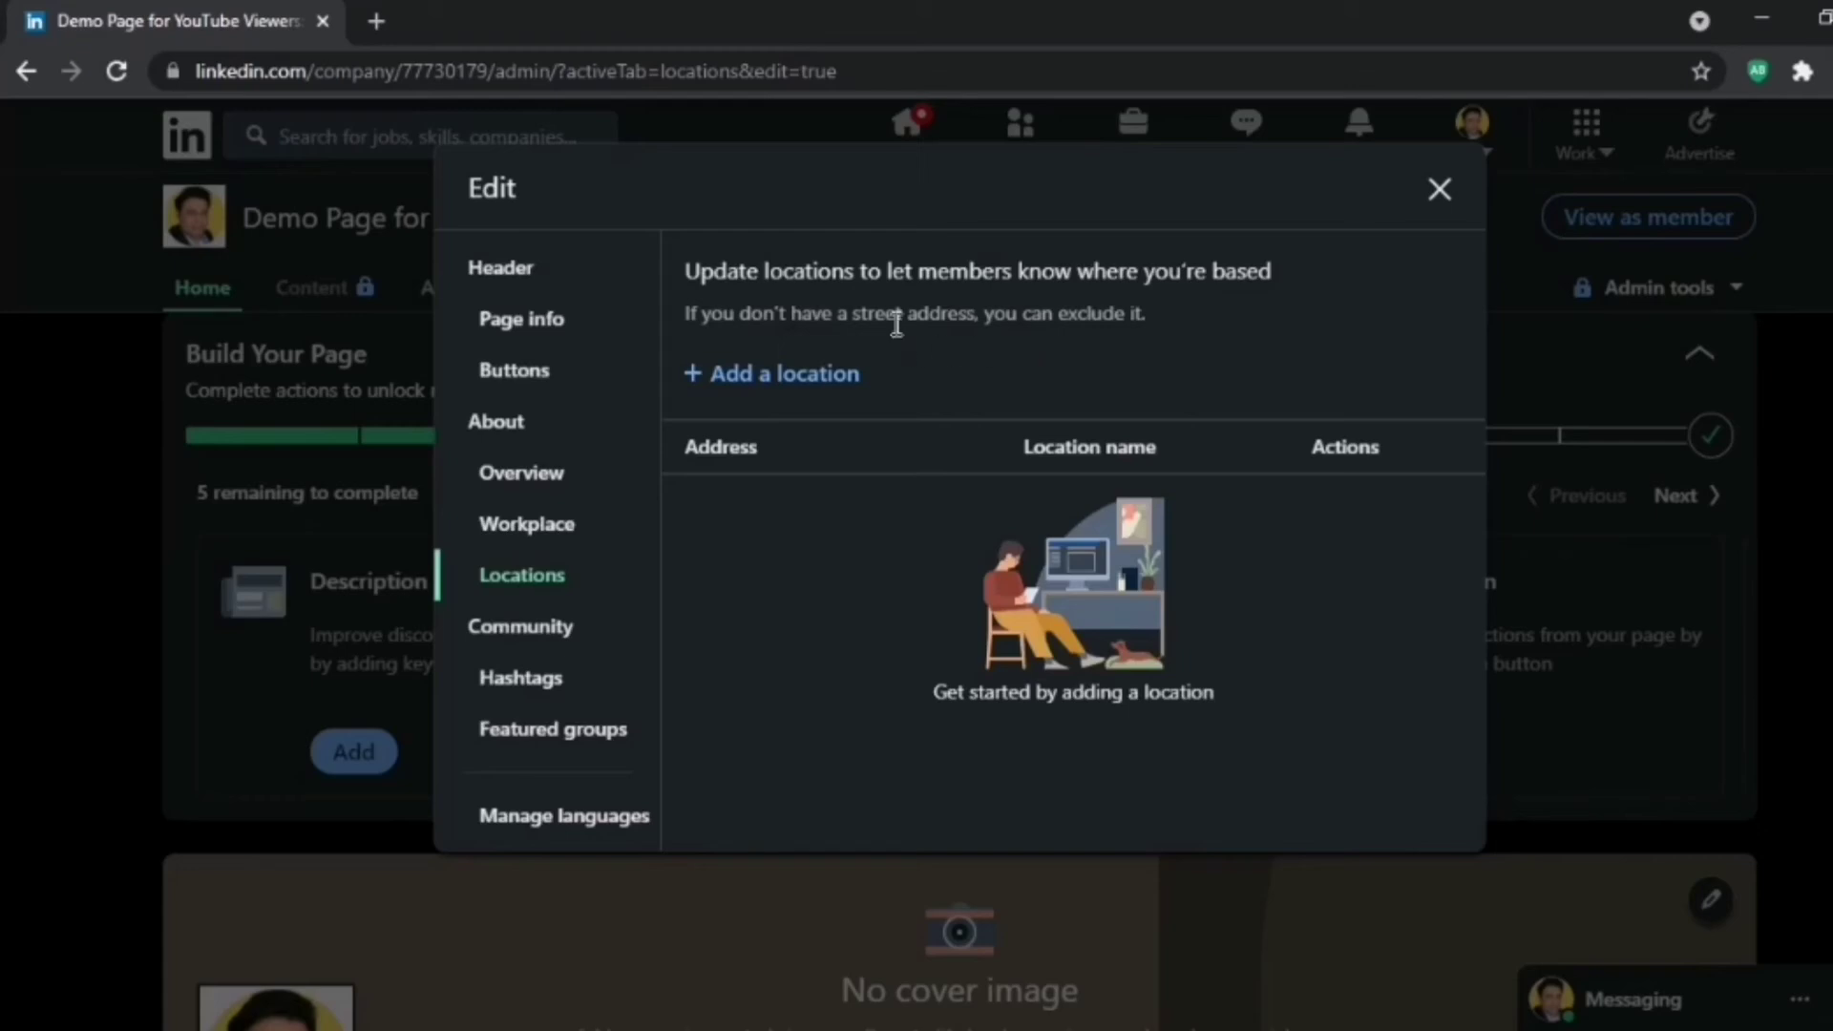
scroll(907, 458, down, 5)
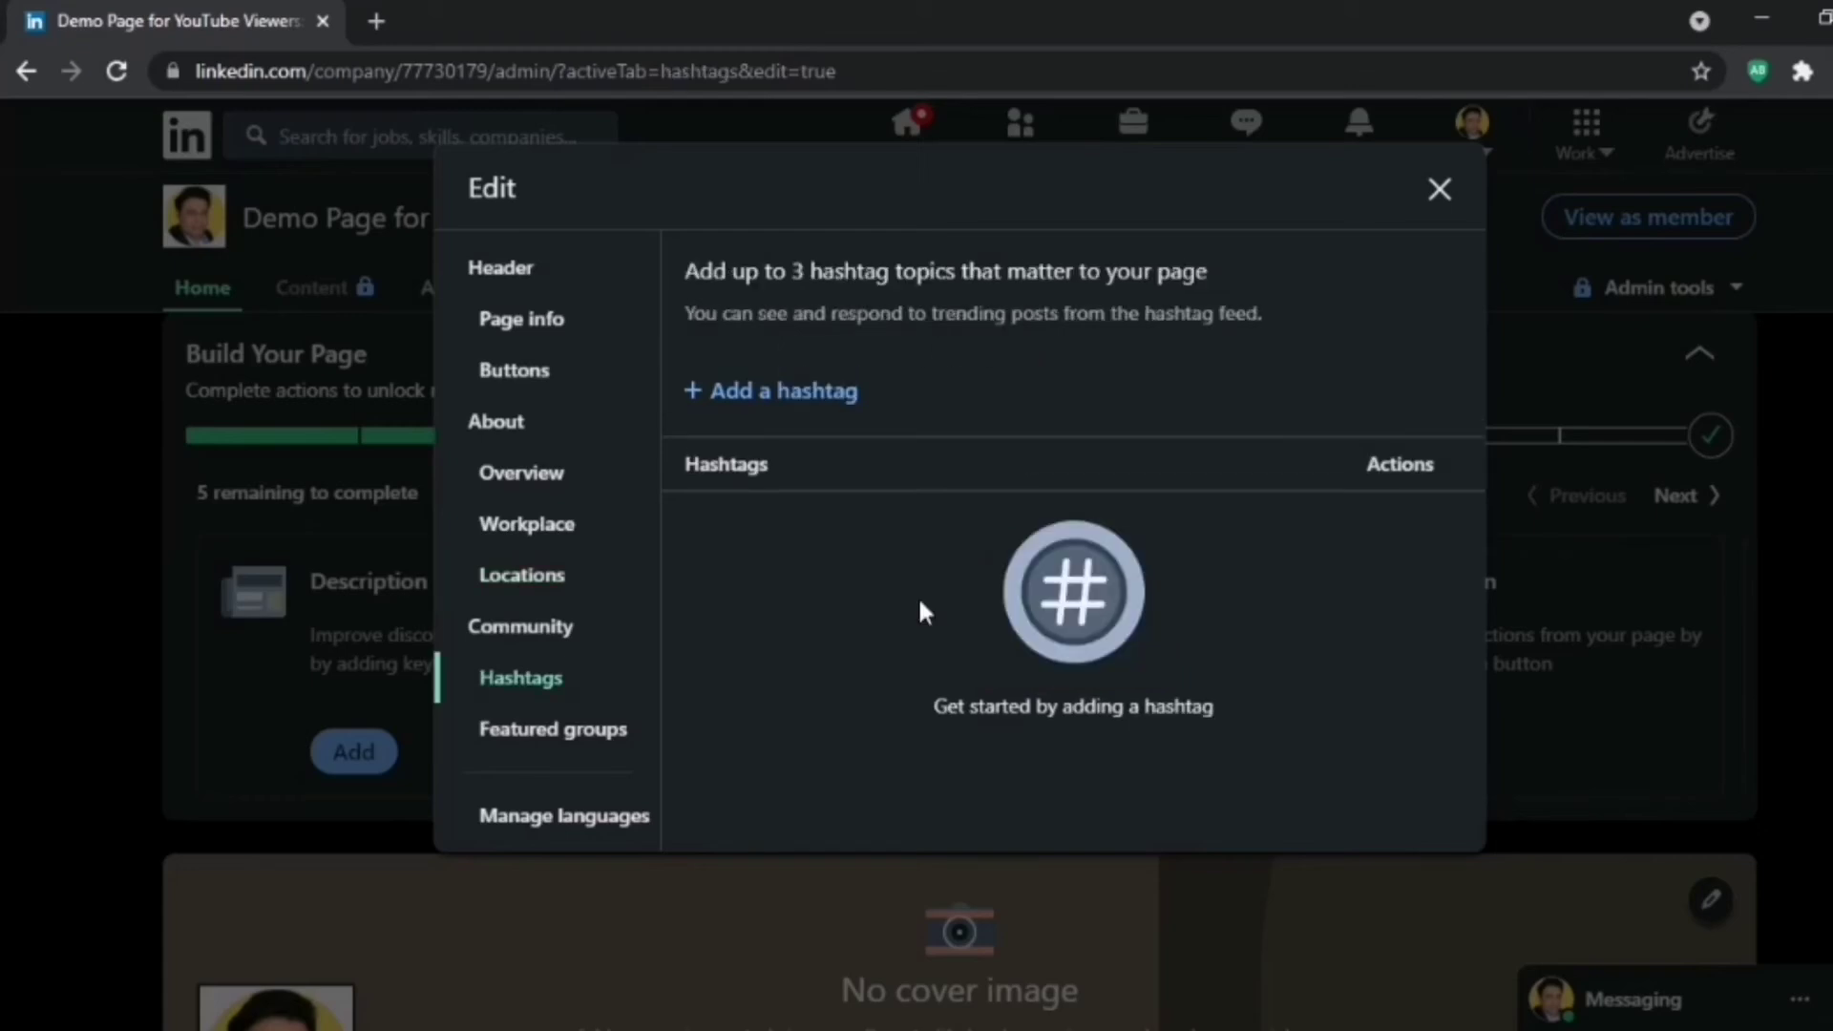
click(725, 399)
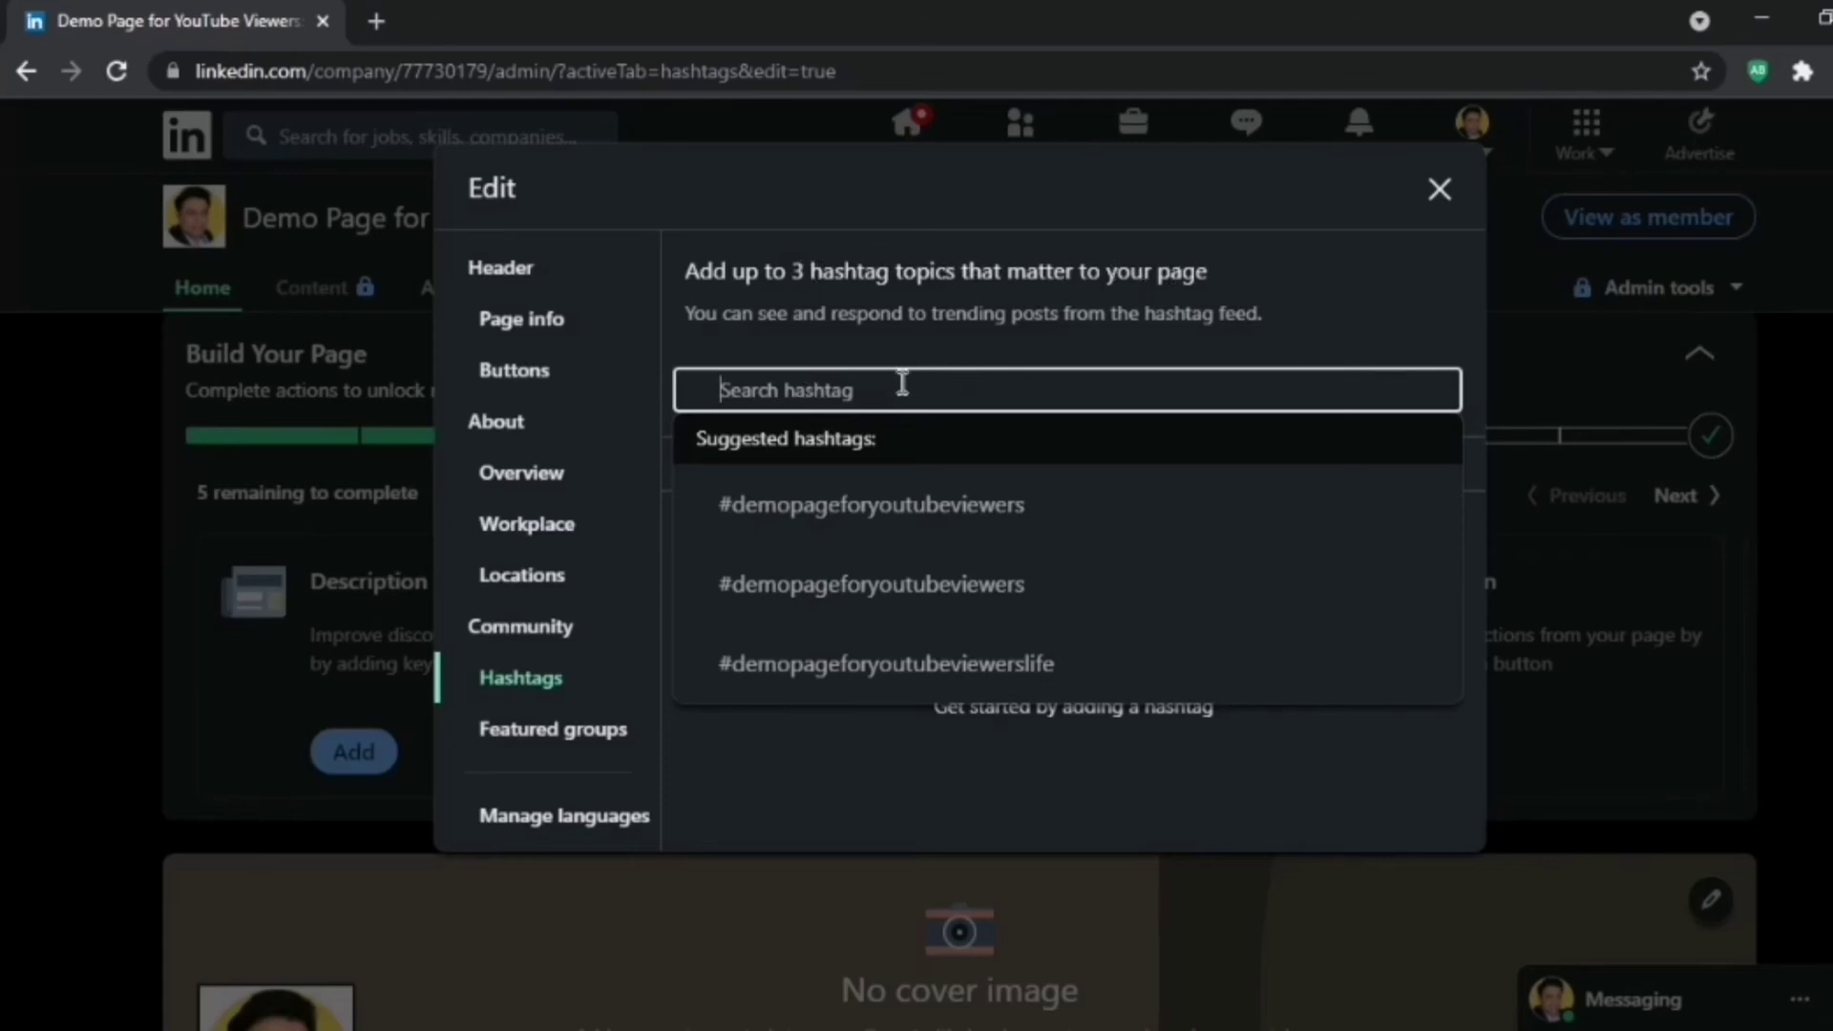
text(sales)
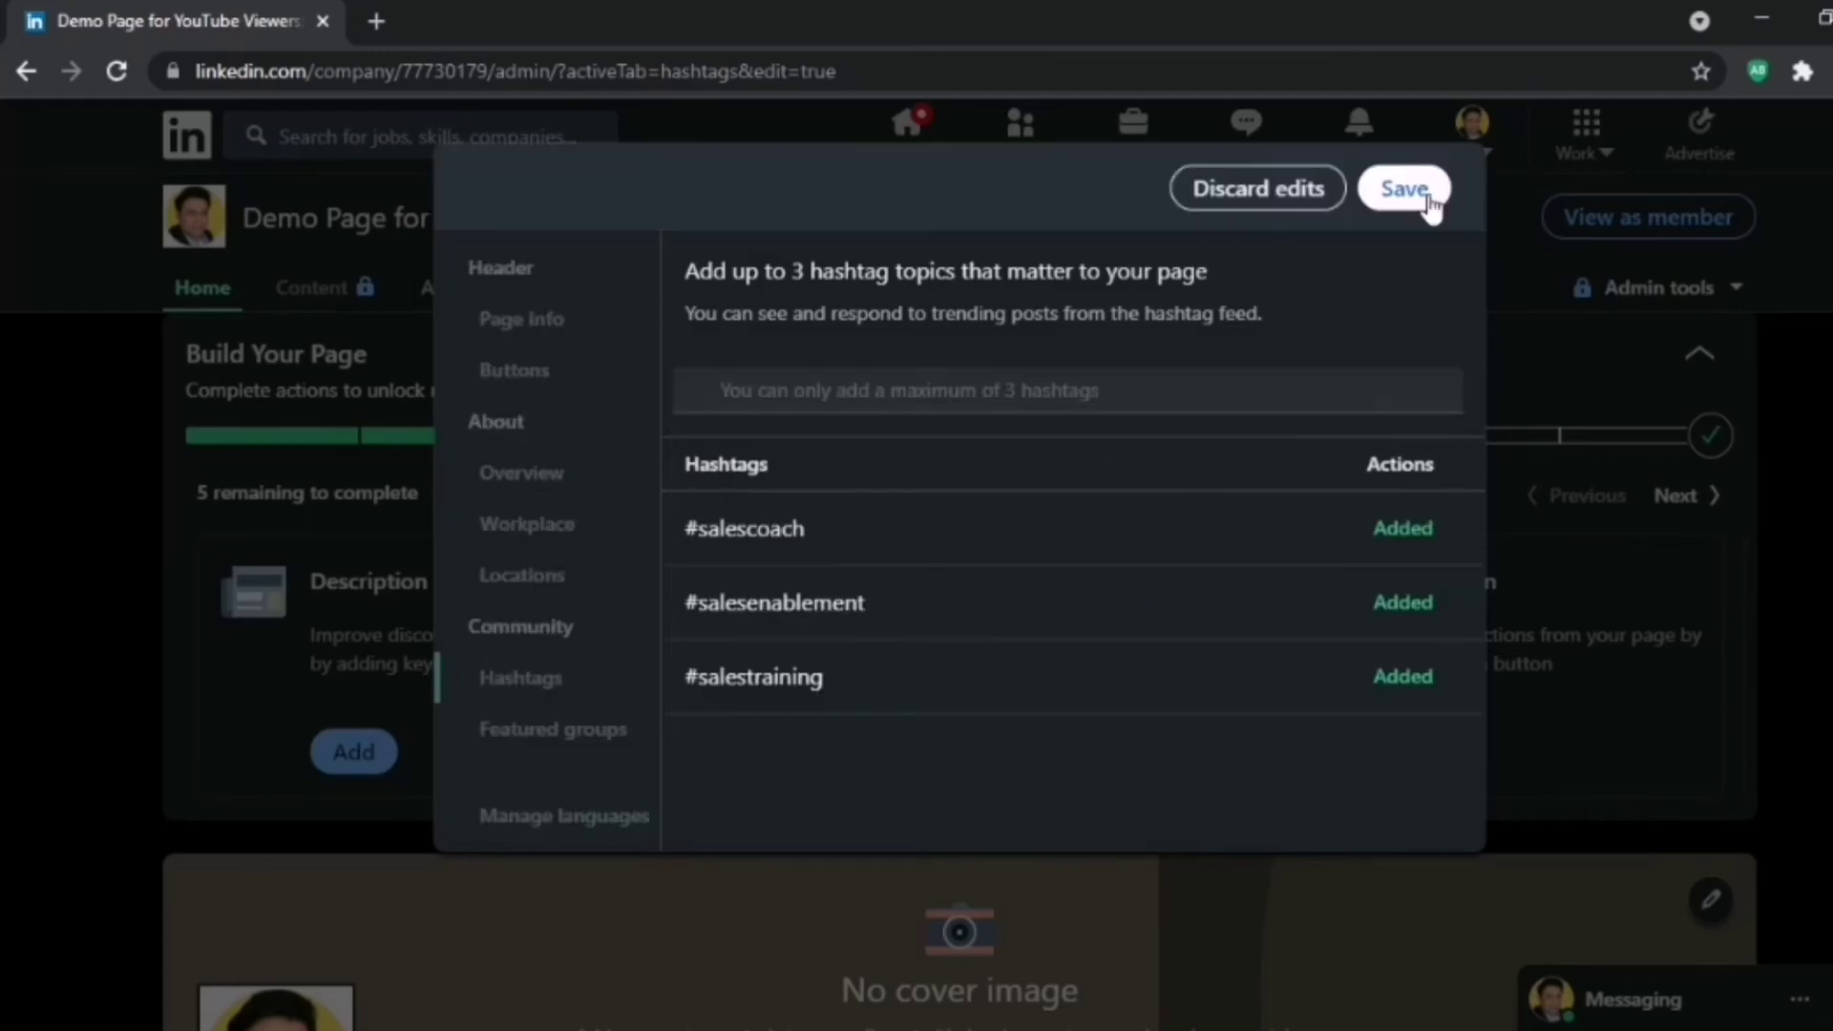
click(1426, 191)
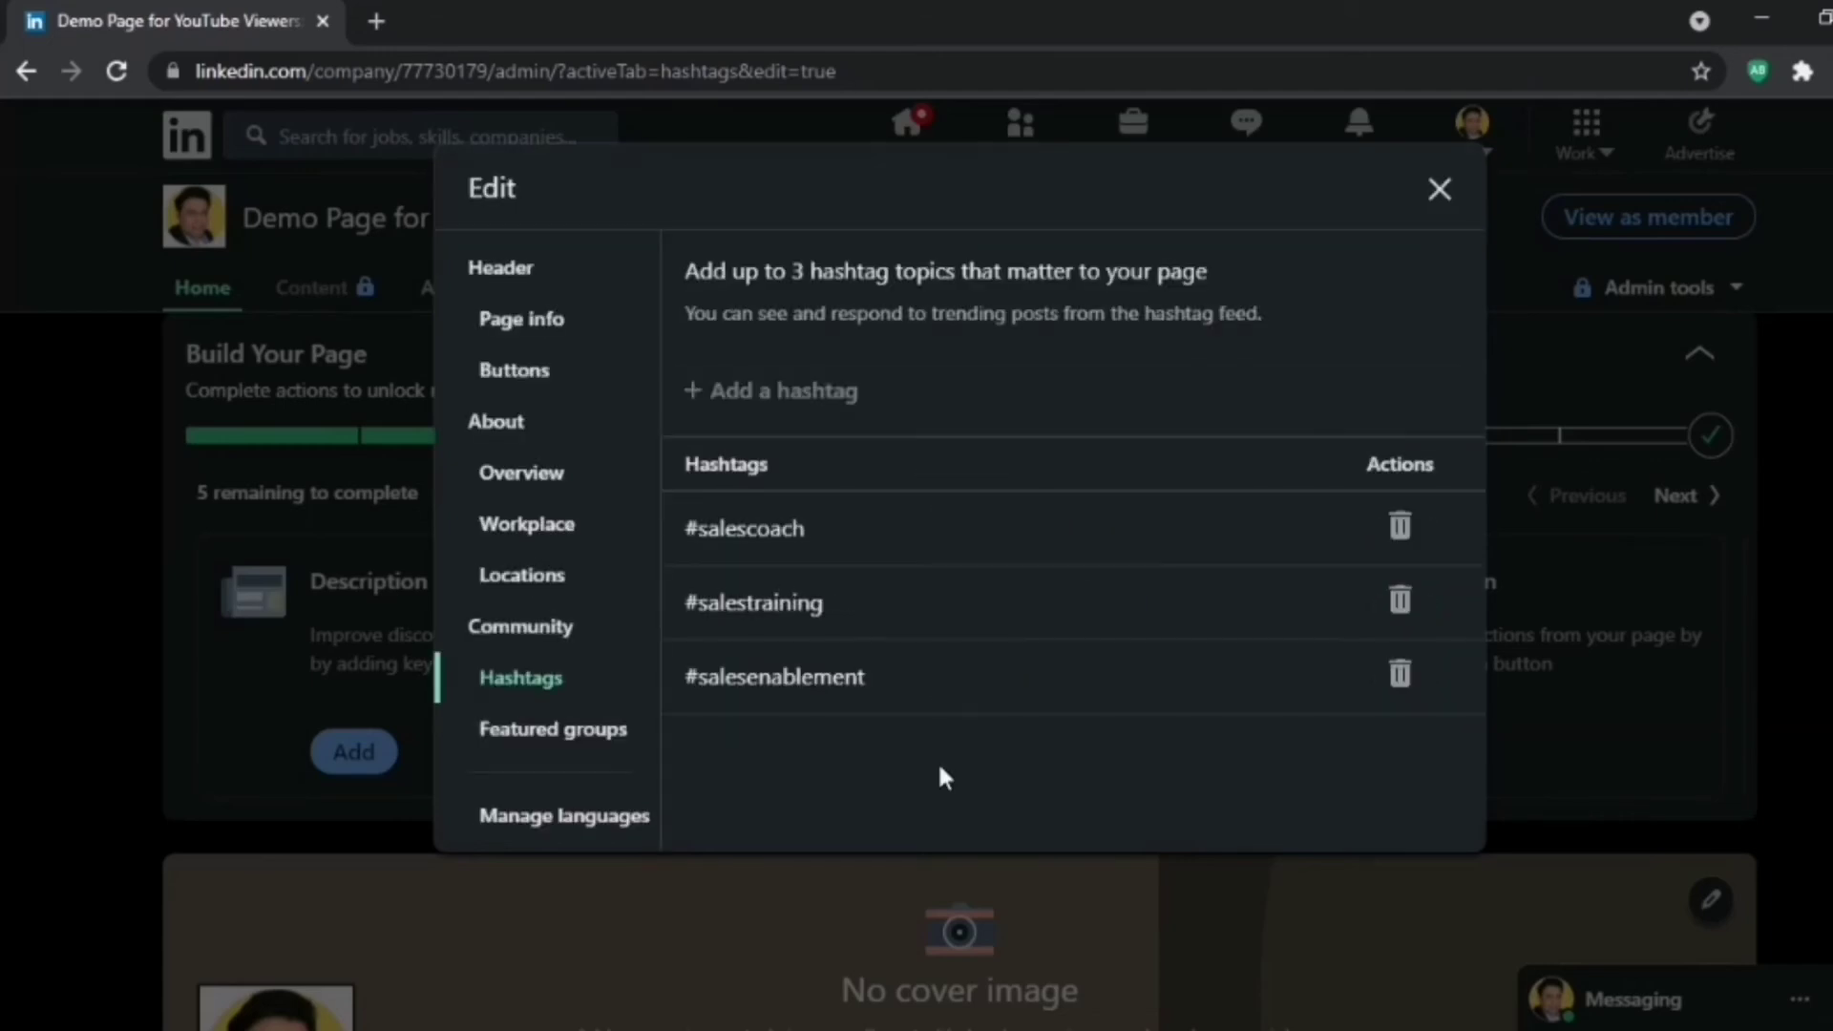
- Review the page's featured groups and language settings, and leave the page editor
click(562, 735)
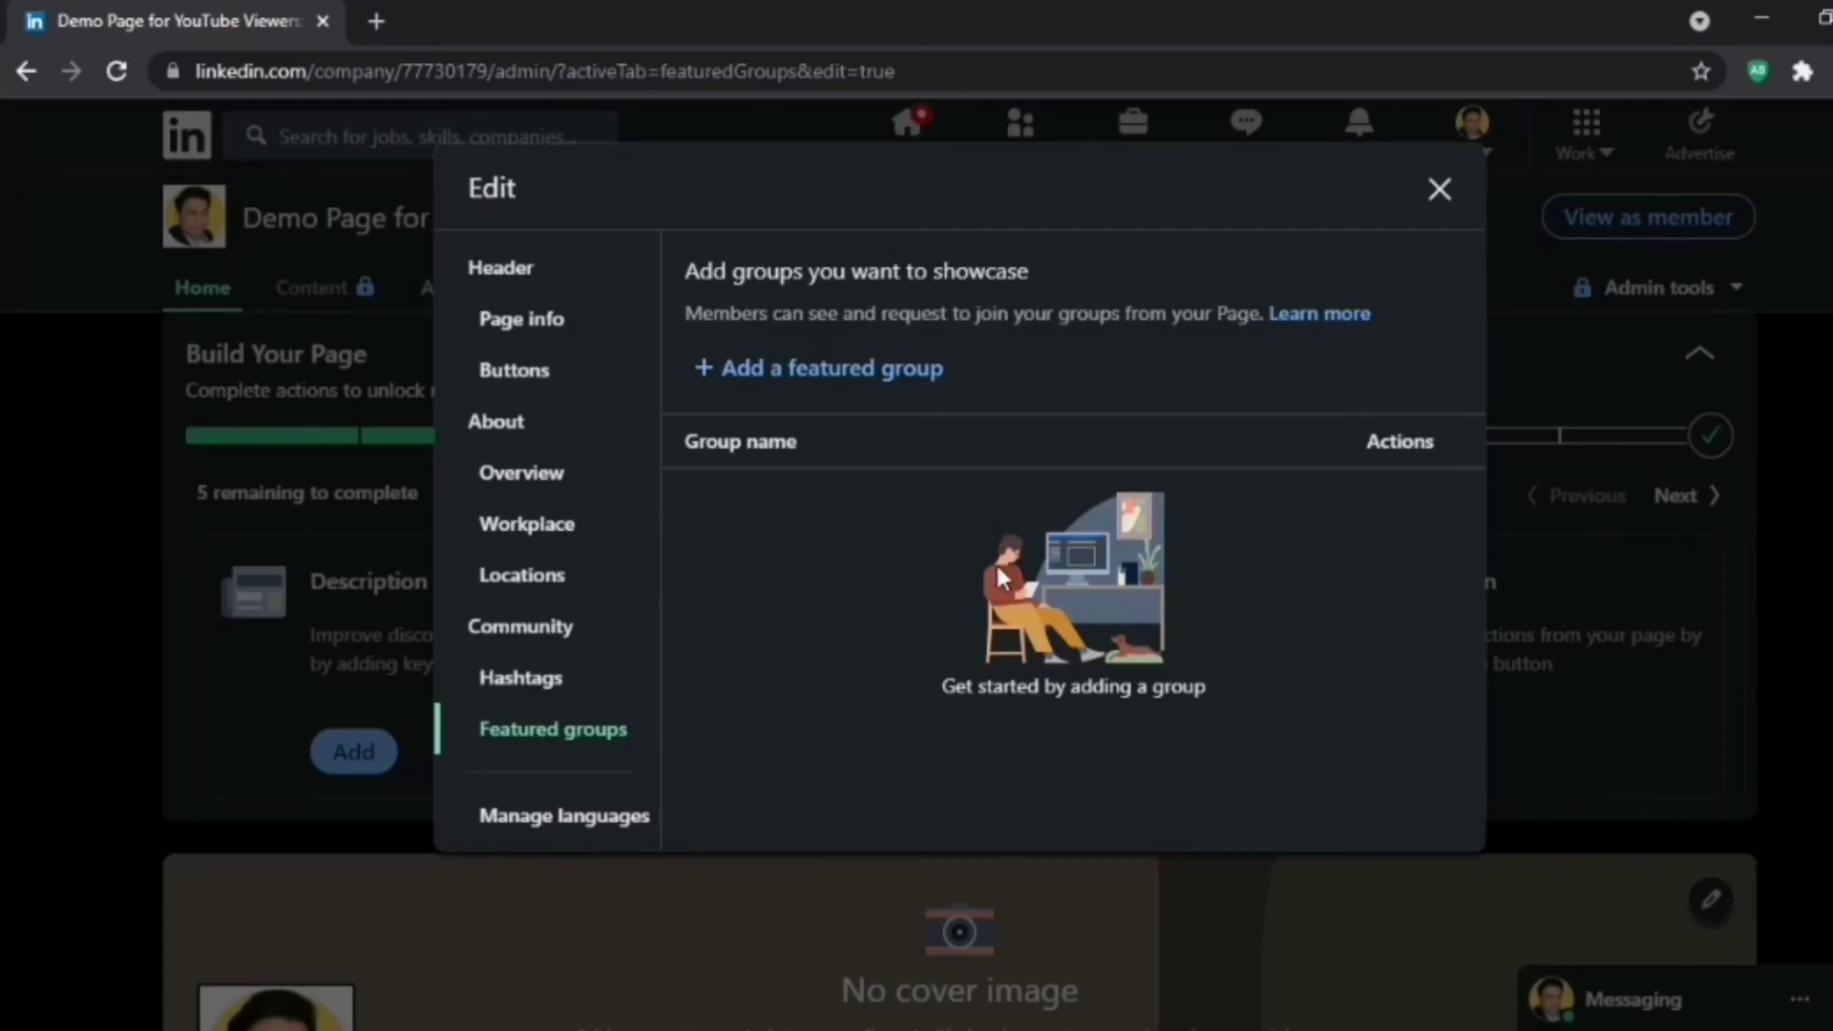
click(576, 817)
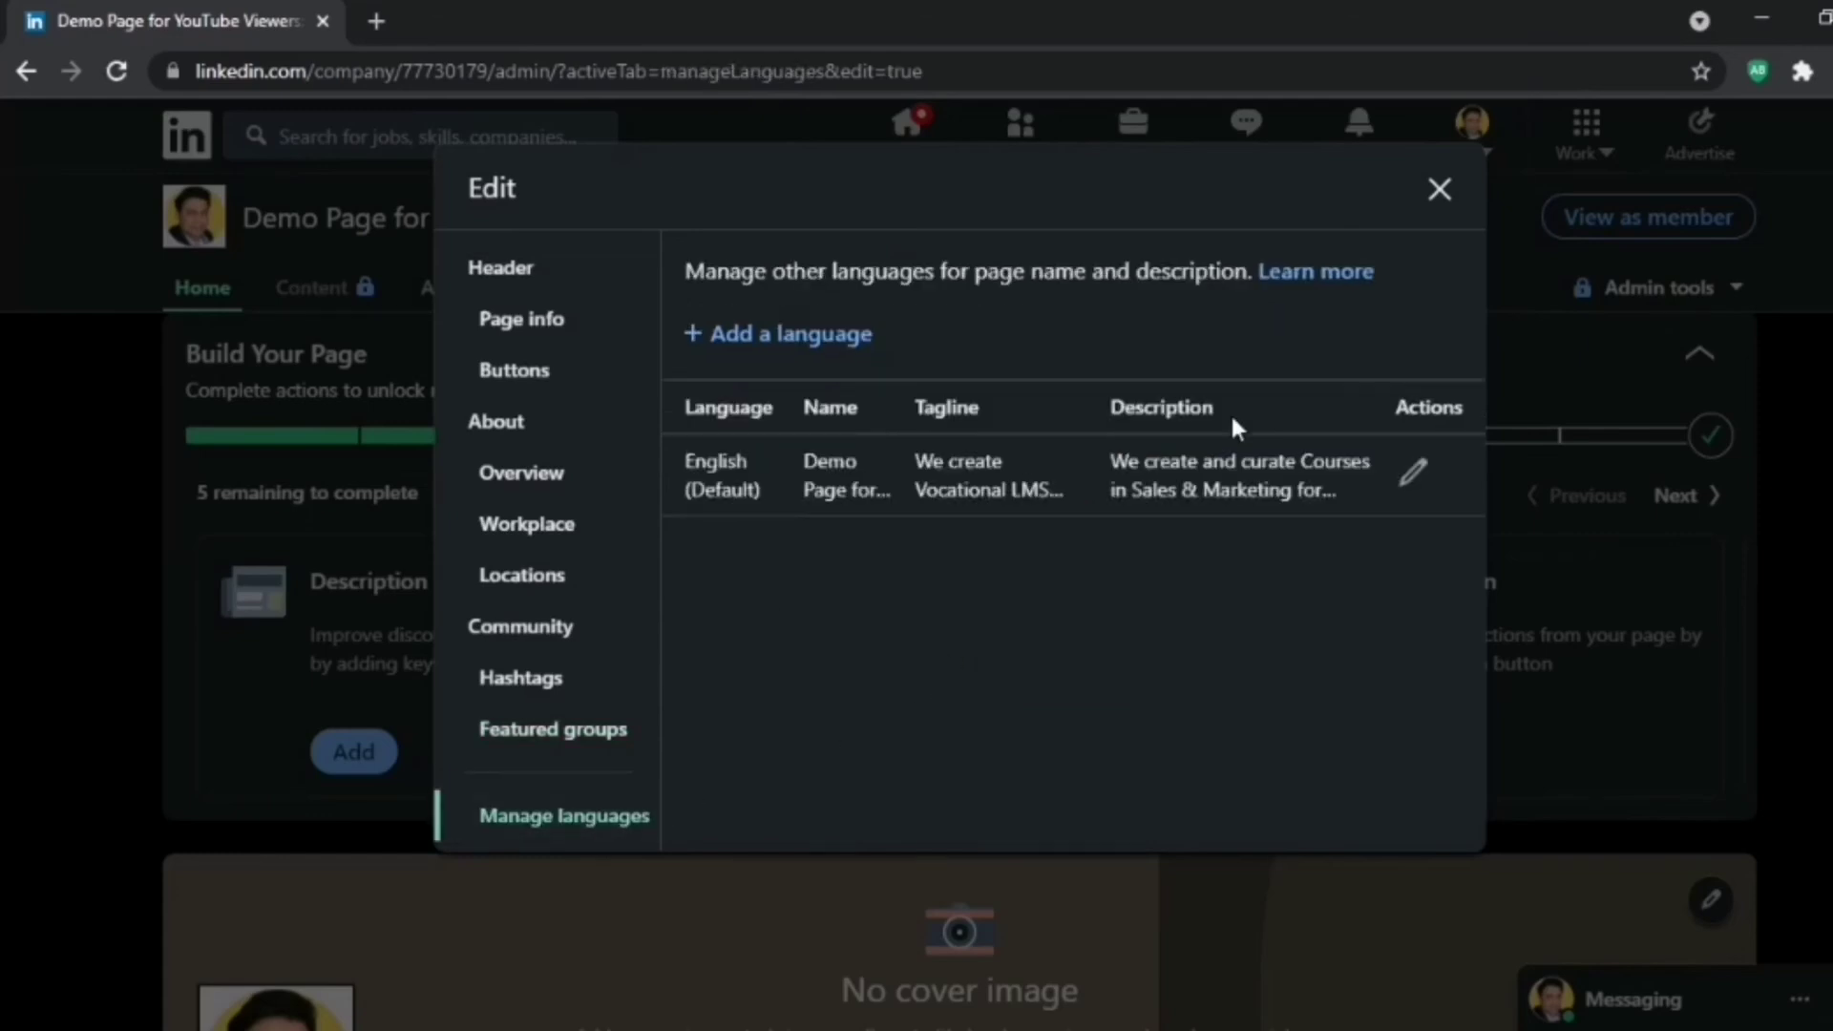
click(802, 334)
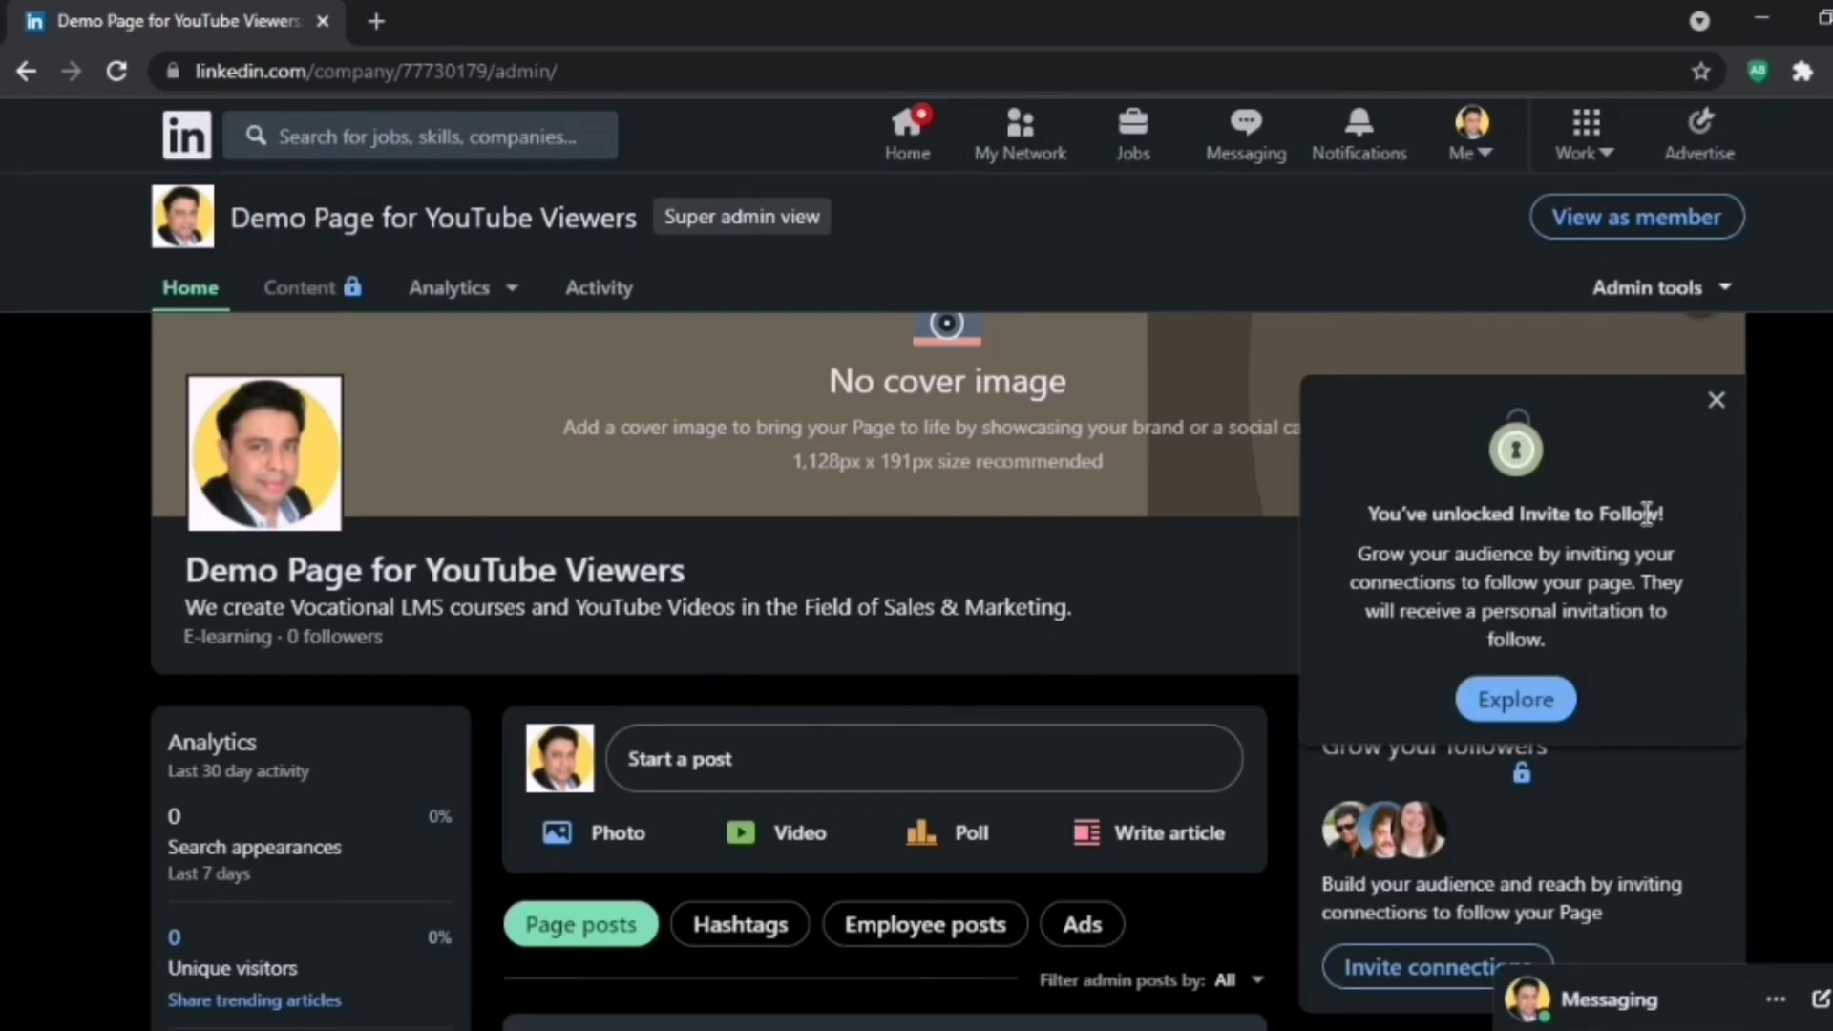
- Review the demo page's admin home, including its analytics, followed hashtags and remaining Build Your Page actions
scroll(1647, 514, down, 4)
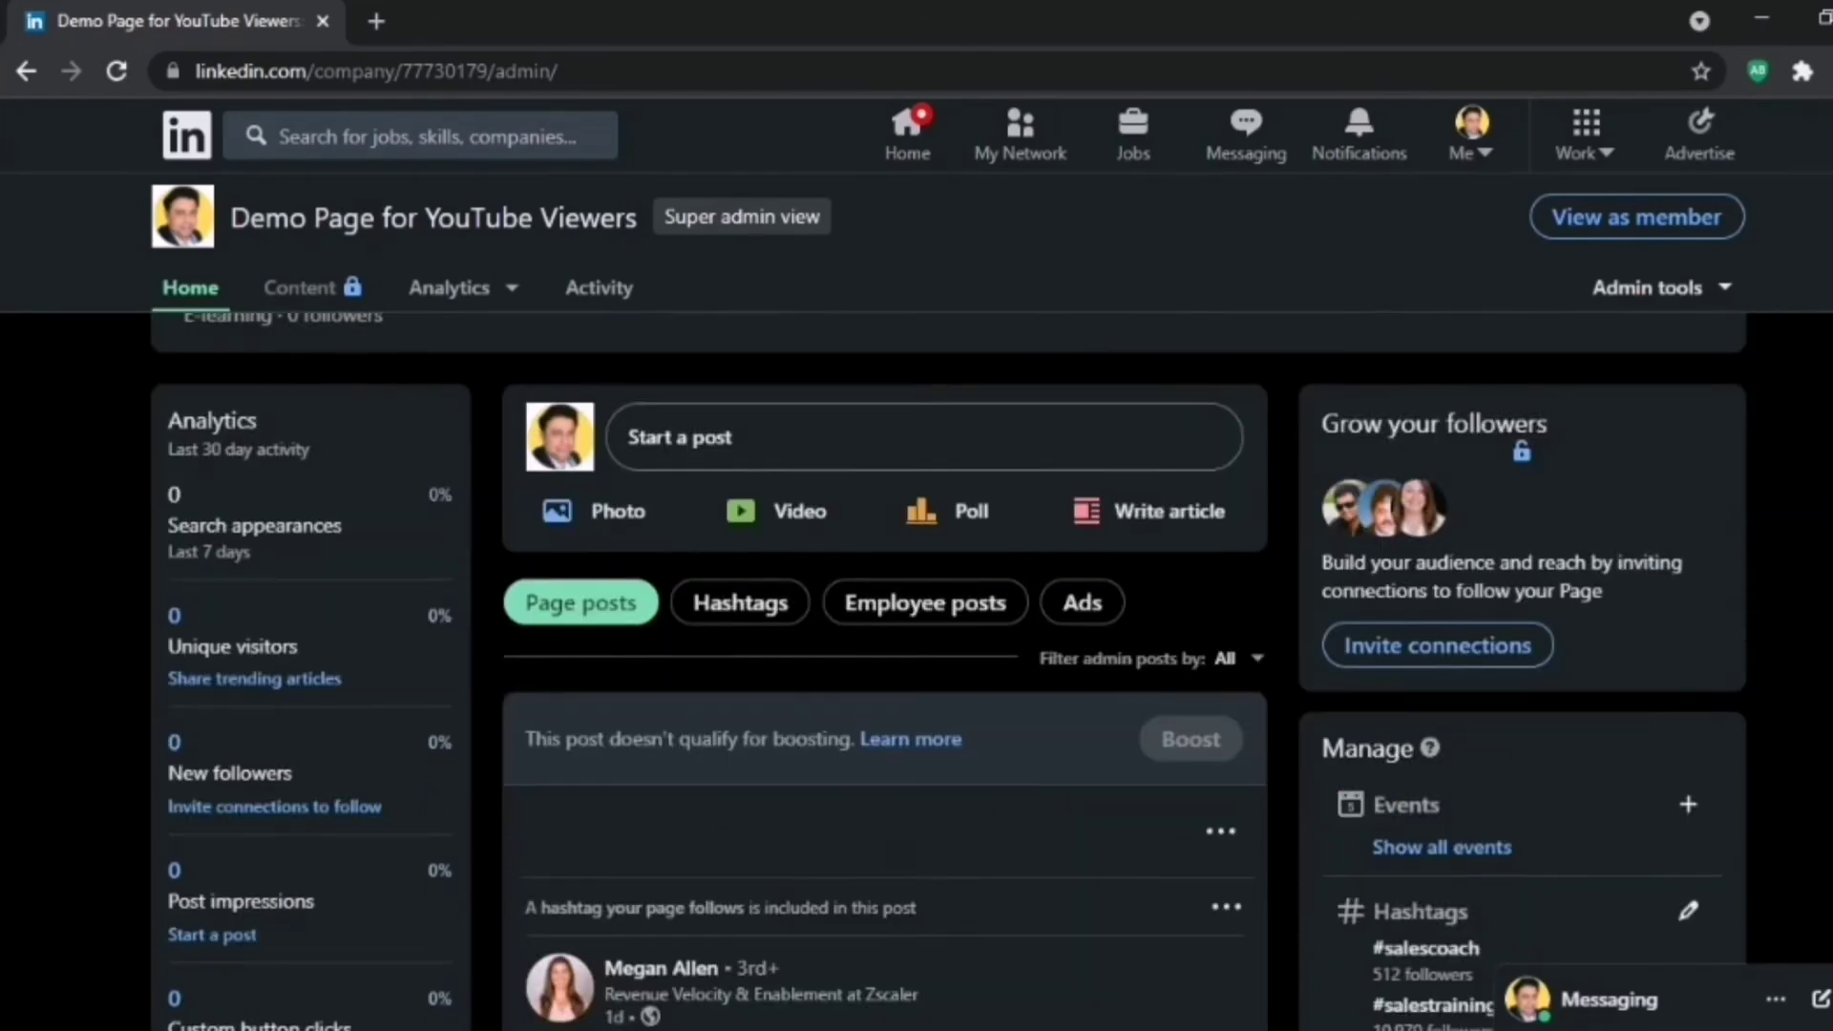
scroll(885, 669, down, 4)
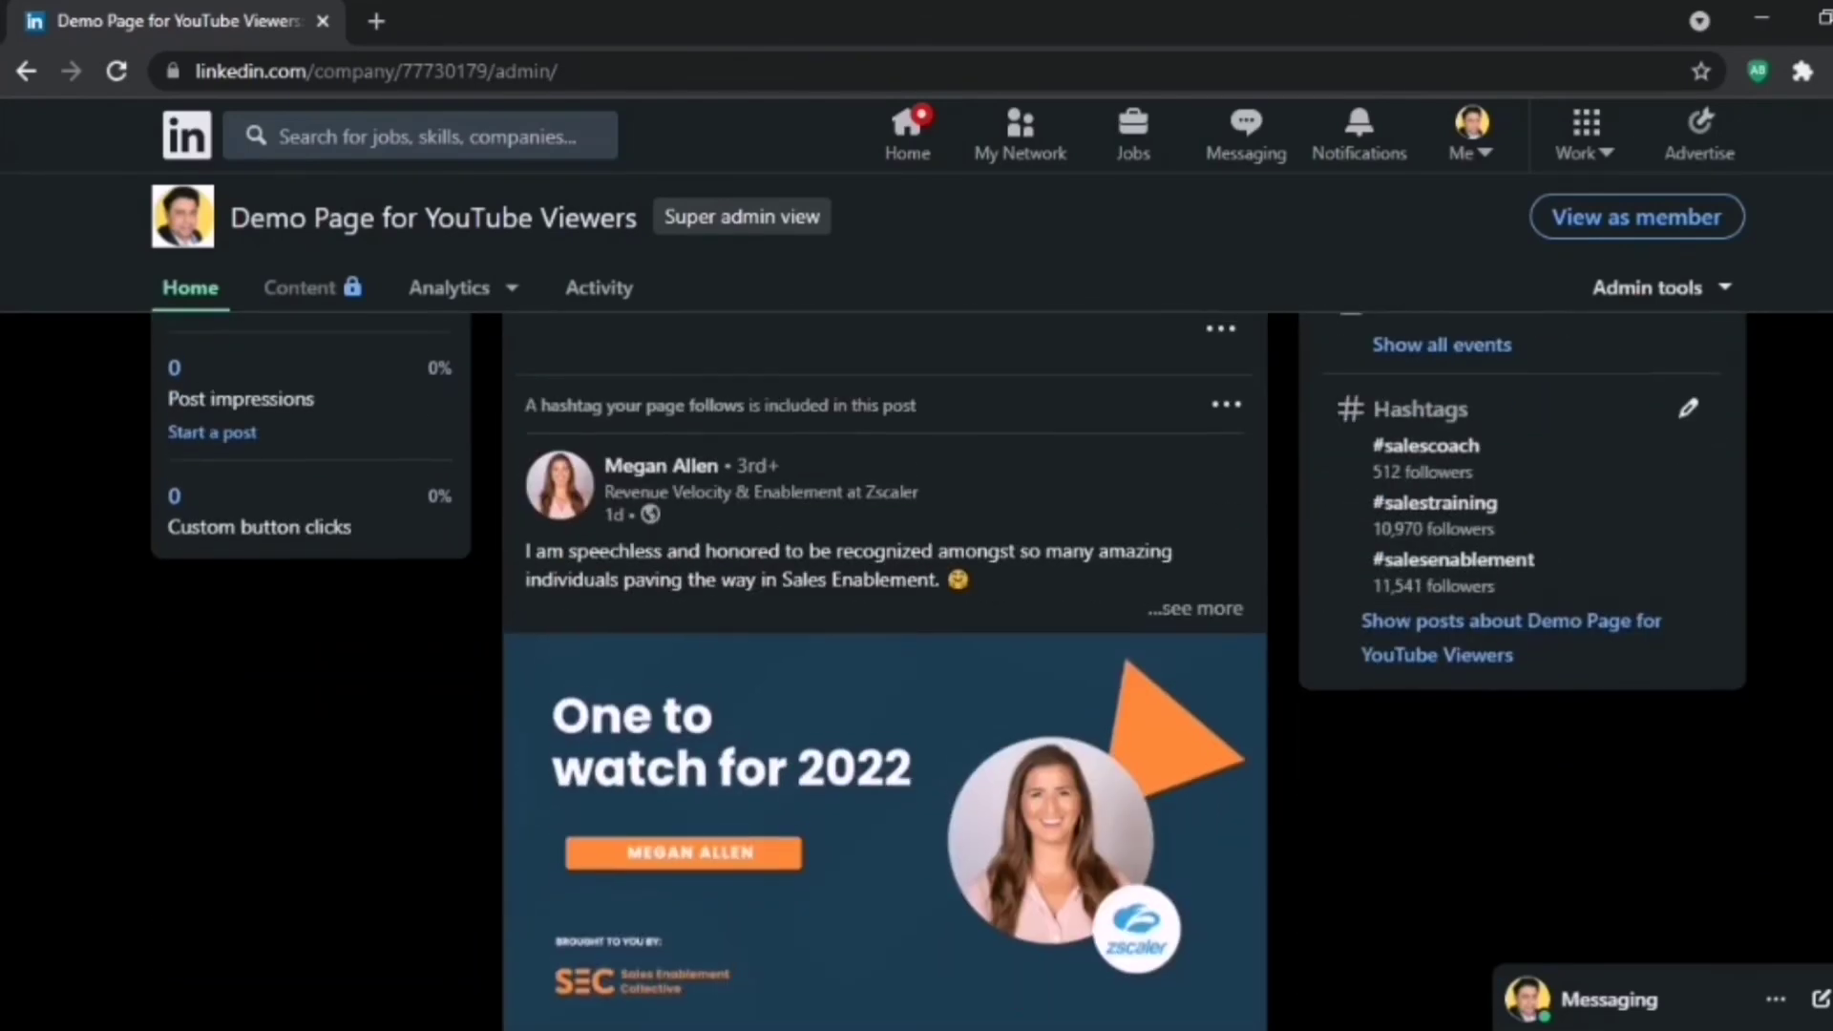
scroll(885, 668, up, 2)
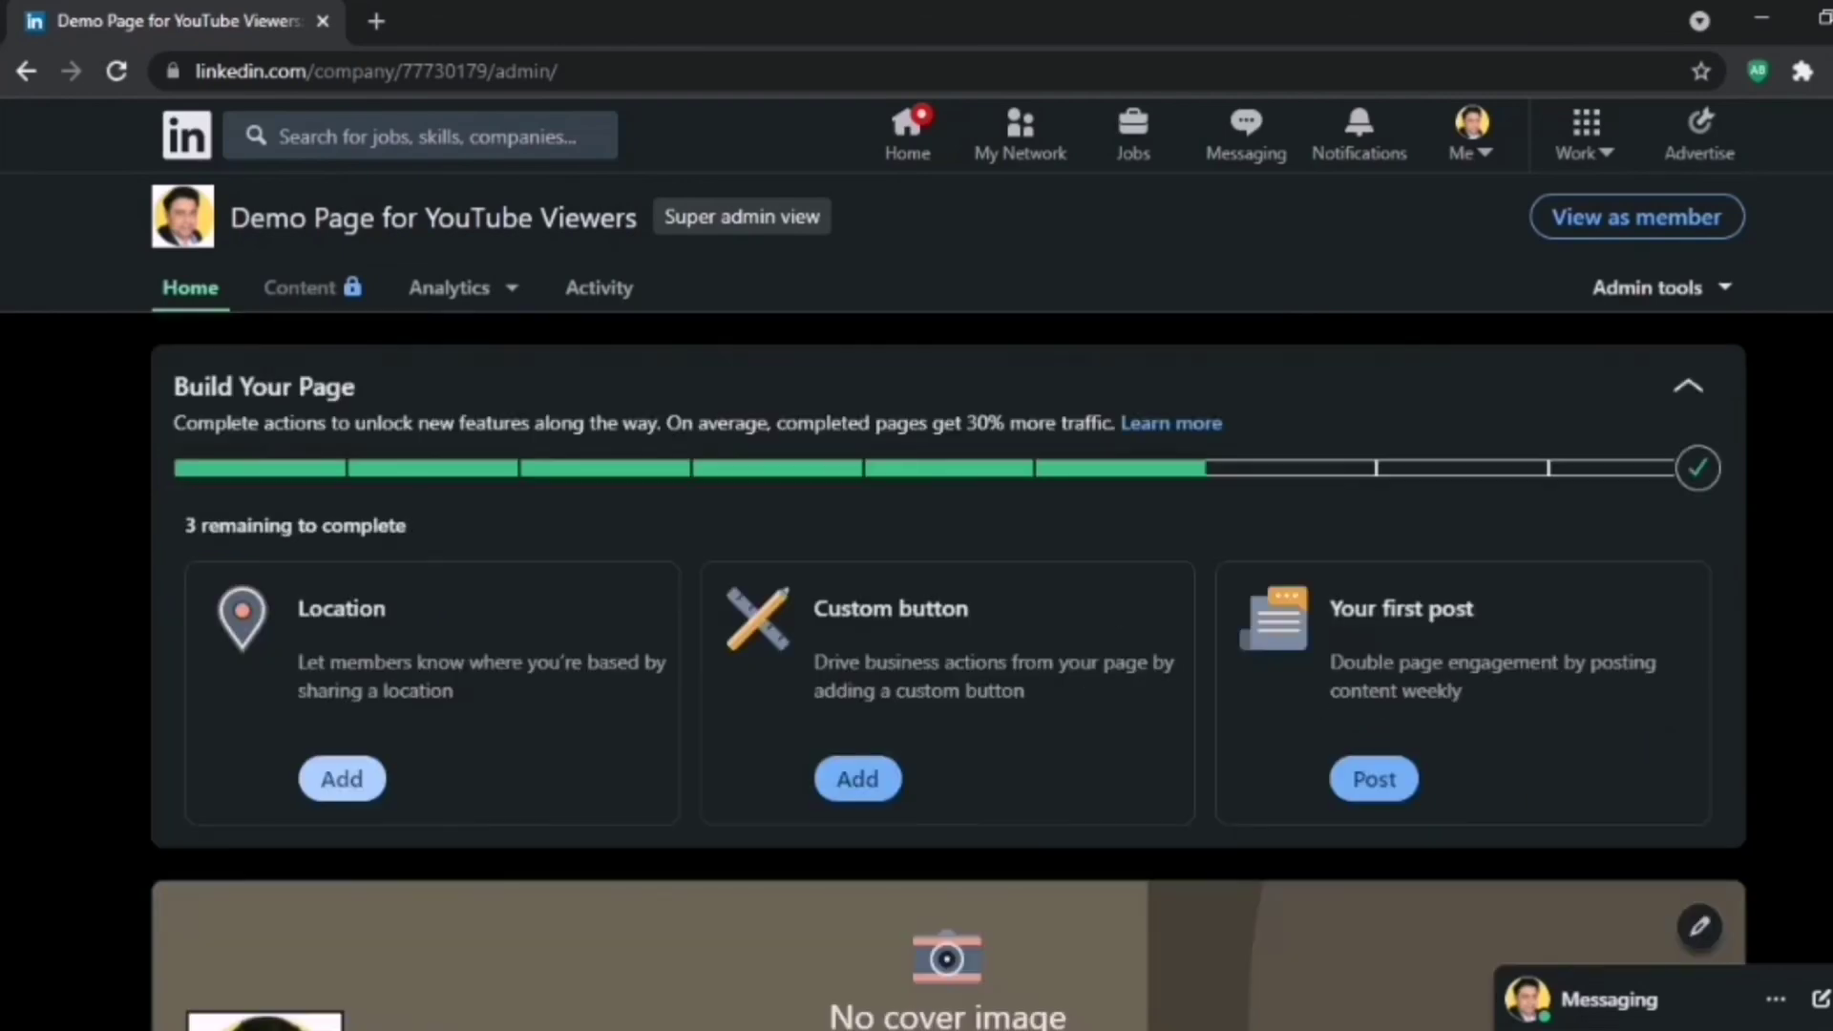
scroll(945, 620, down, 5)
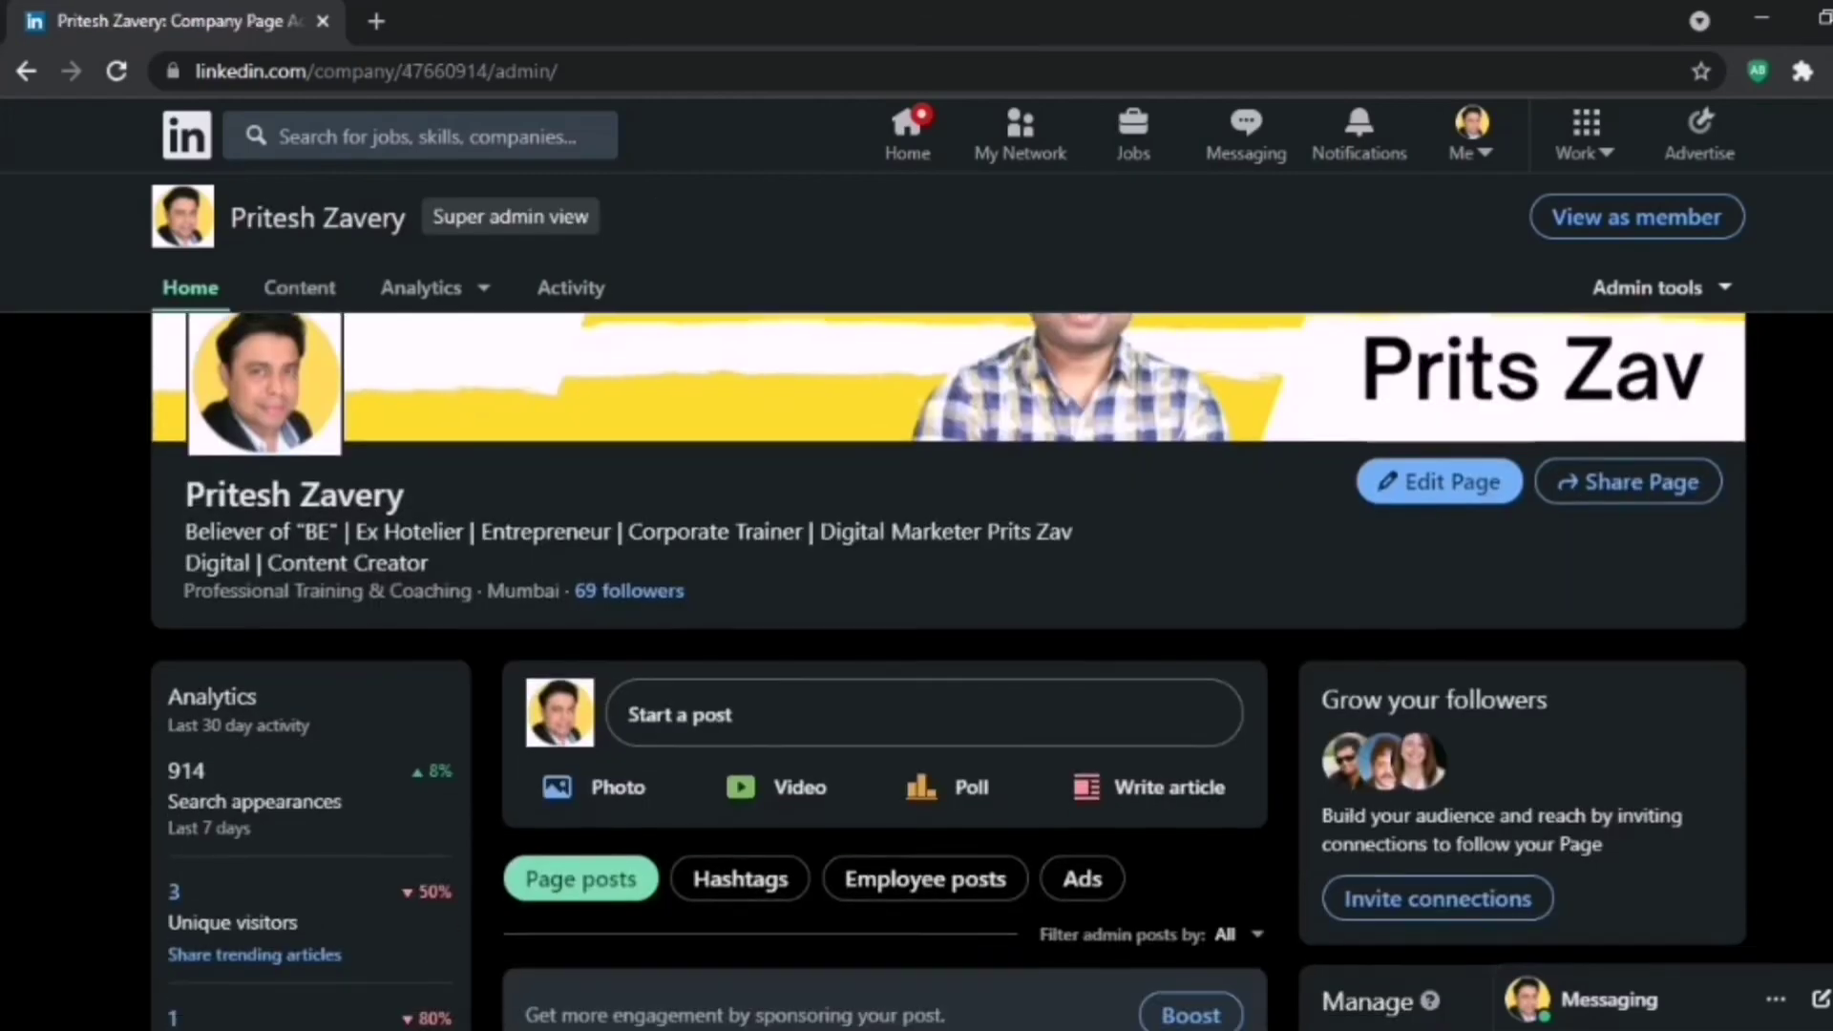
- Examine the header, analytics, page posts and followed hashtags on the admin home of the owner's established company page
scroll(448, 540, down, 2)
scroll(448, 540, up, 2)
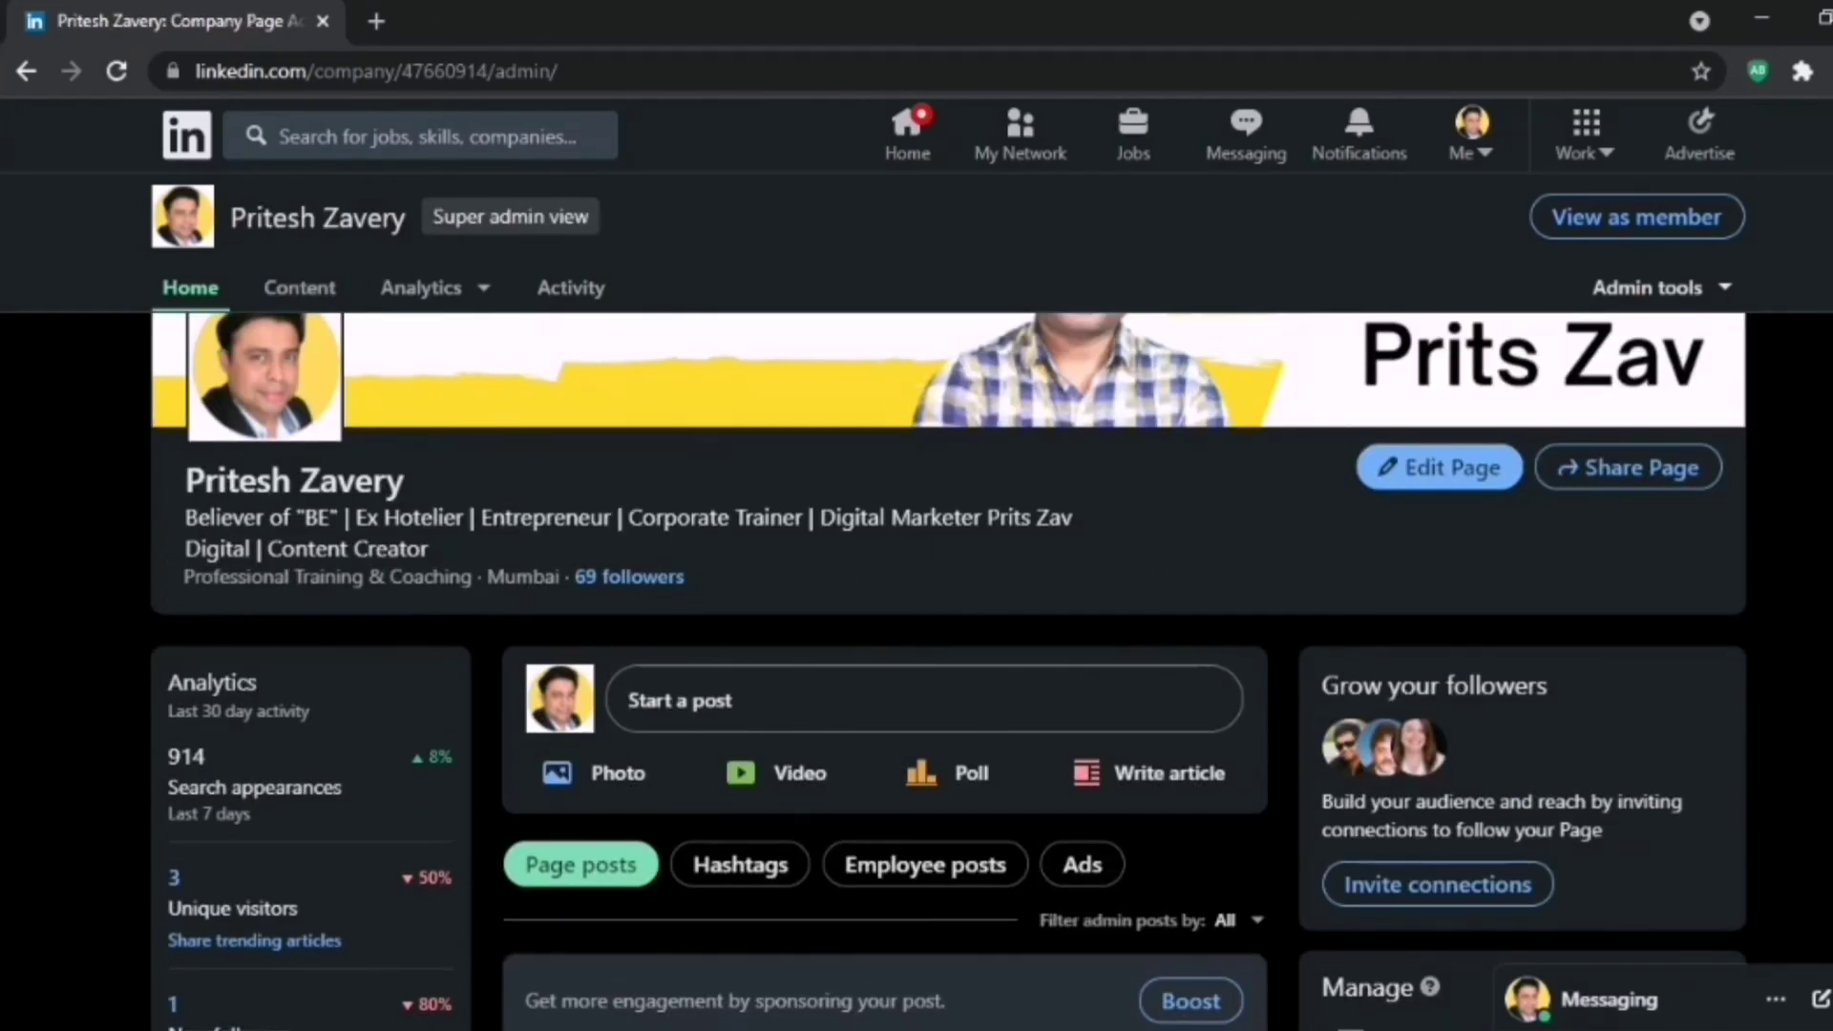
scroll(948, 668, up, 2)
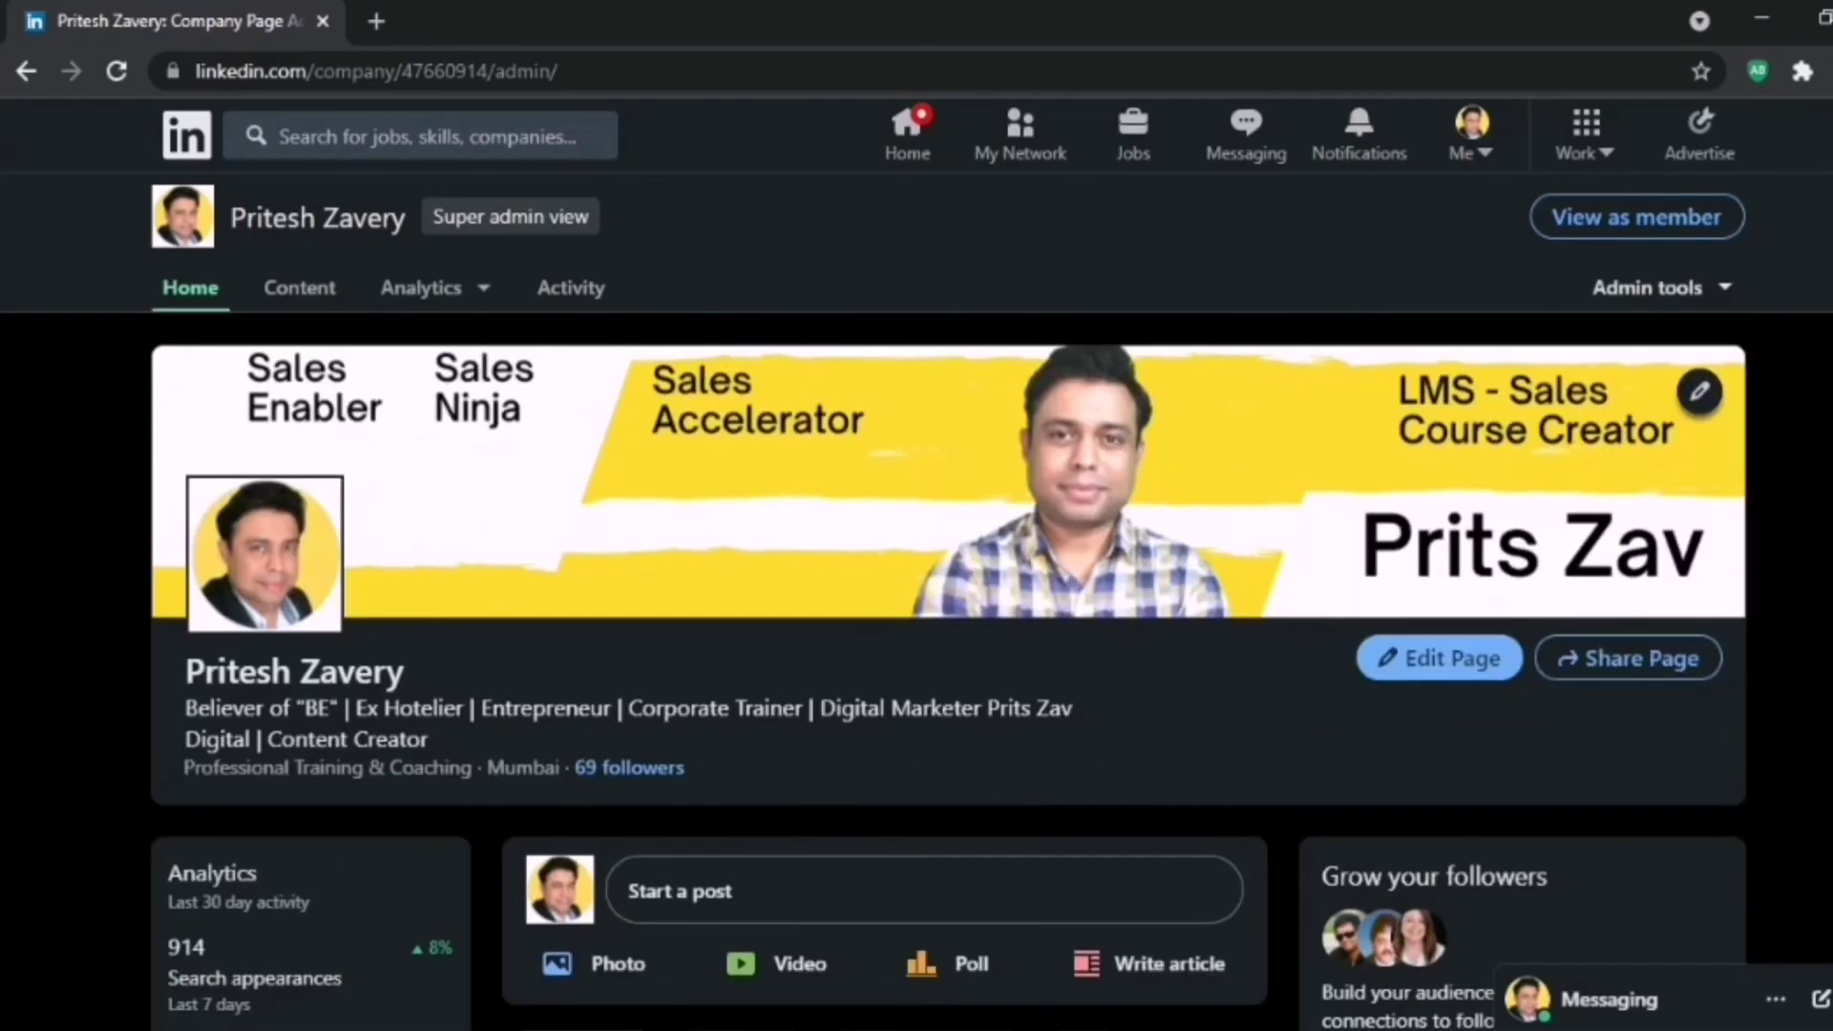
scroll(948, 668, down, 6)
scroll(1699, 258, up, 5)
scroll(229, 491, down, 4)
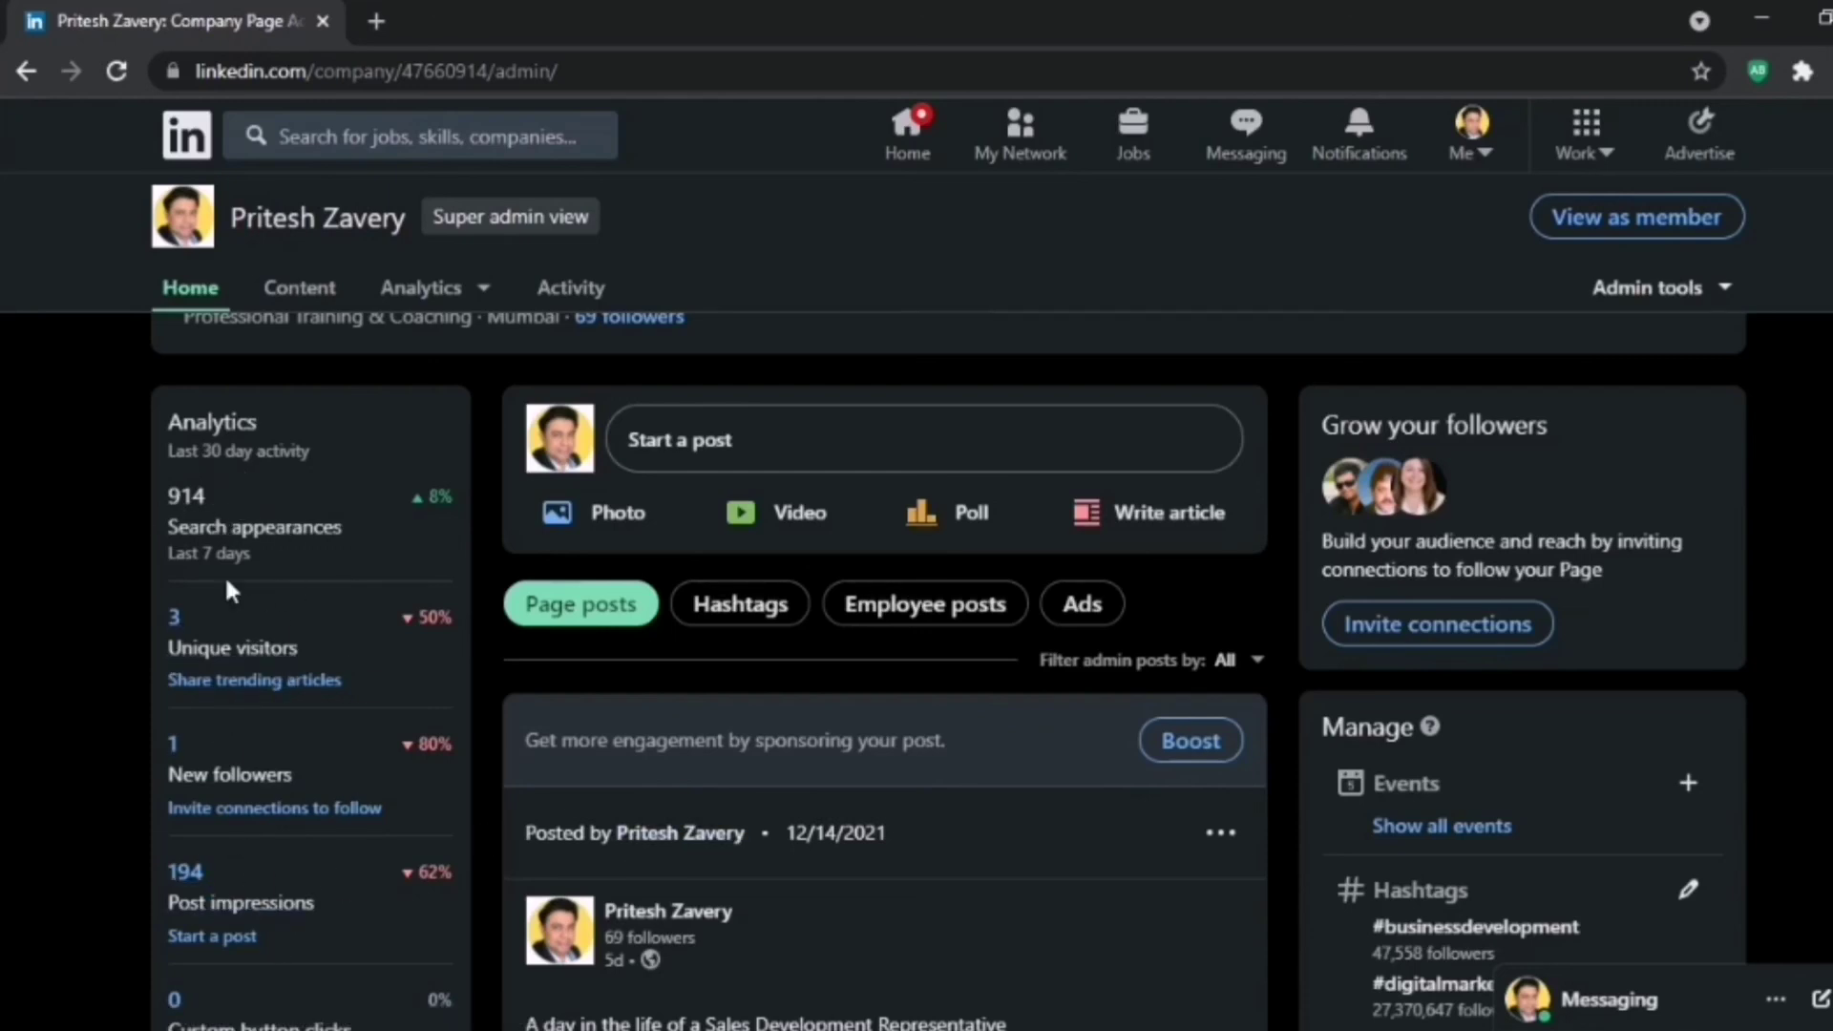
scroll(410, 482, down, 1)
scroll(948, 668, down, 3)
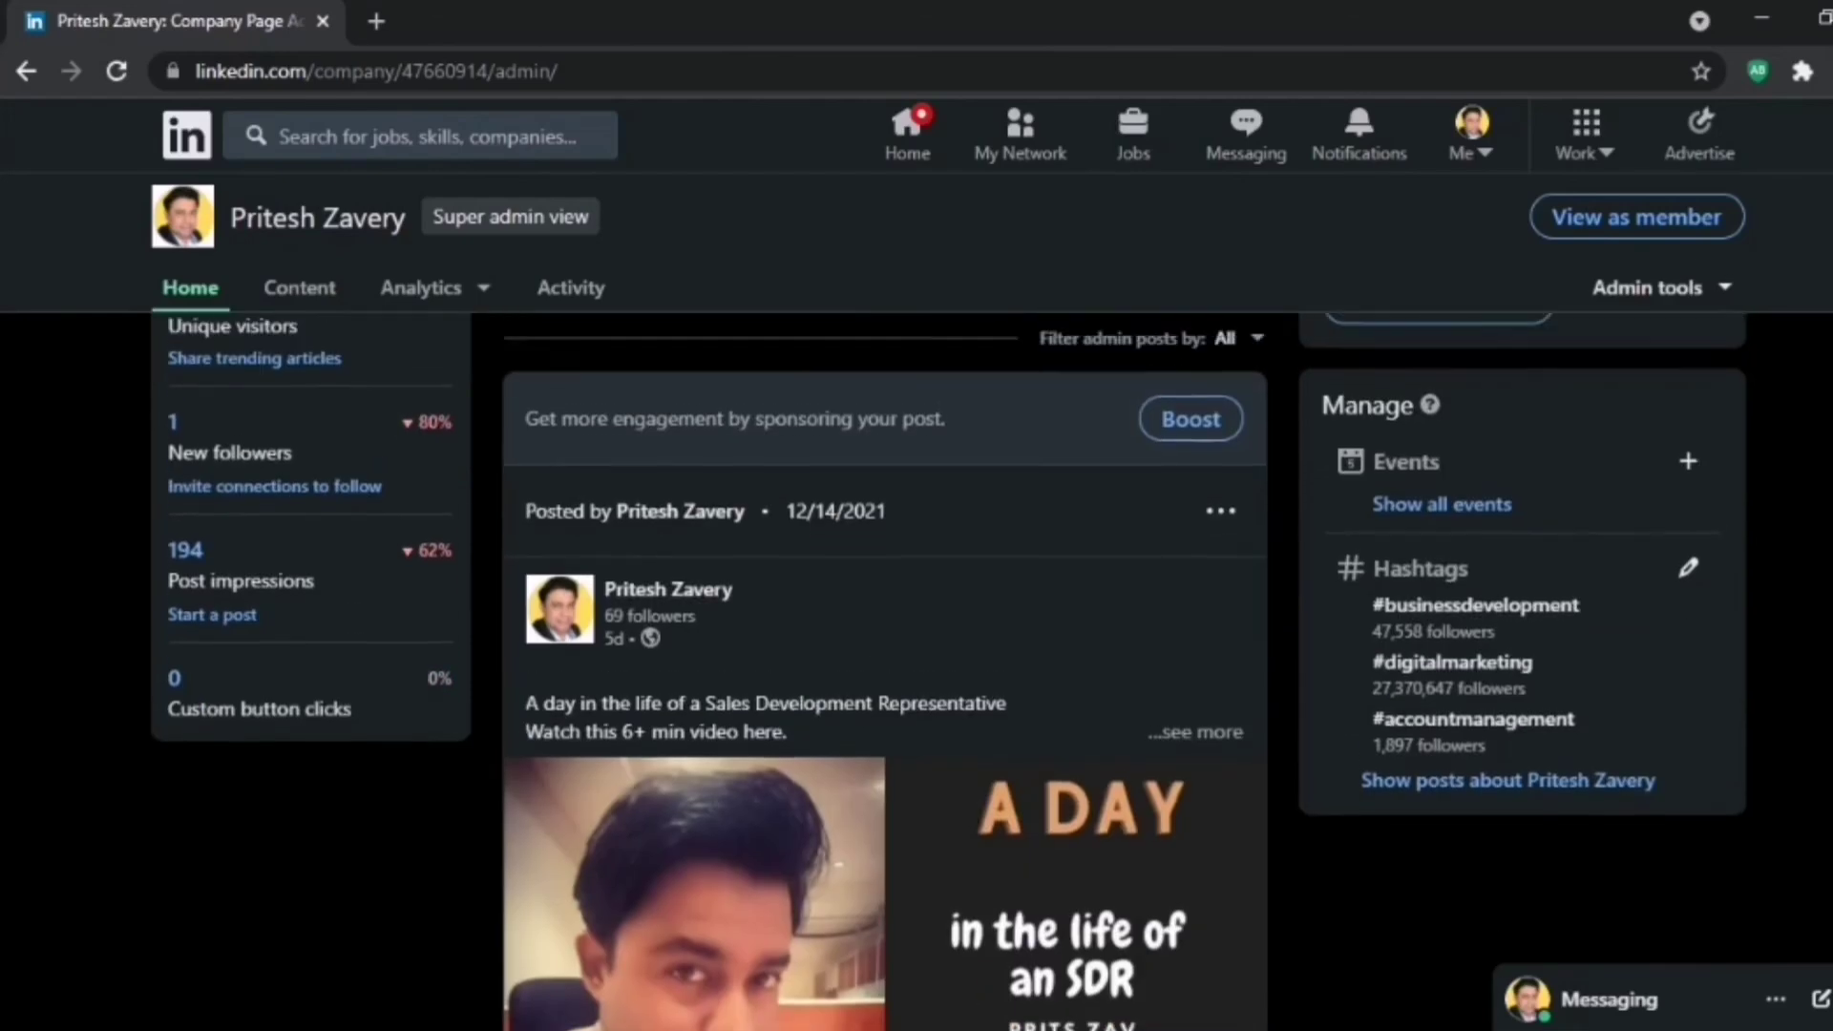
scroll(948, 668, up, 6)
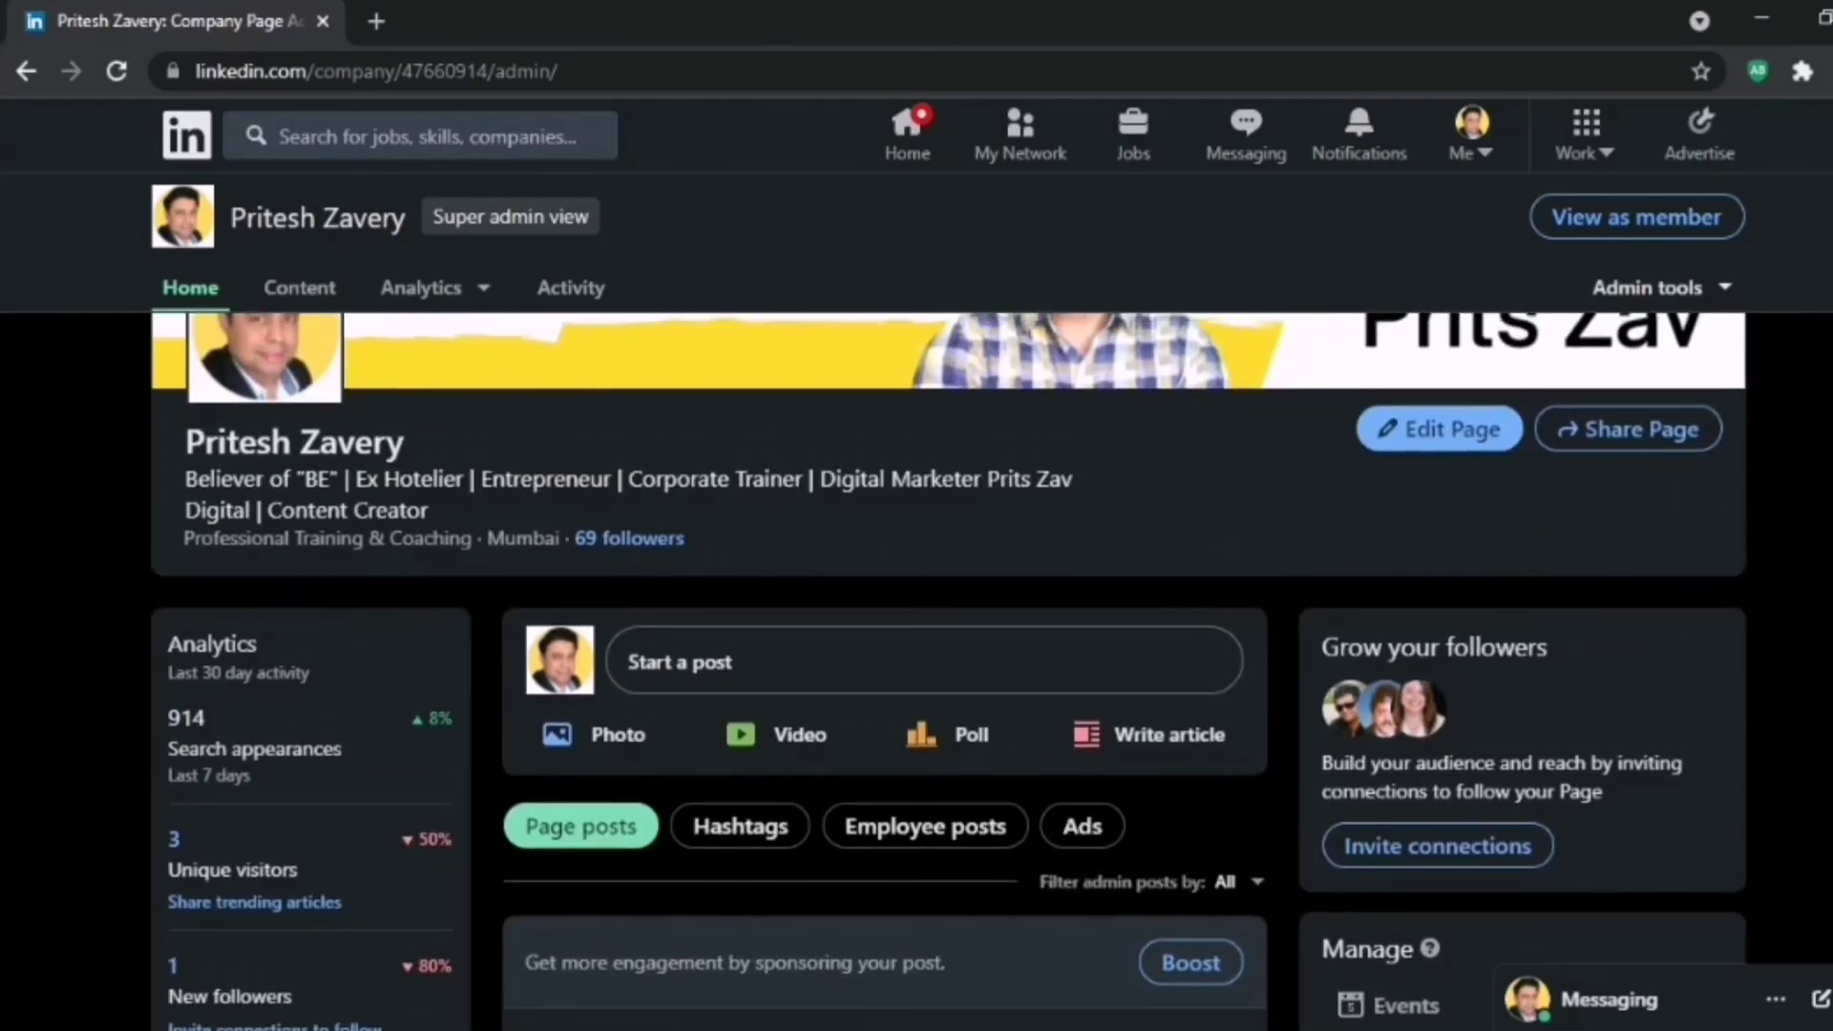
scroll(948, 668, down, 6)
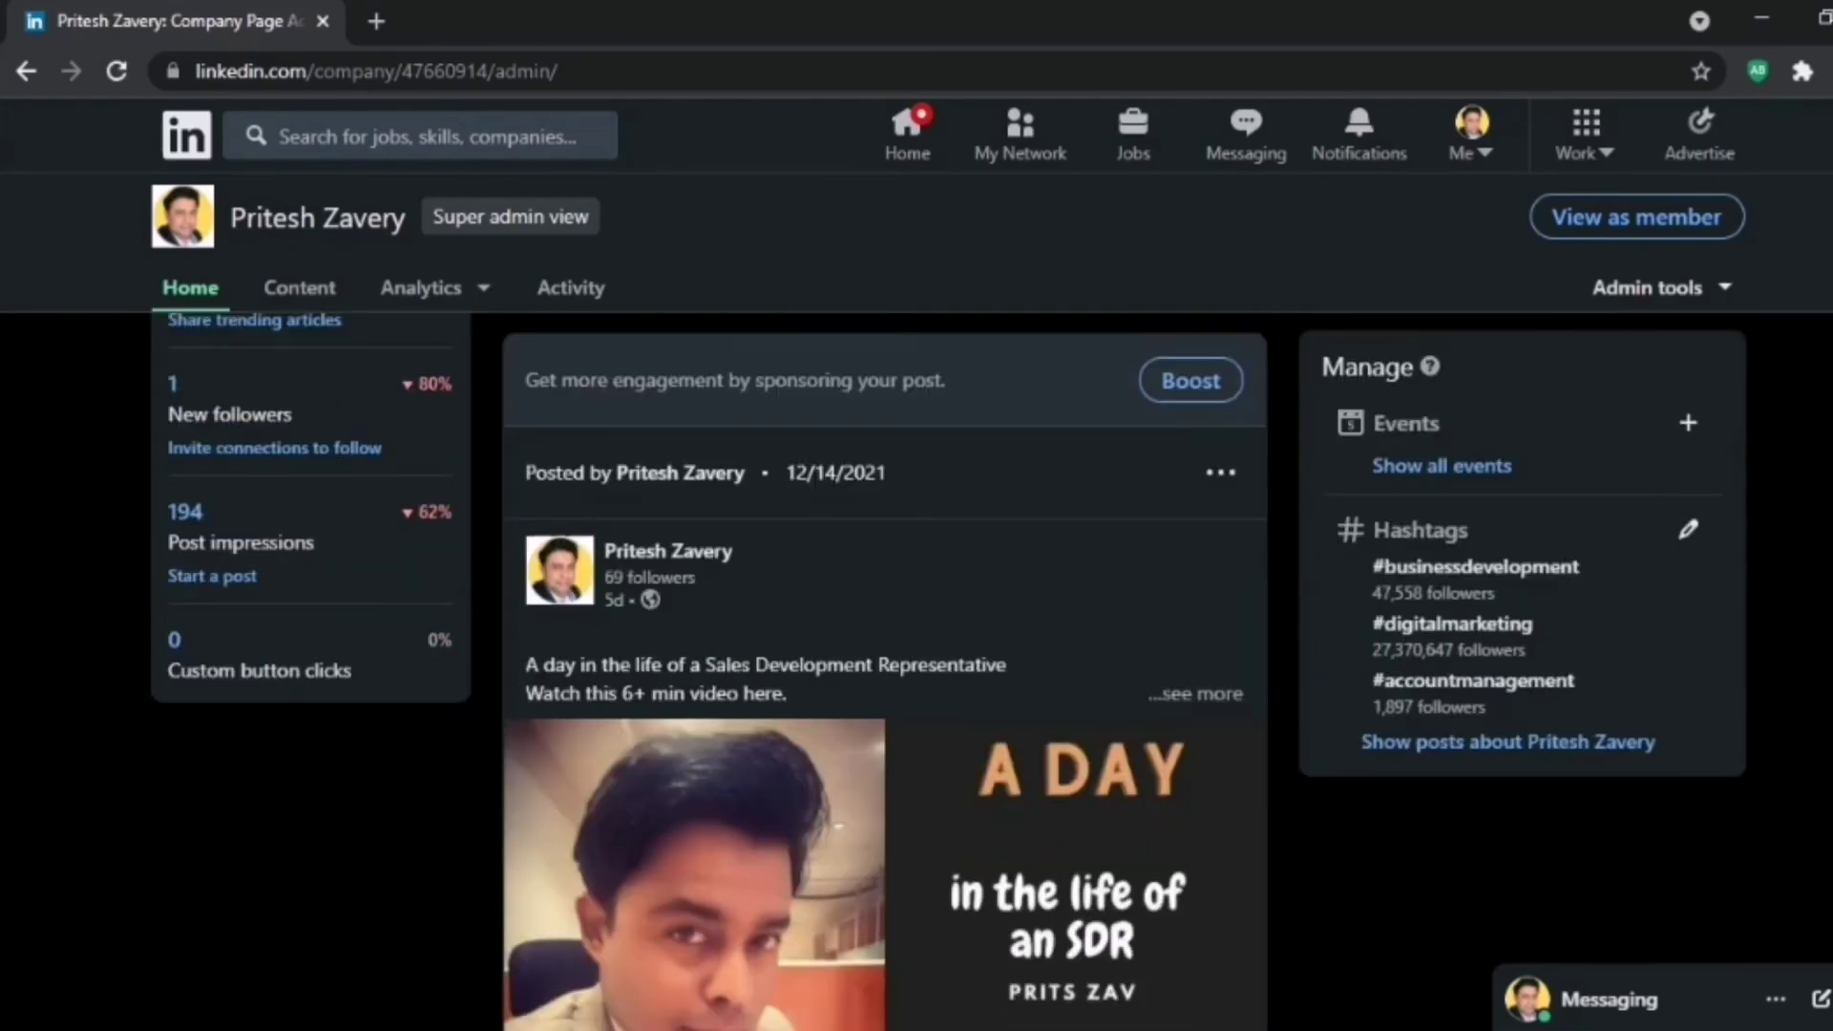
scroll(947, 668, up, 2)
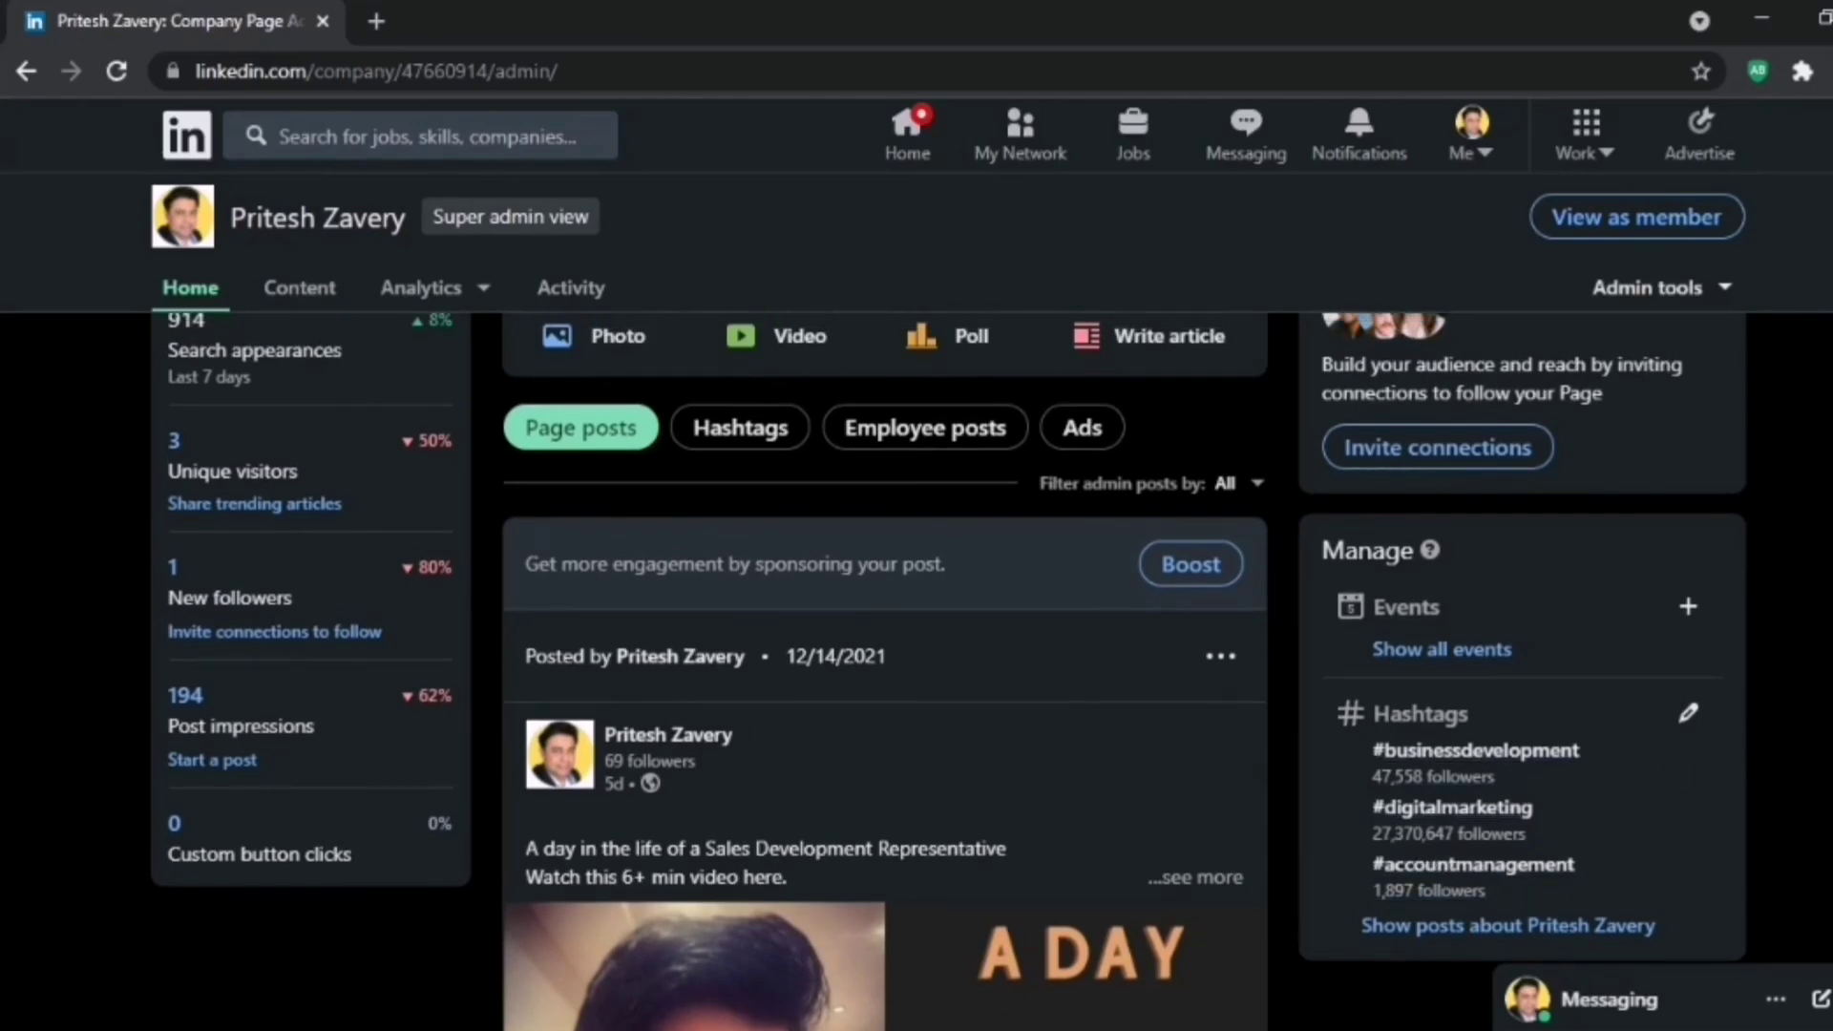
scroll(874, 482, down, 4)
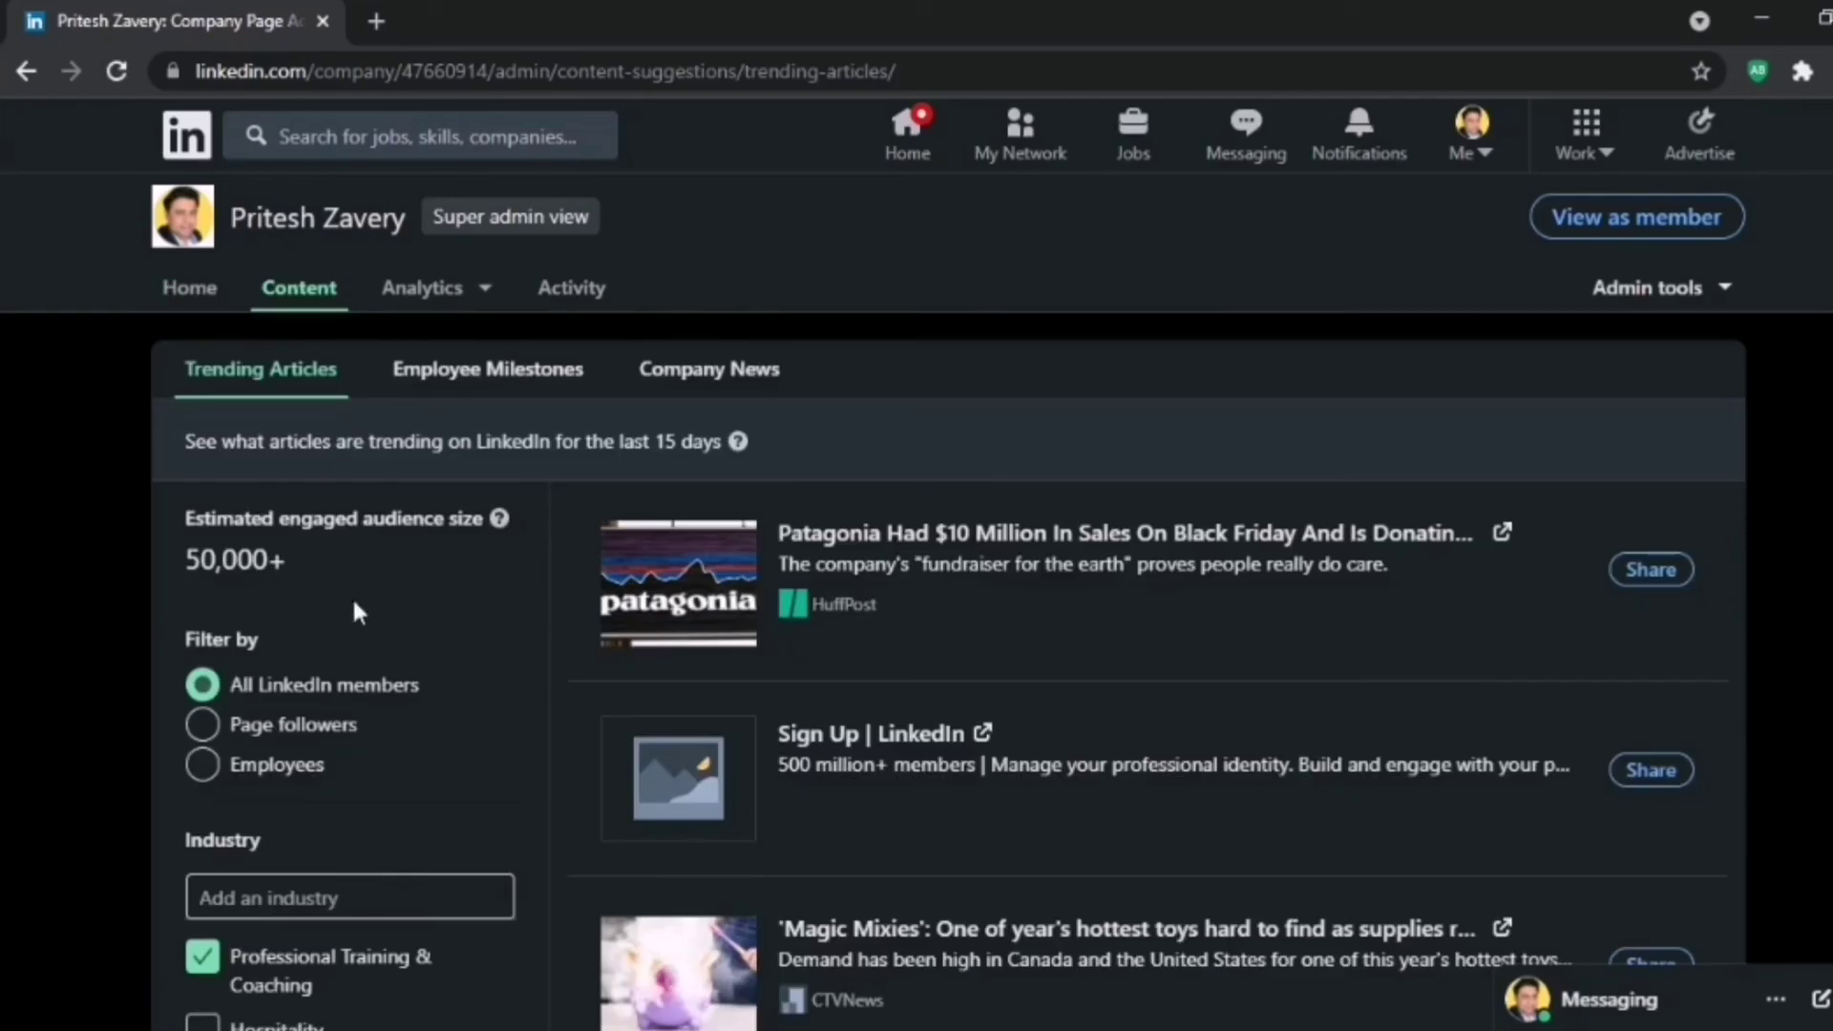
- Examine the established page's trending articles and their audience filters, and review the options in its admin tools
scroll(955, 668, down, 5)
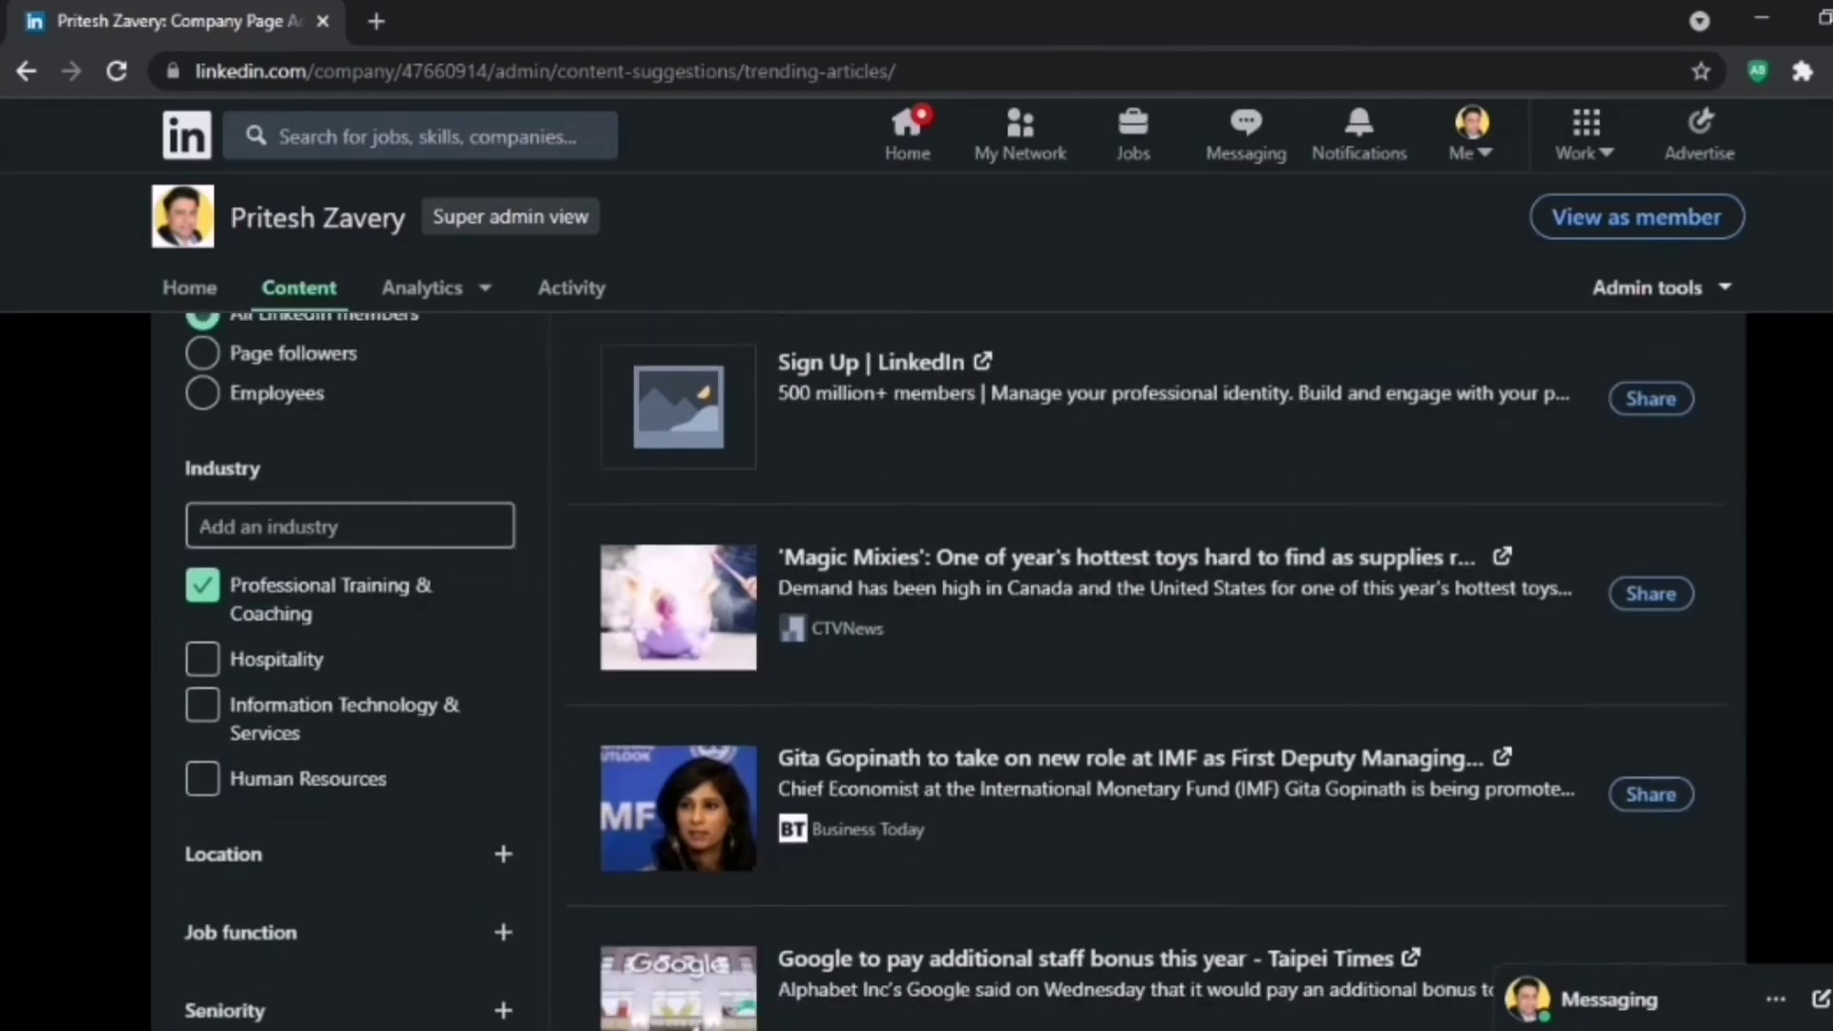
scroll(955, 668, up, 5)
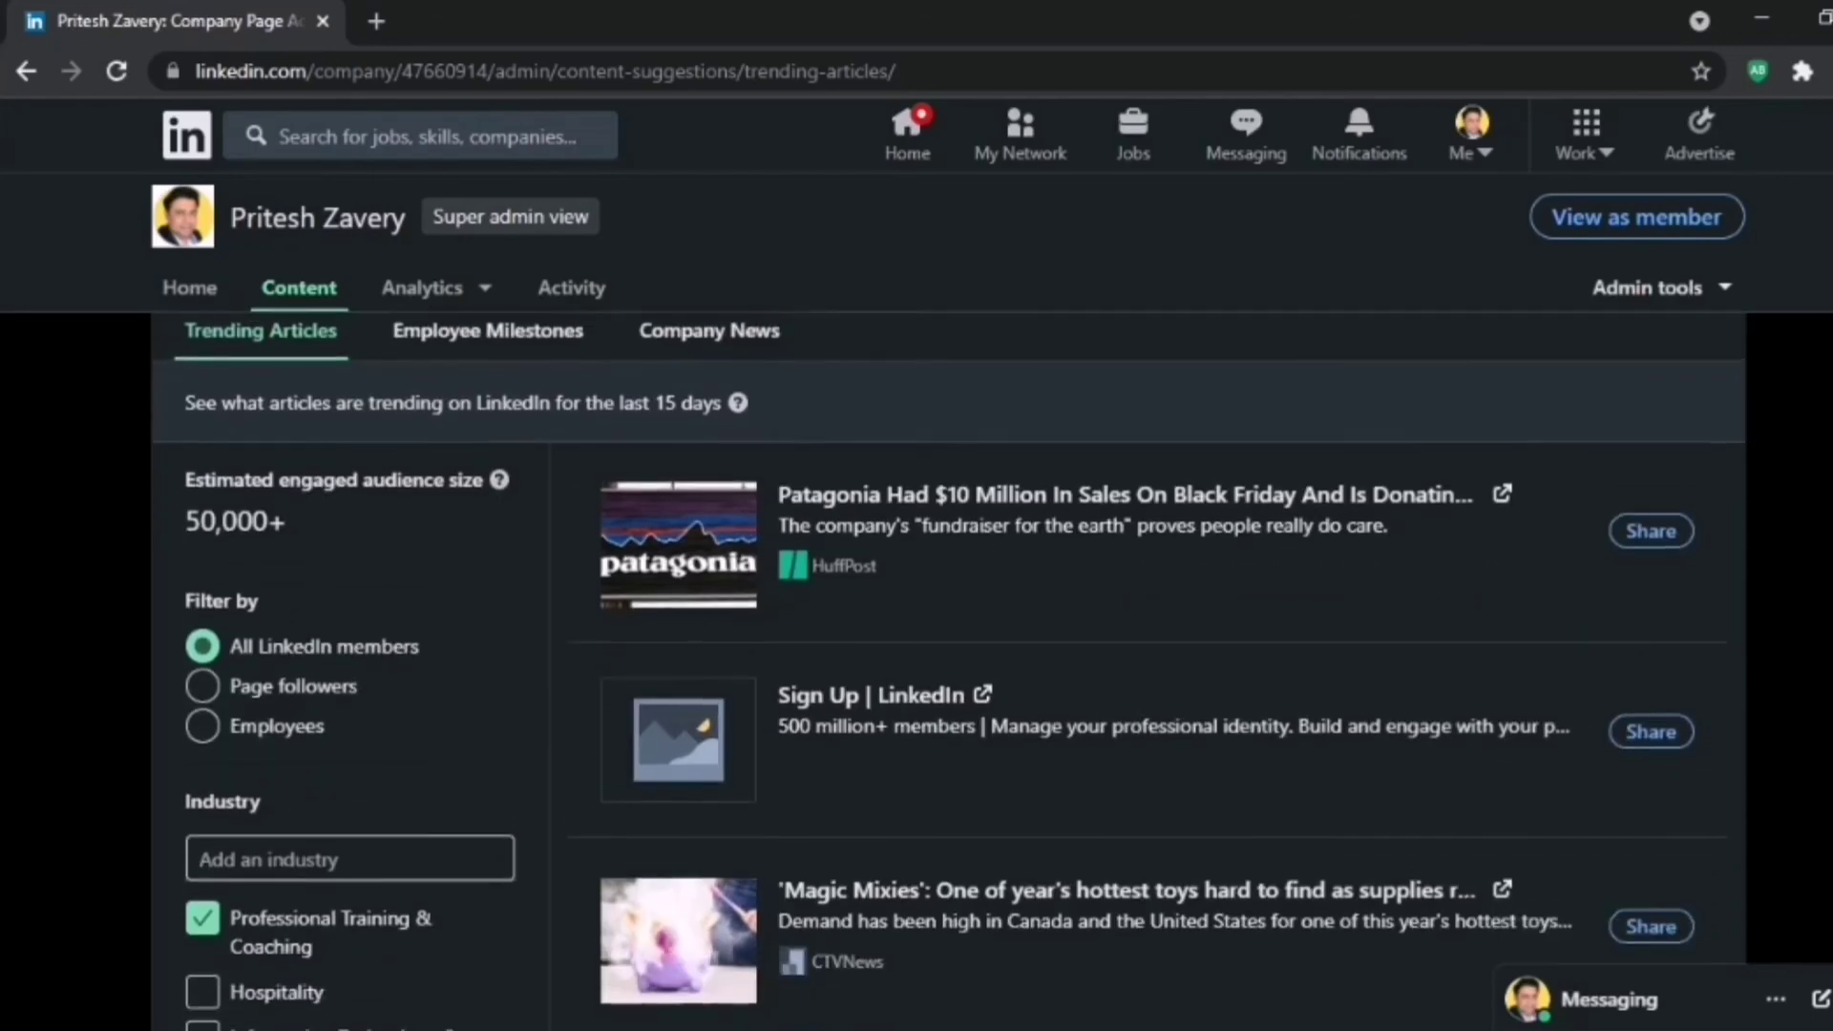
scroll(955, 668, down, 3)
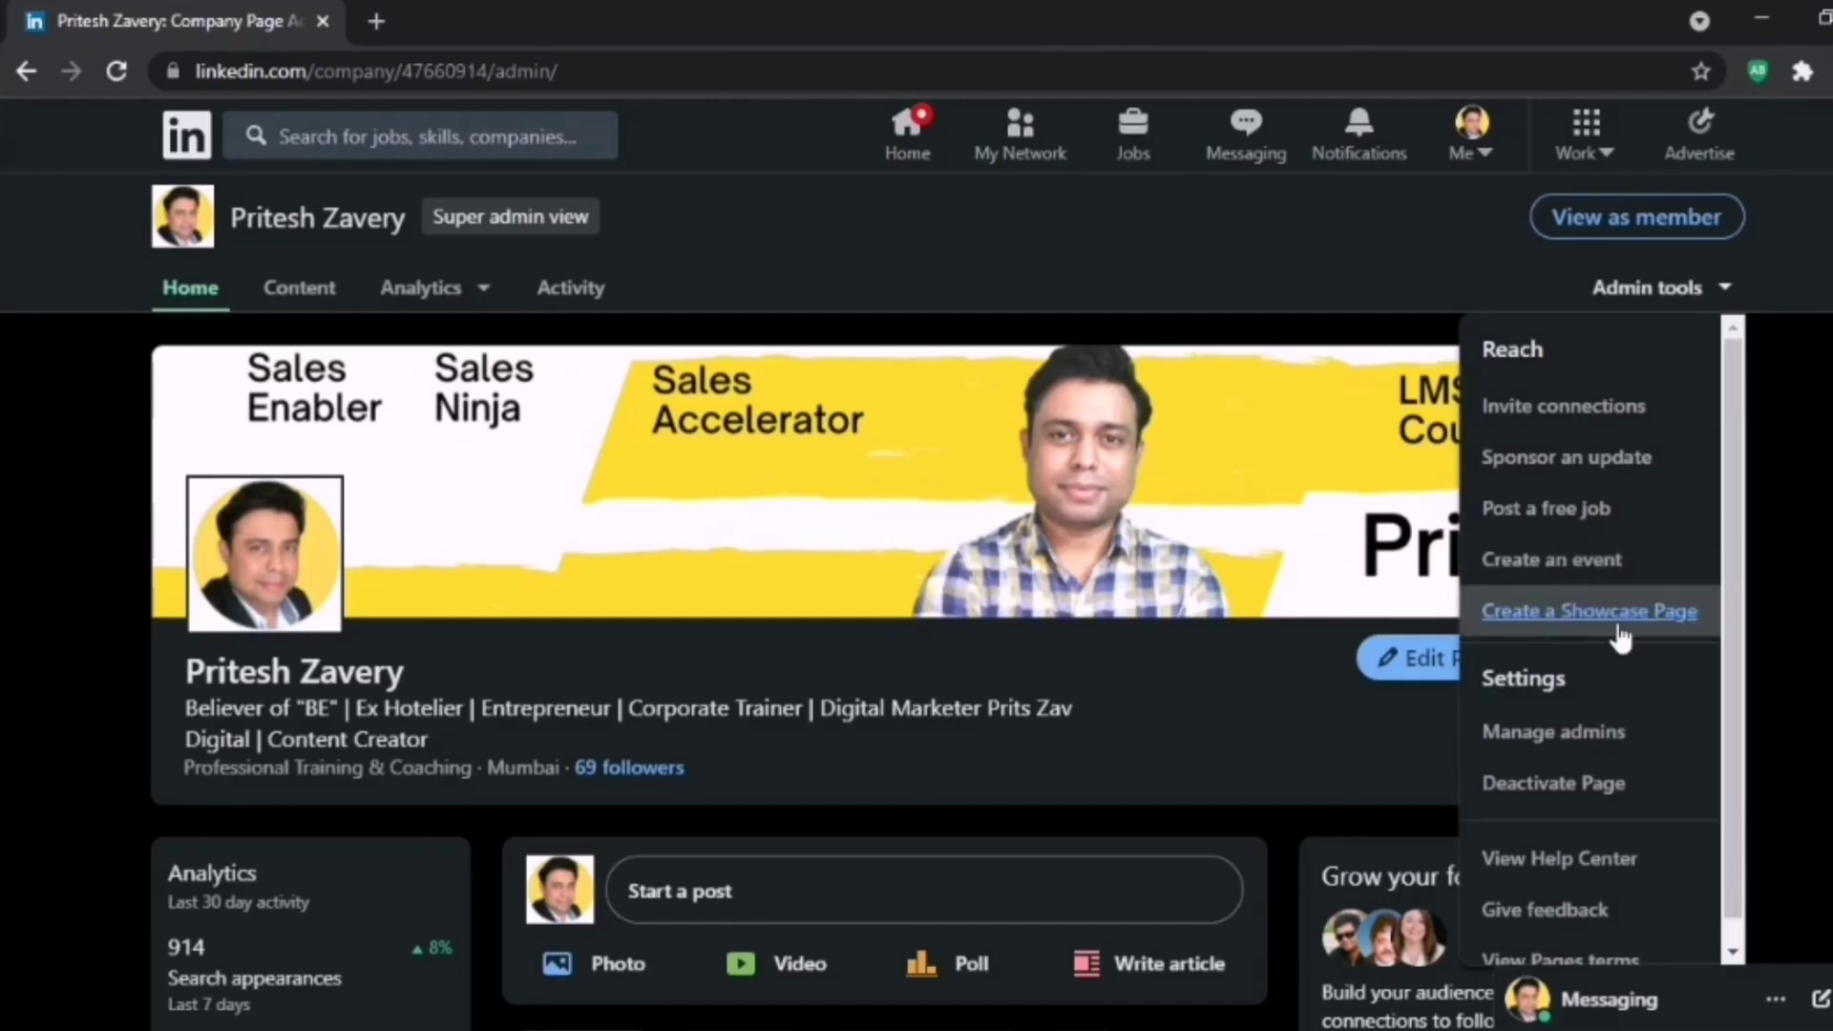
drag(1729, 544, 1728, 668)
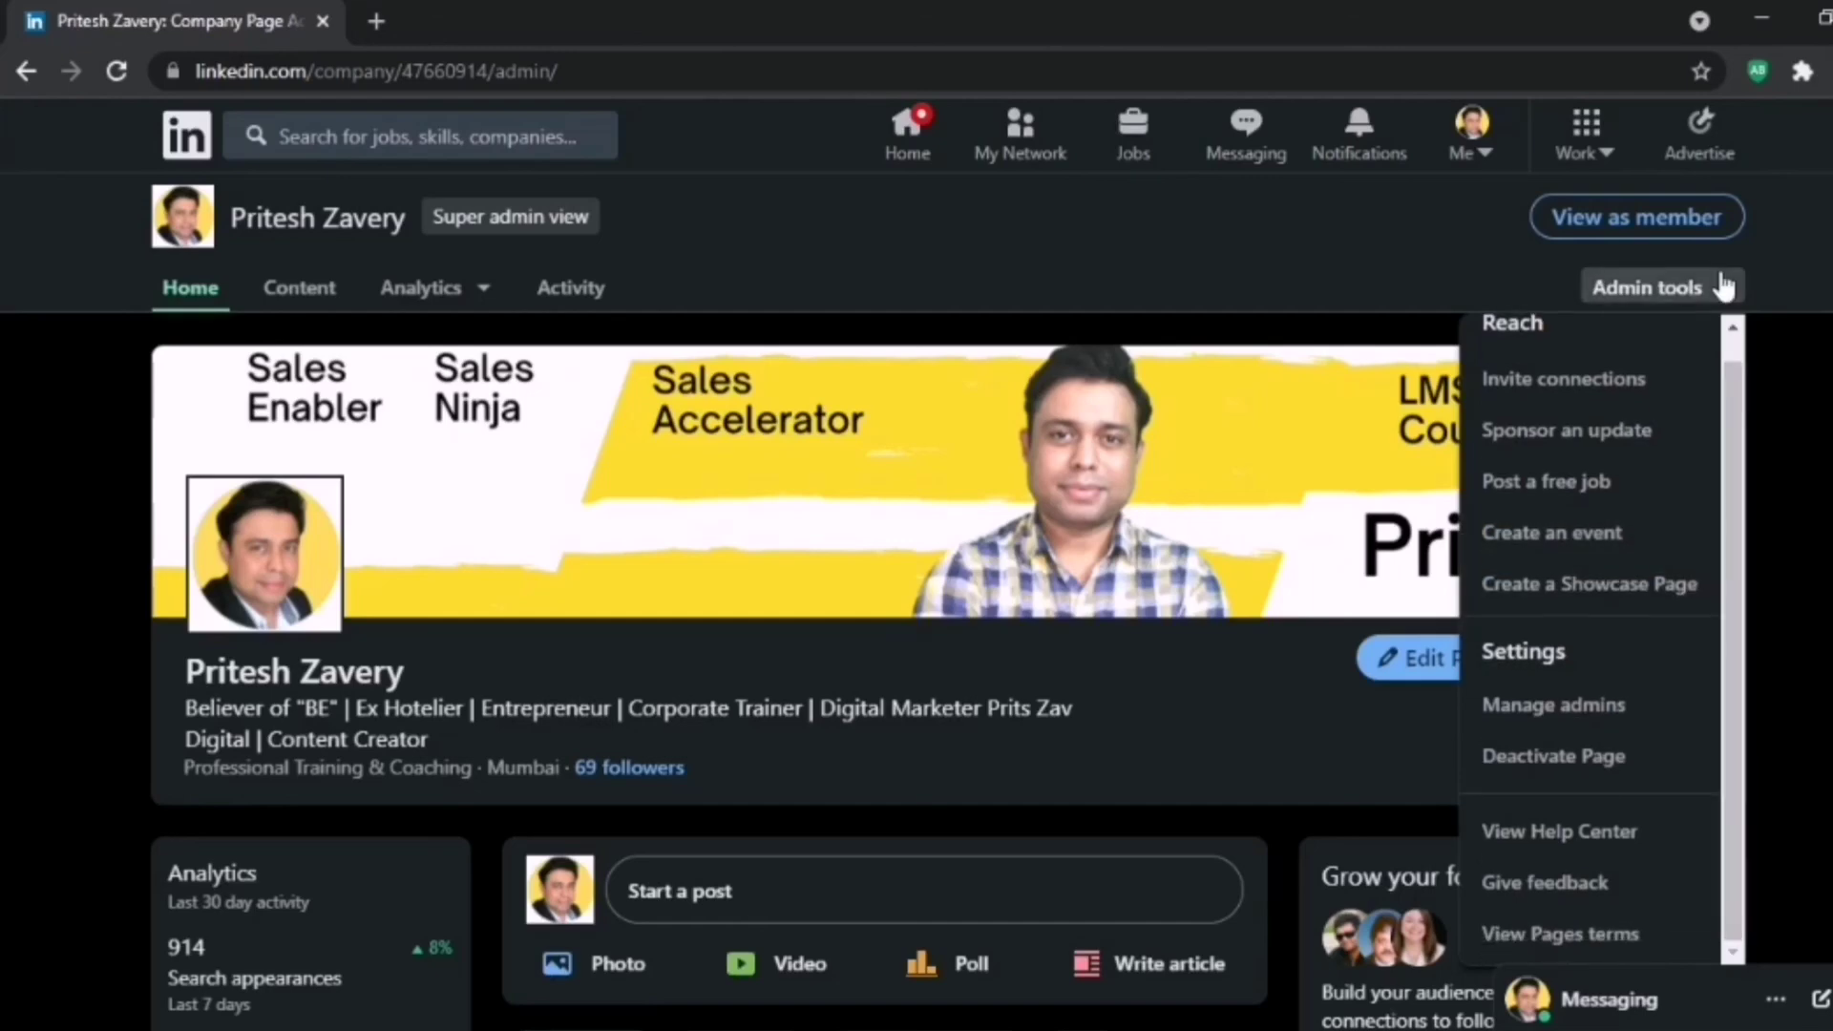